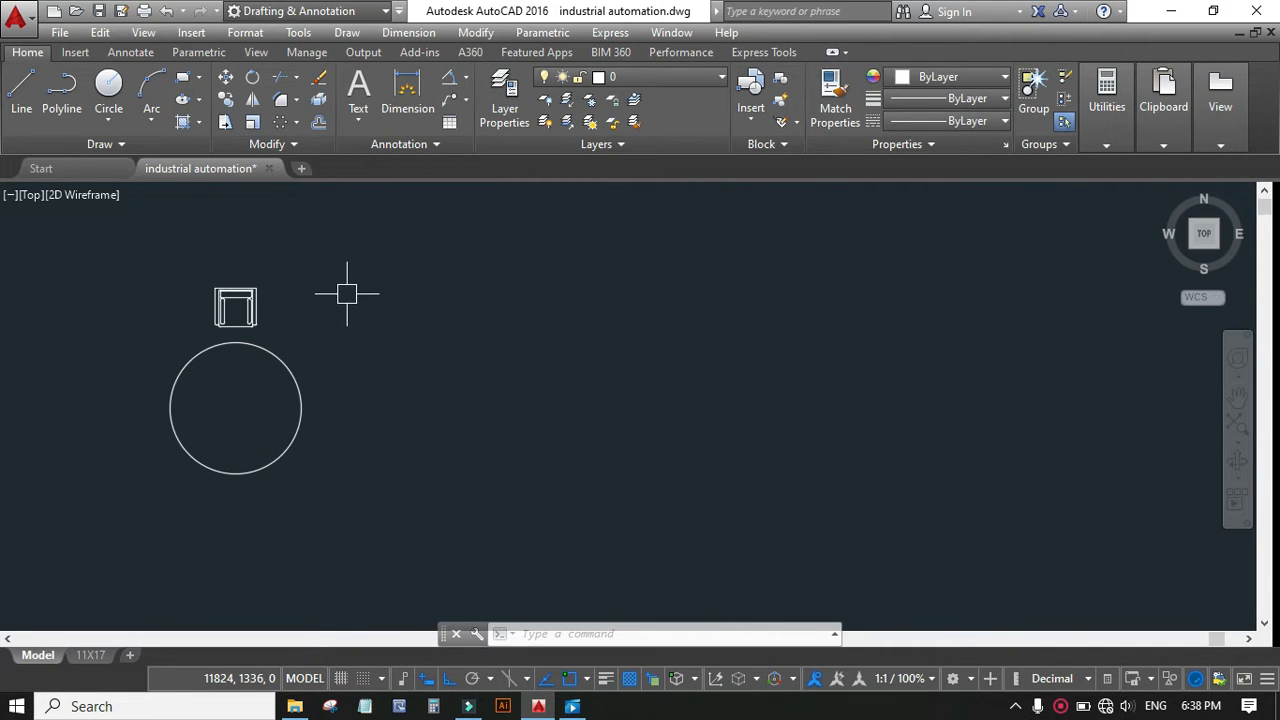
pyautogui.click(297, 121)
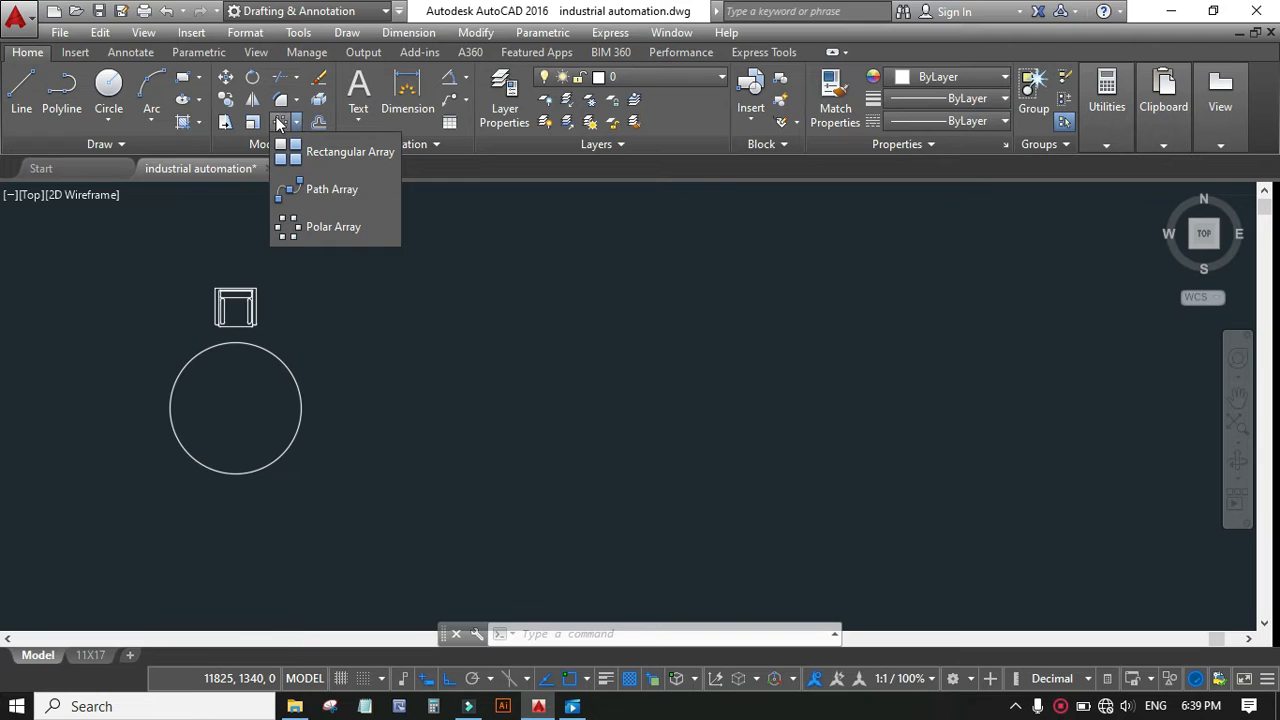
pyautogui.click(317, 226)
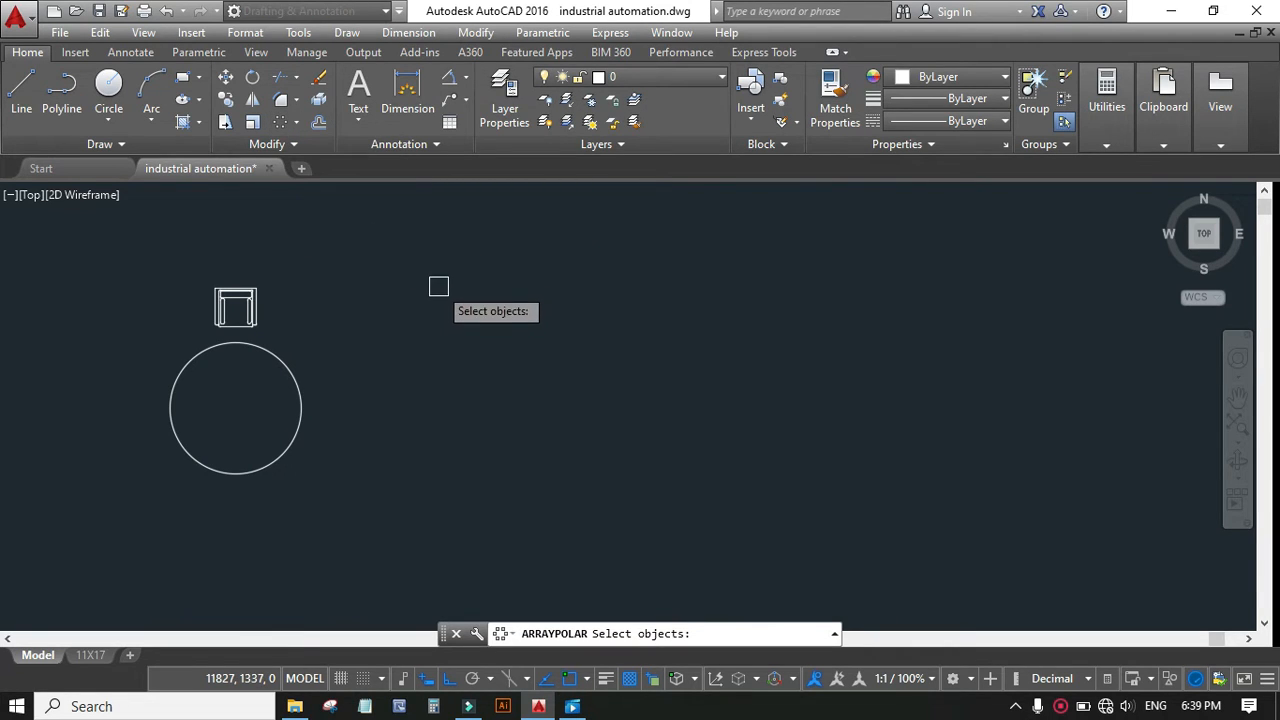
pyautogui.press('Escape')
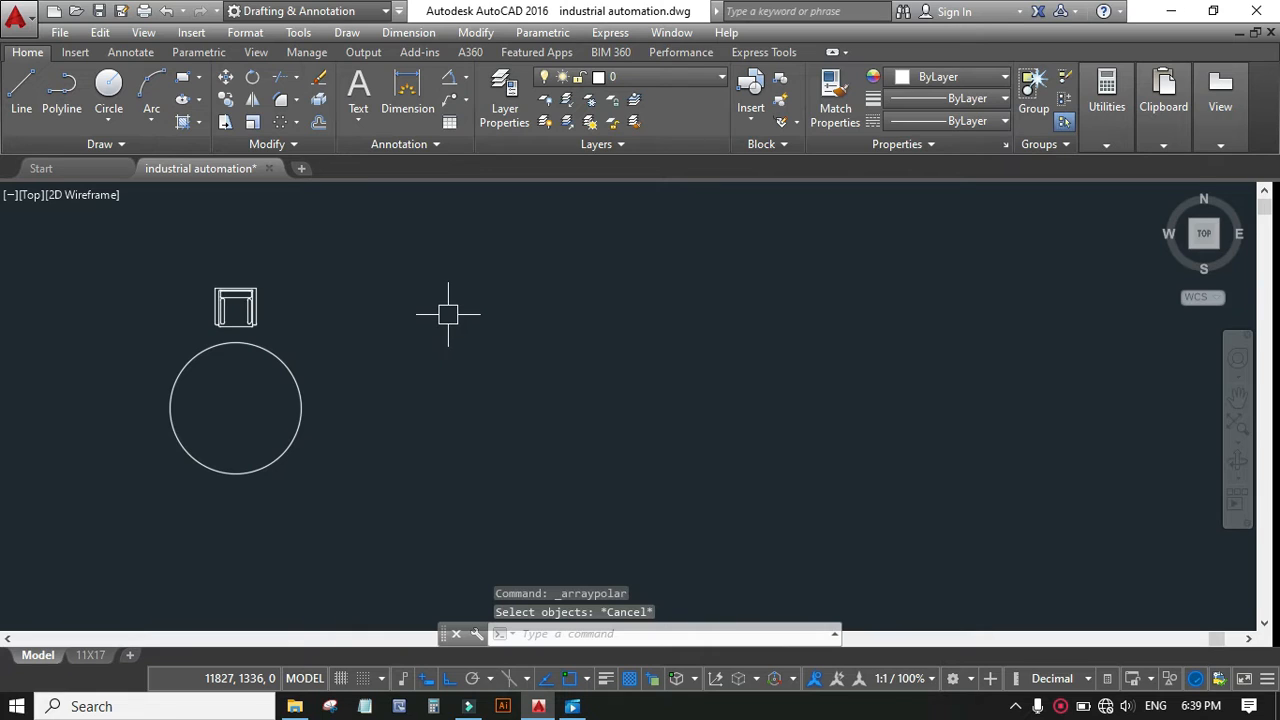
# Create a polar array of the chair around the centre of the circle using the Array command
pyautogui.write('AR')
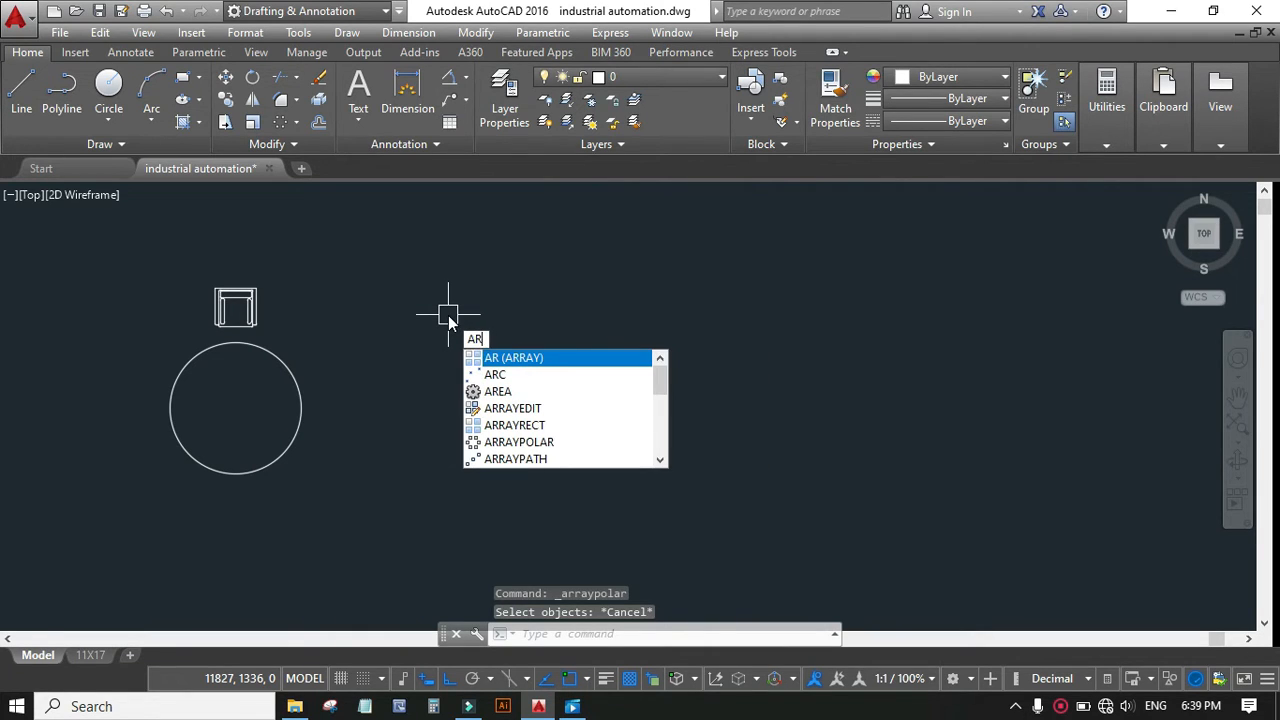
pyautogui.click(518, 356)
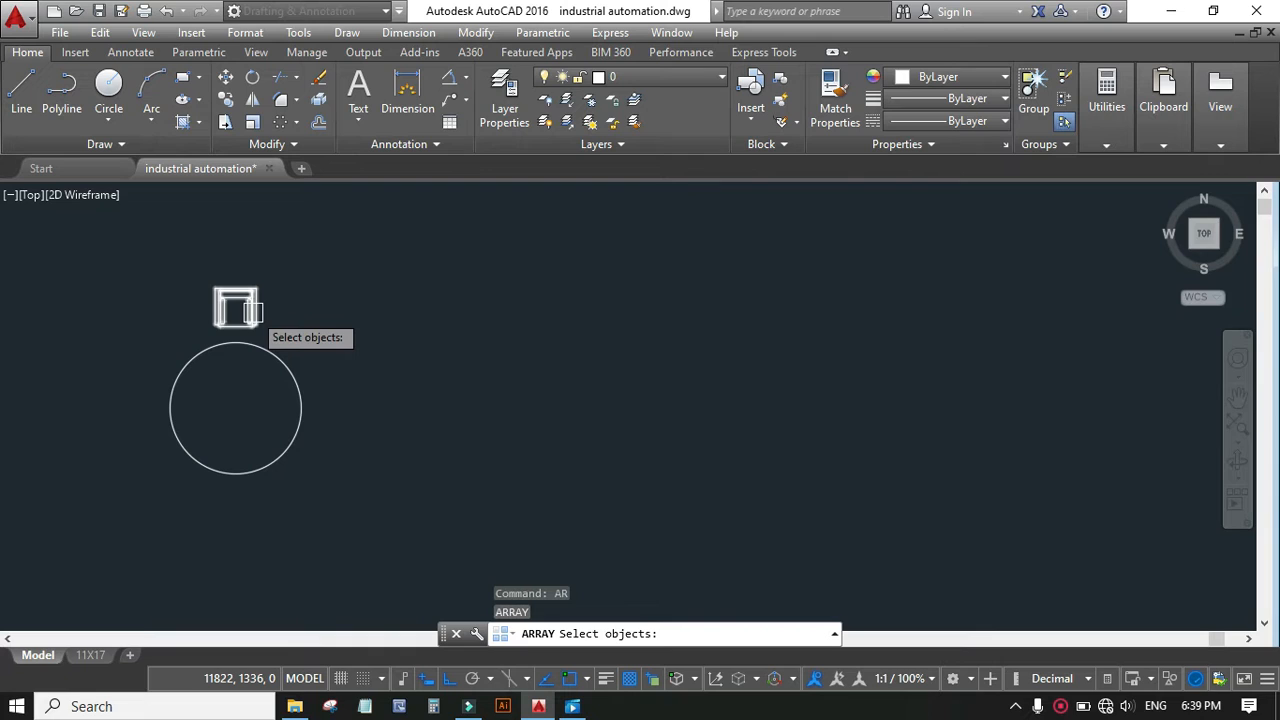
pyautogui.click(251, 312)
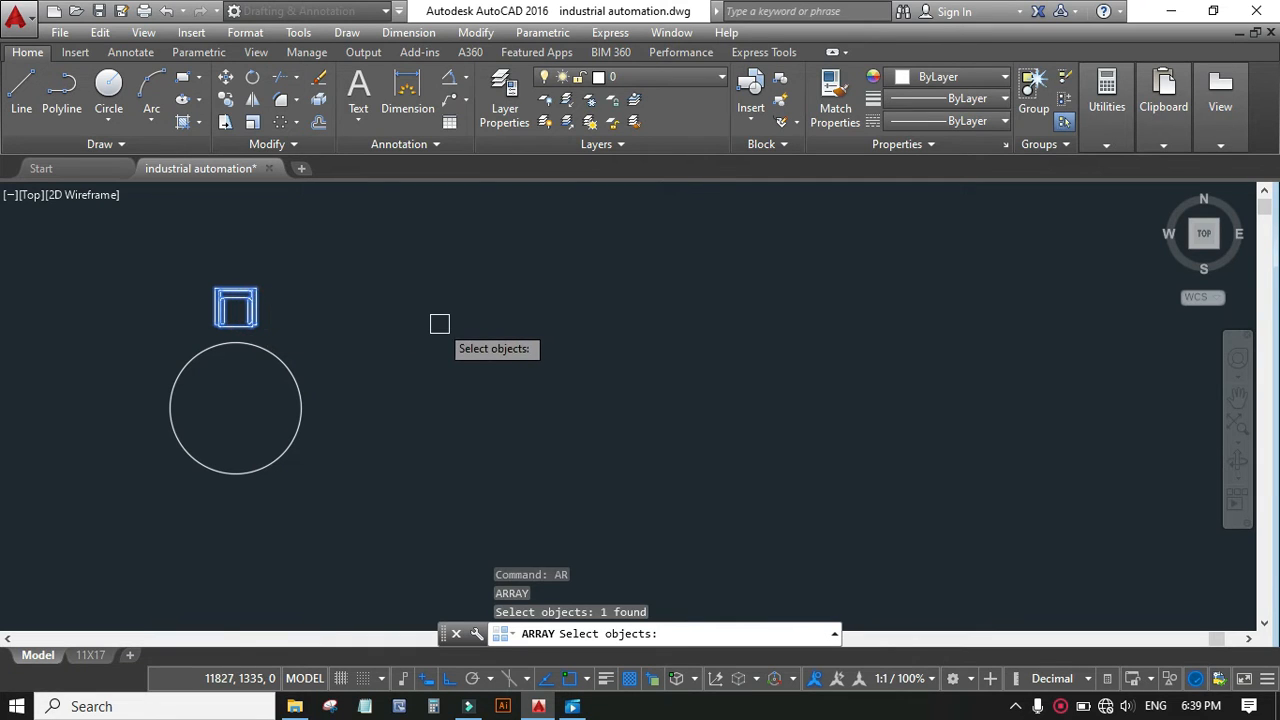
pyautogui.press('Return')
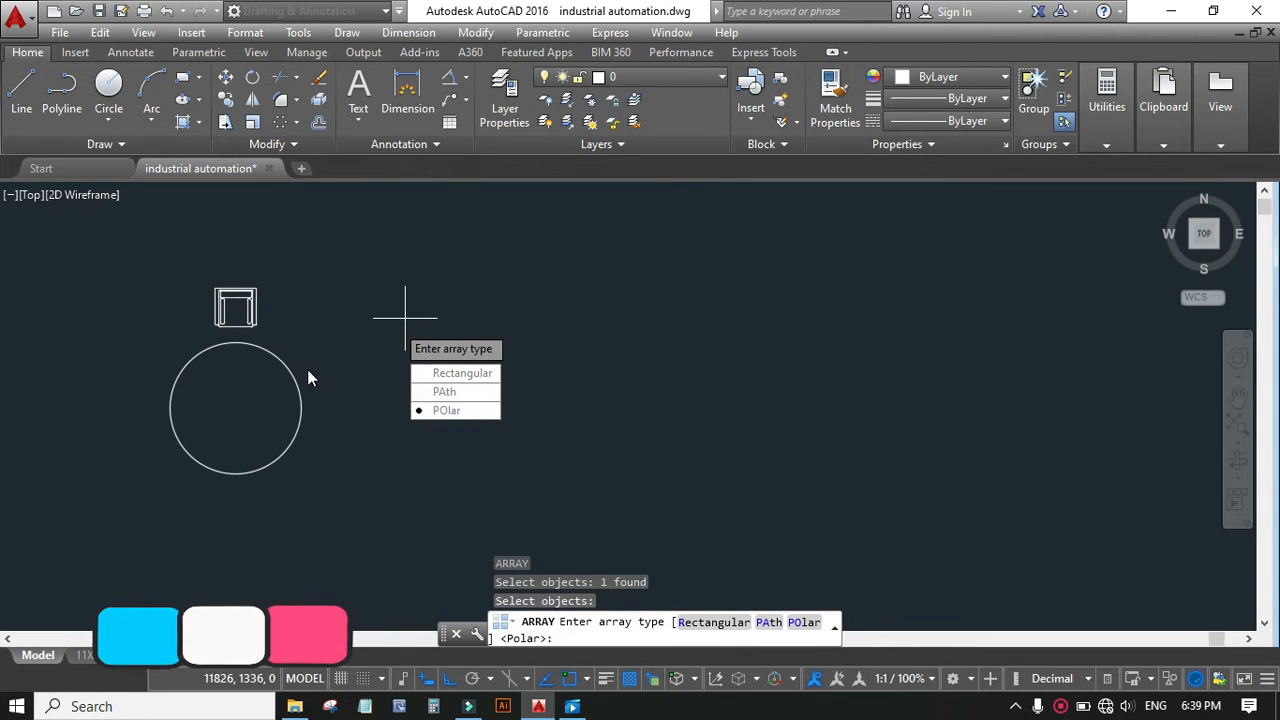
pyautogui.click(445, 409)
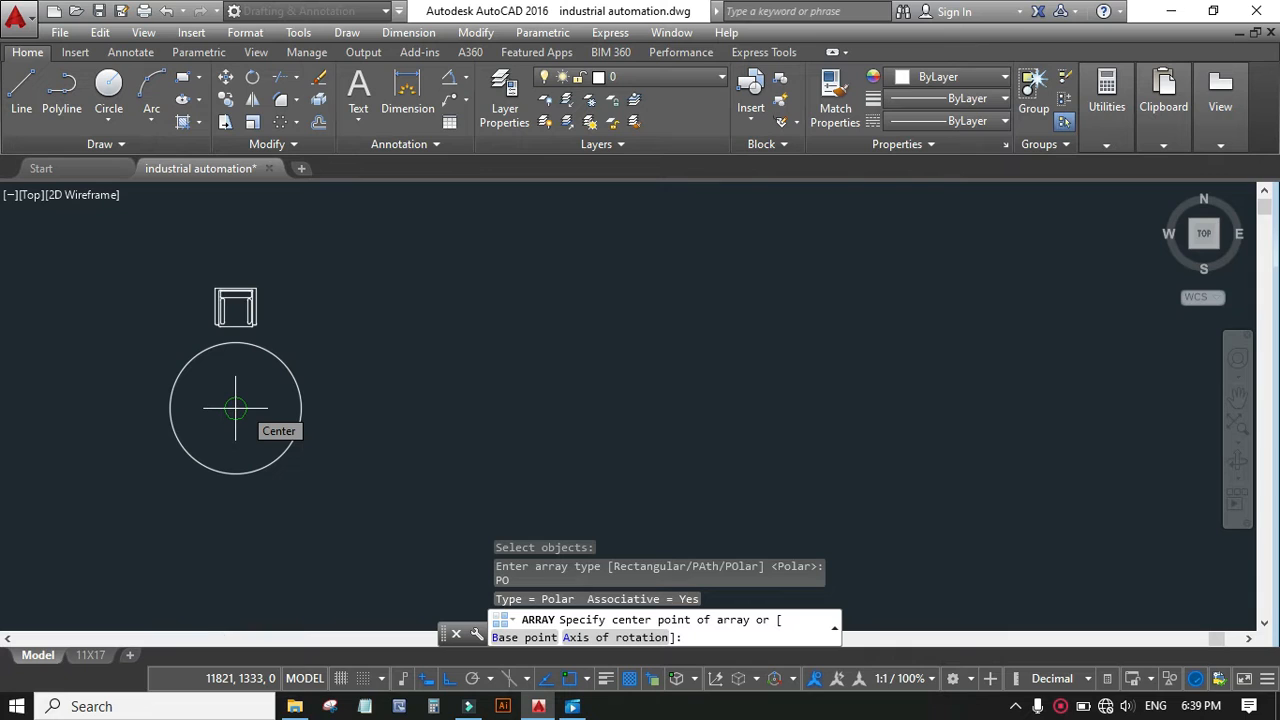
pyautogui.click(236, 408)
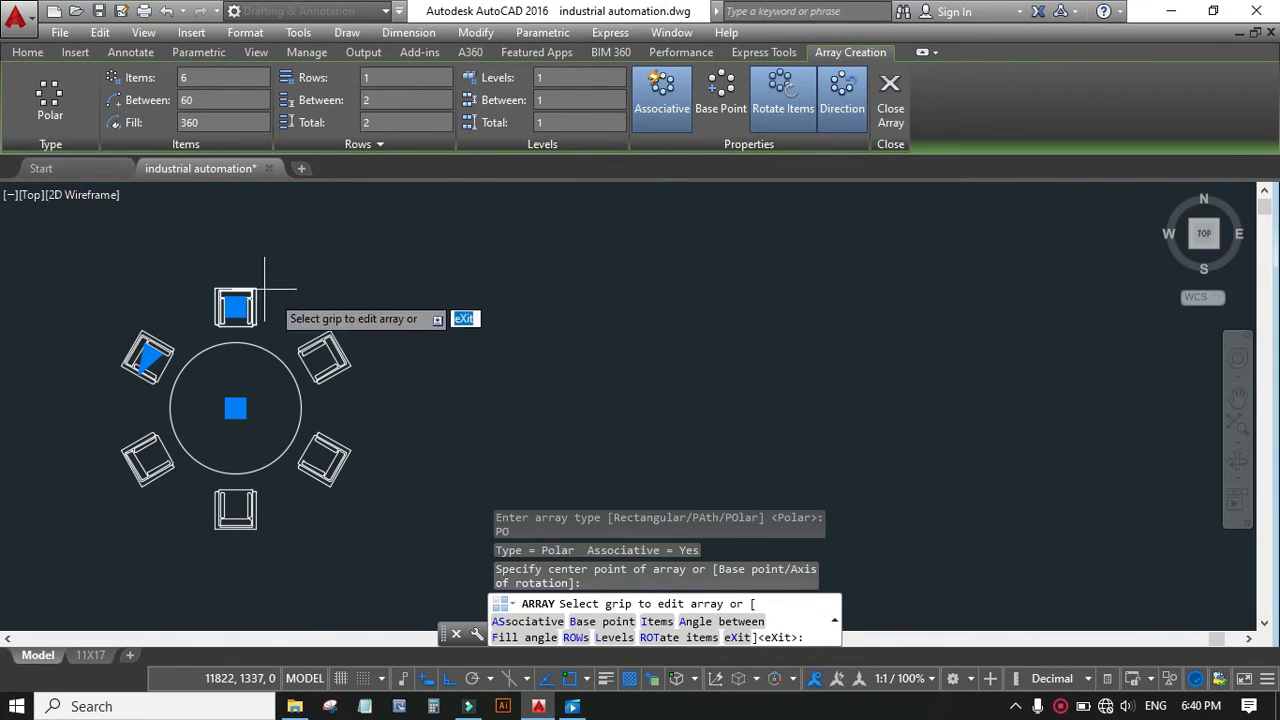
# Set the number of items in the polar chair array to 8
pyautogui.click(188, 78)
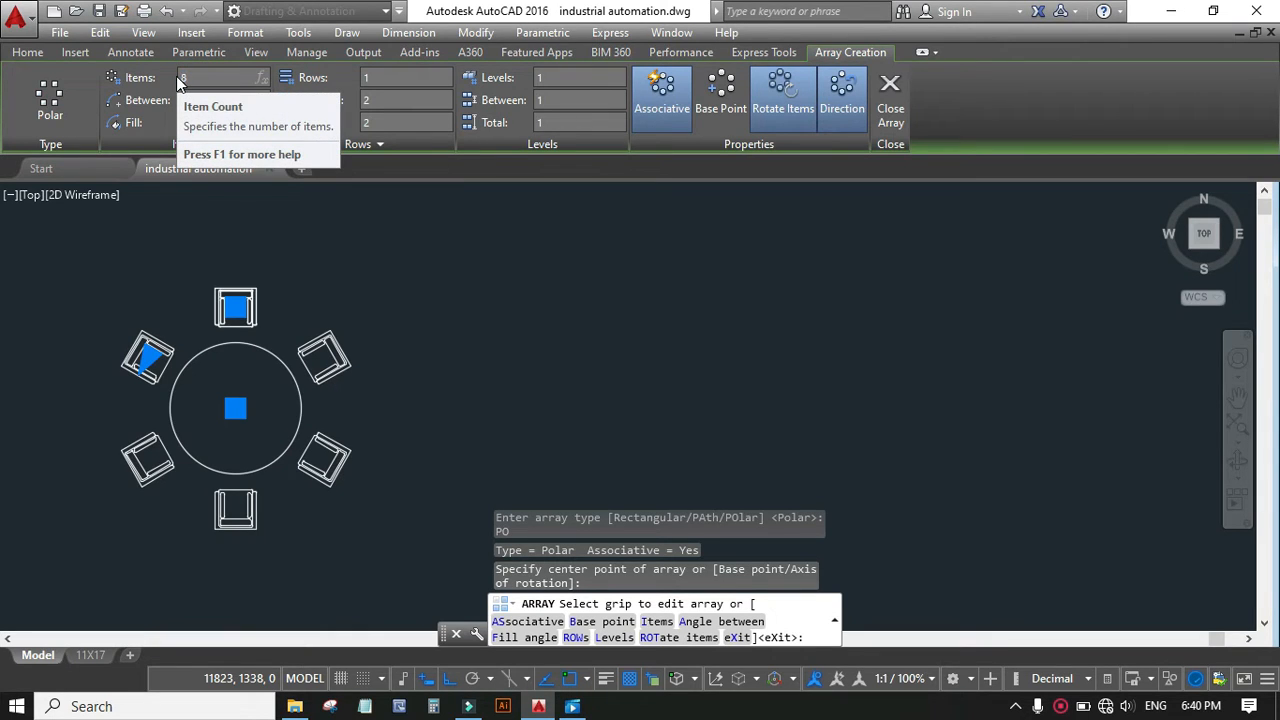
pyautogui.write('8')
pyautogui.press('Return')
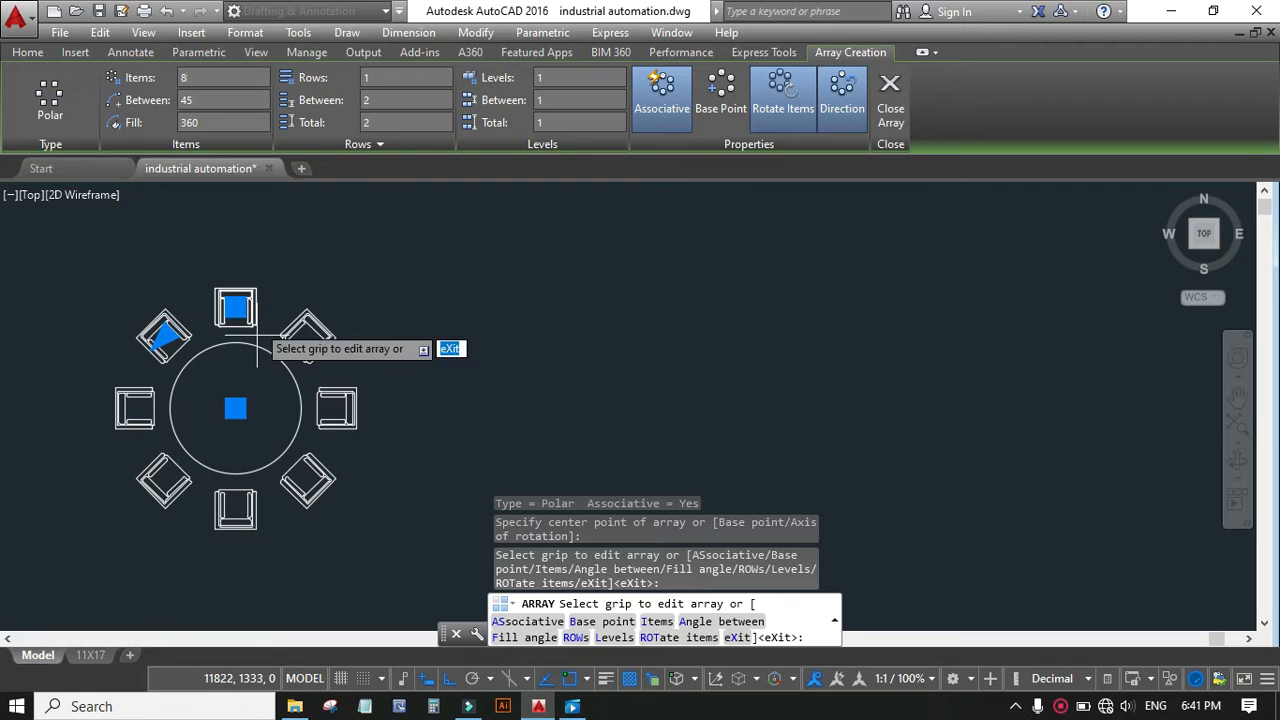
# Set the number of items in the polar chair array to 5
pyautogui.click(184, 77)
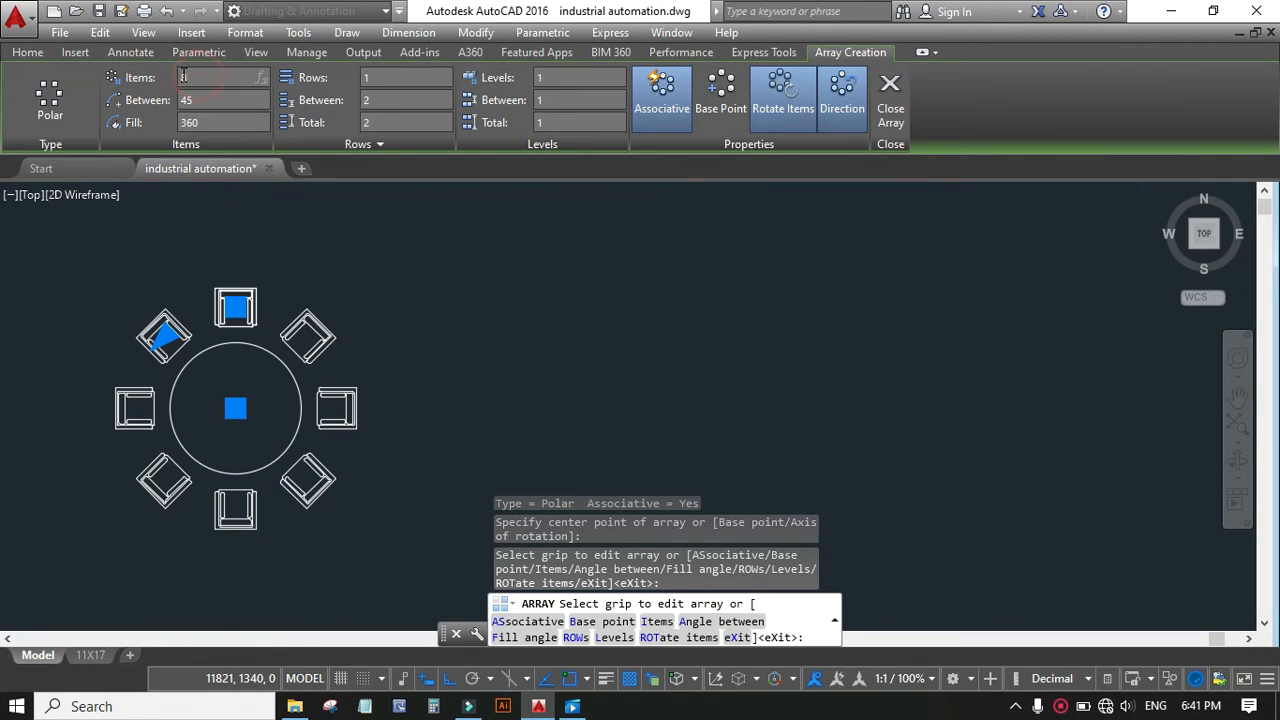
pyautogui.moveTo(229, 170)
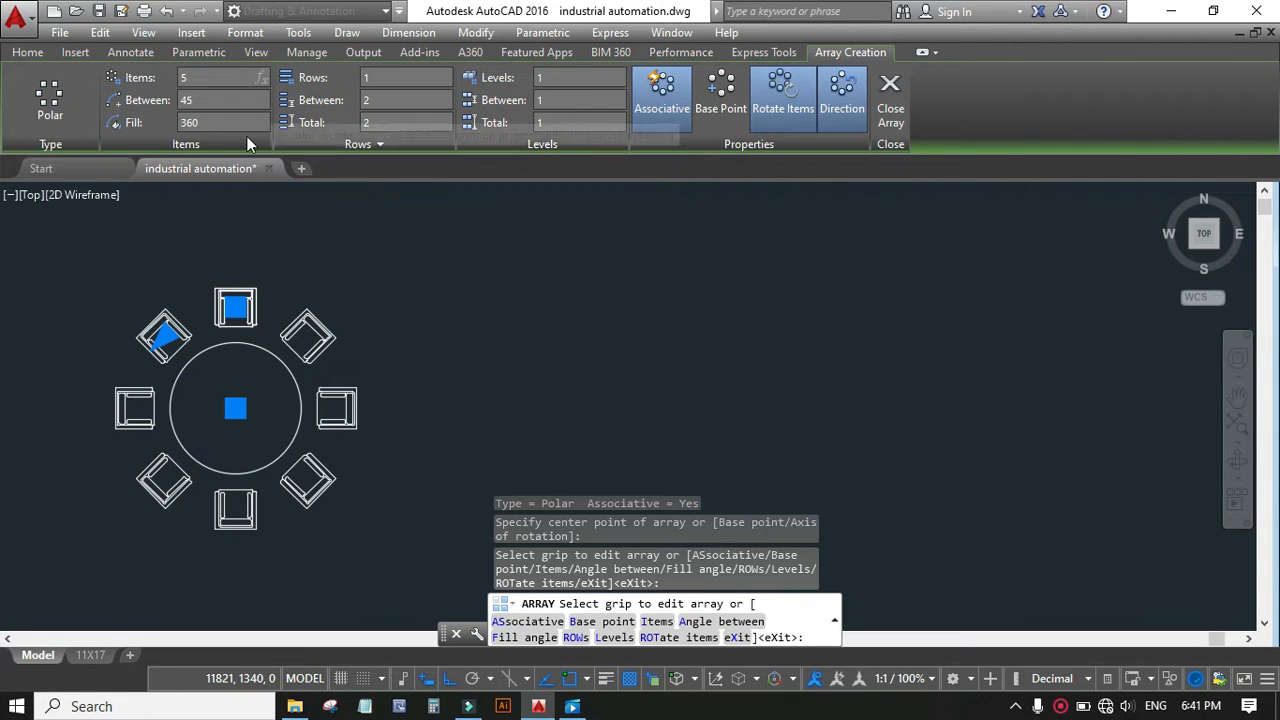
pyautogui.click(208, 99)
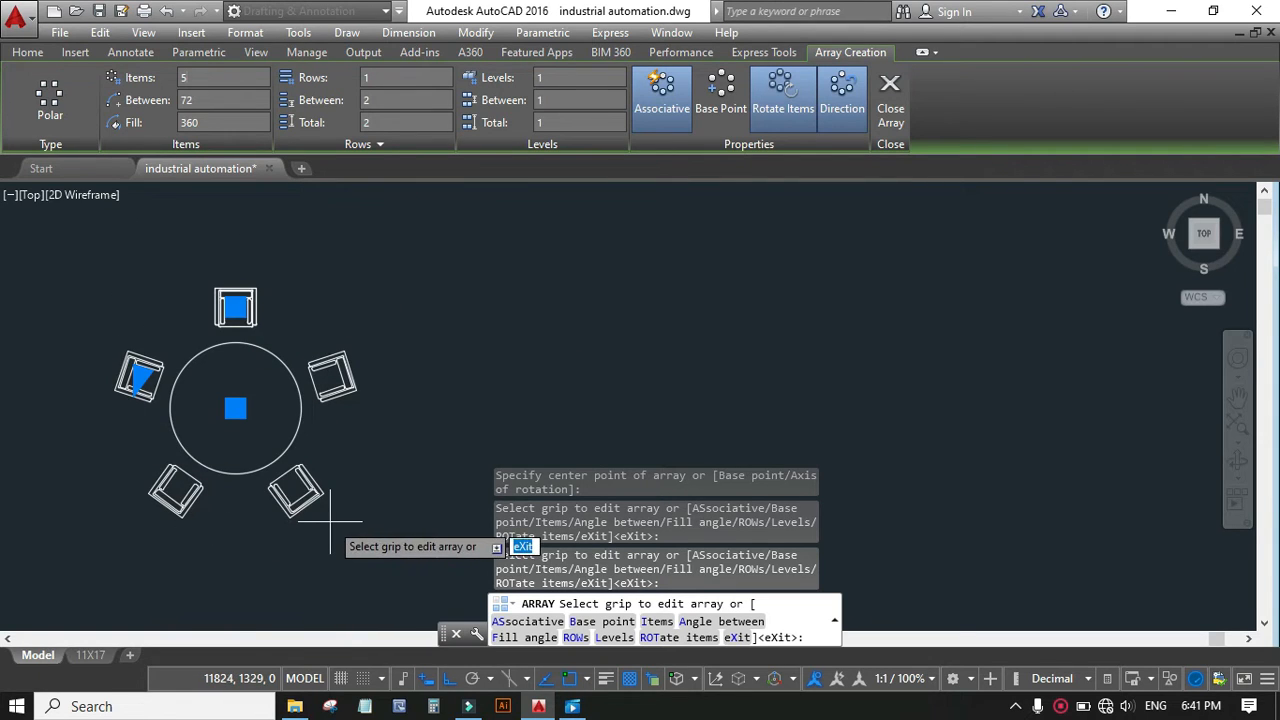
# Set the chair array's fill angle to 180 degrees and its item count to 6
pyautogui.click(210, 122)
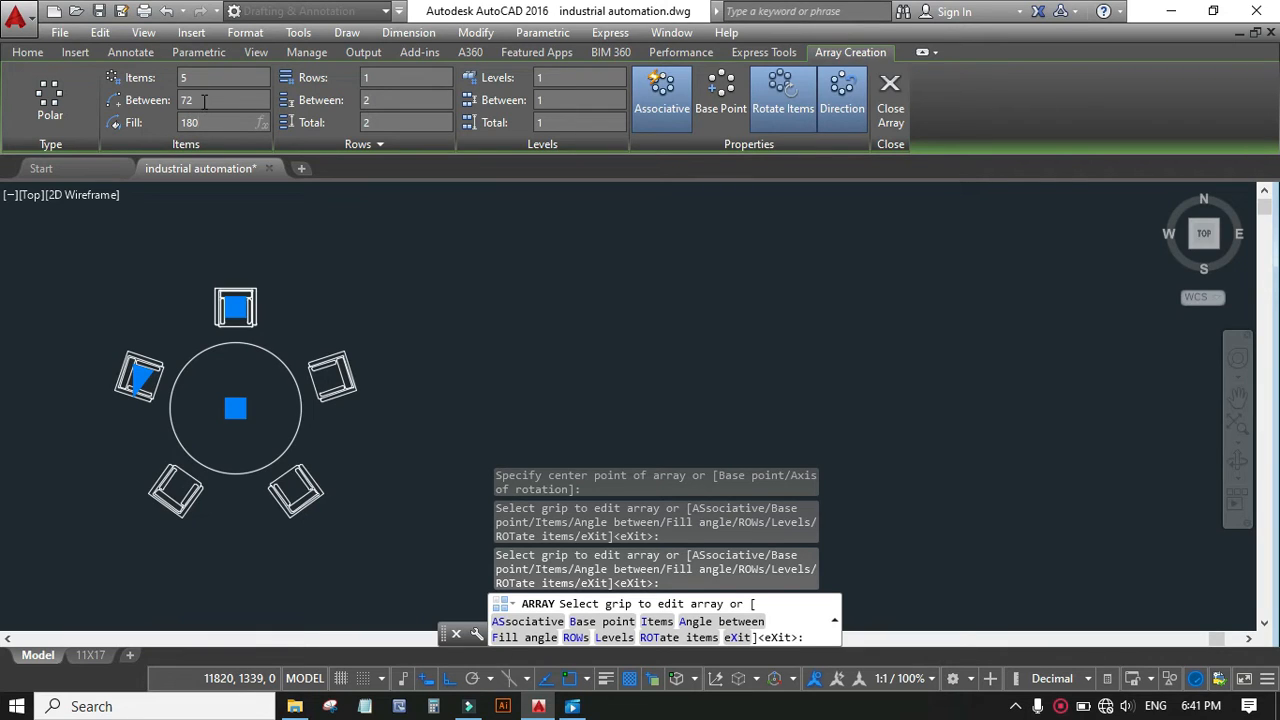
pyautogui.click(204, 100)
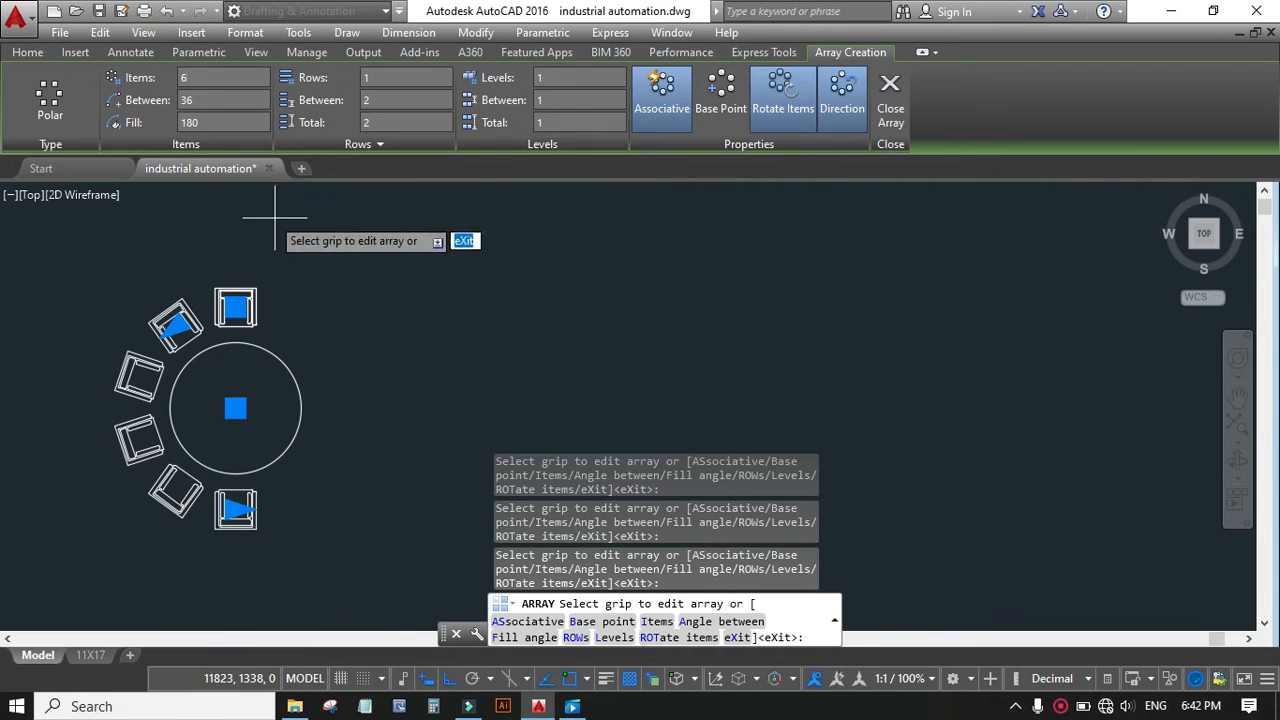
# Set the fill angle to 360 degrees with 2 rows of chairs, trying a row spacing of 1 and then 3
pyautogui.click(215, 98)
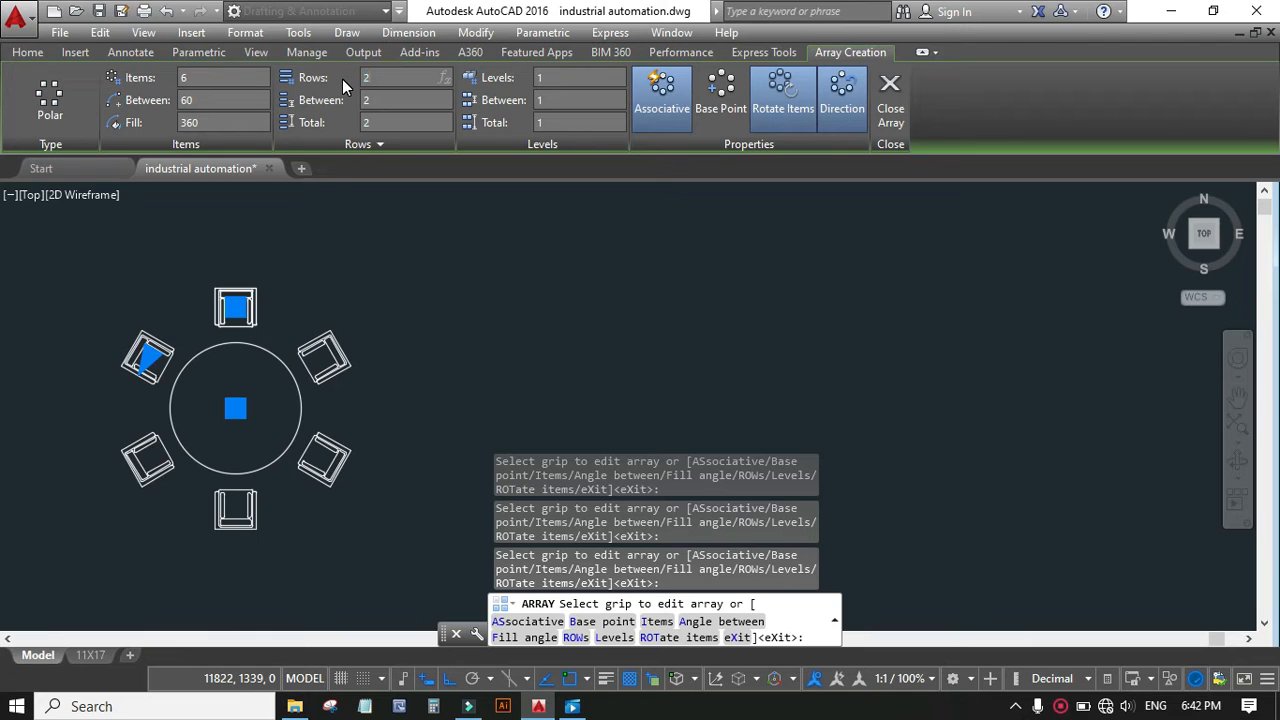
pyautogui.click(373, 104)
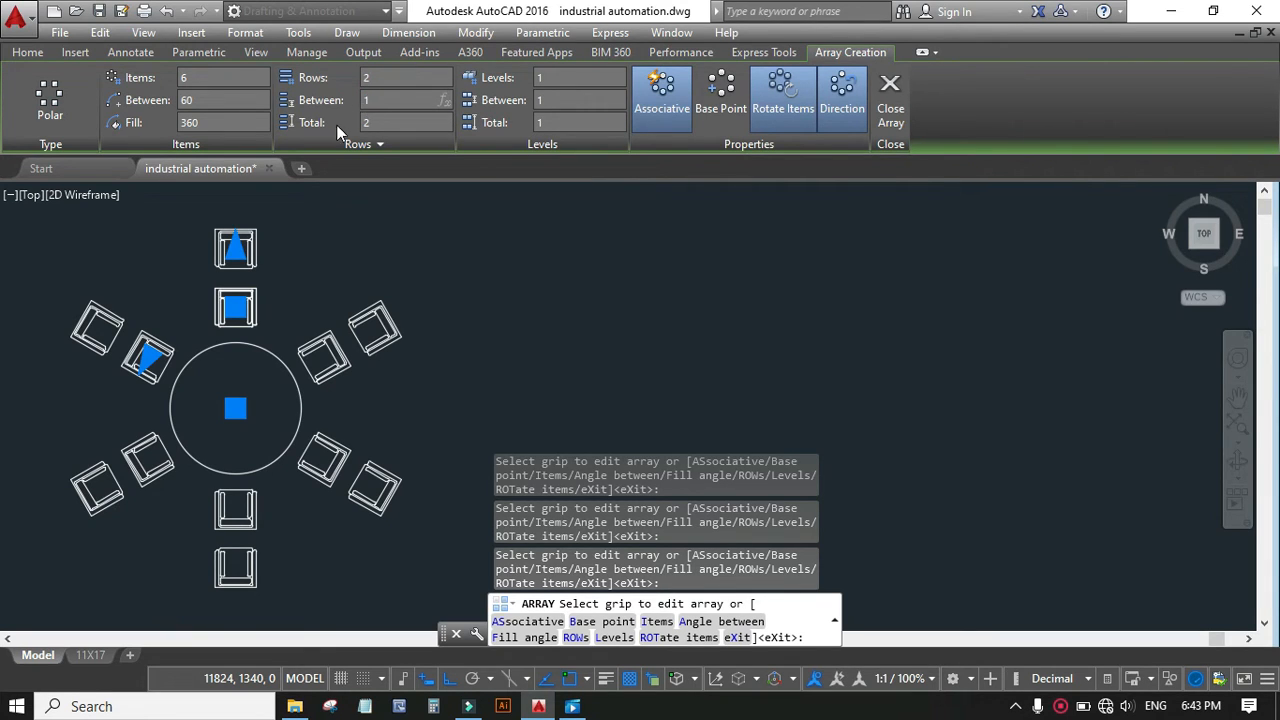
pyautogui.click(380, 79)
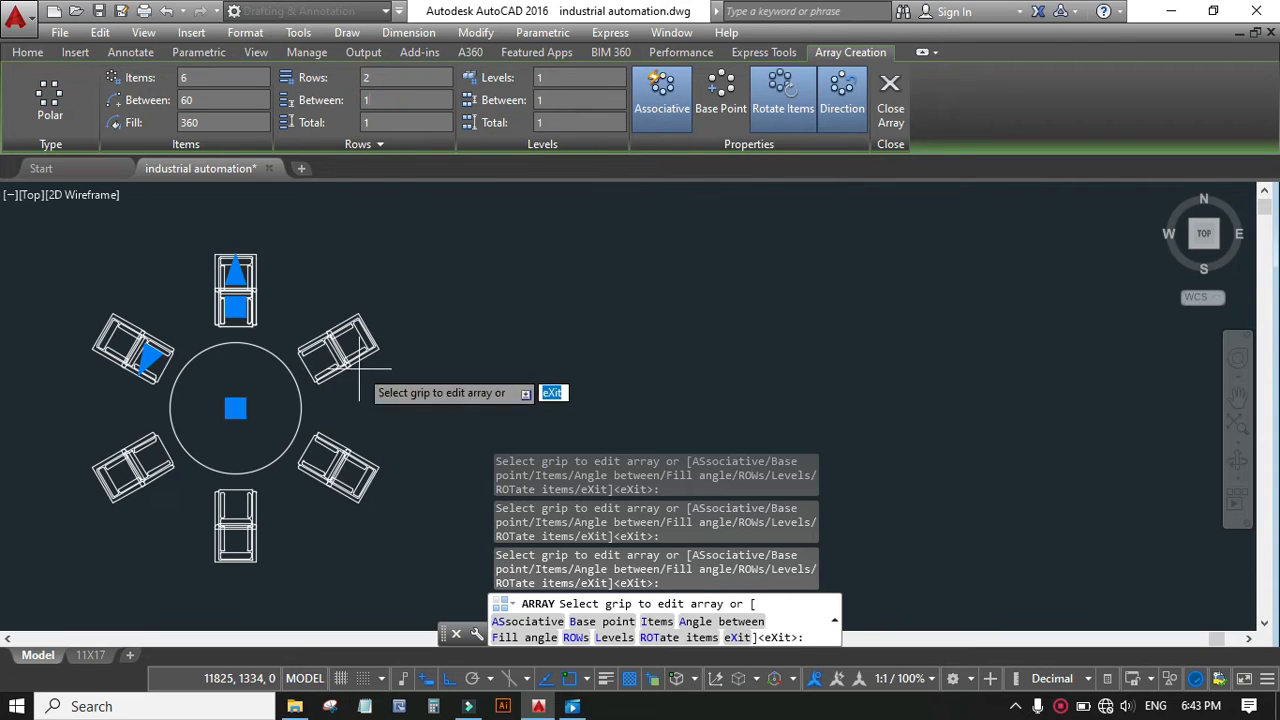
pyautogui.click(381, 100)
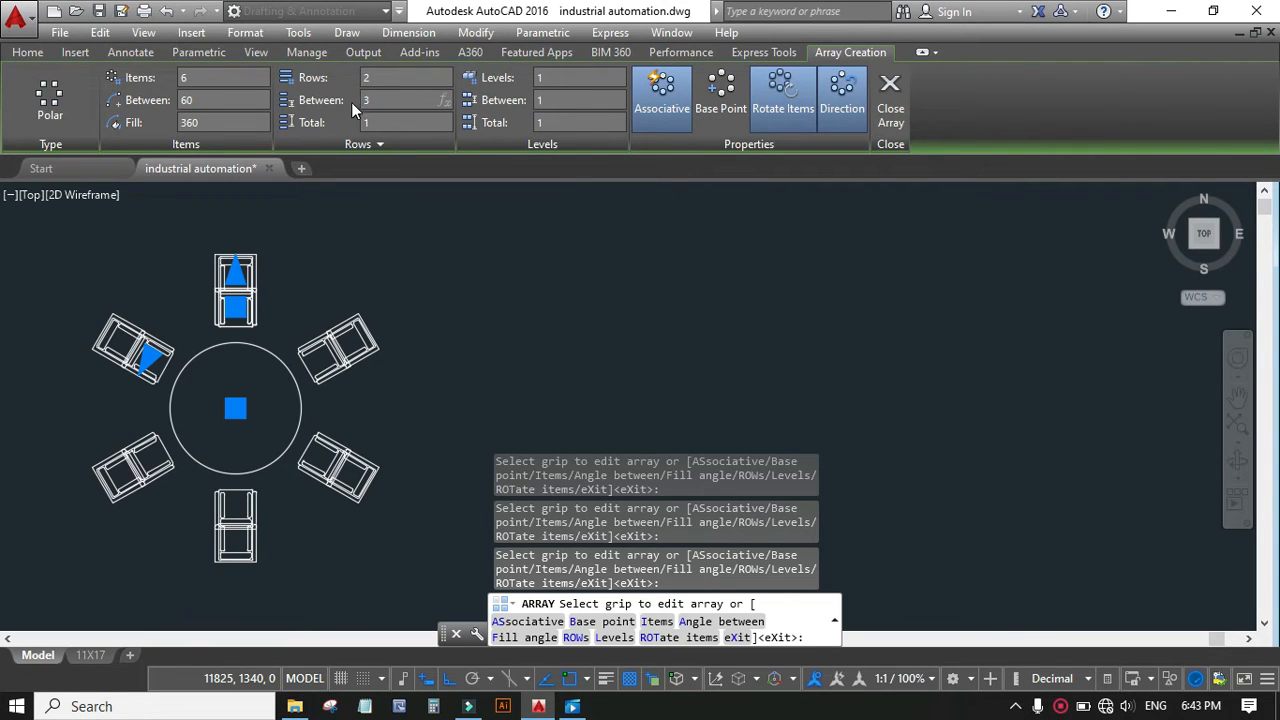
pyautogui.click(376, 79)
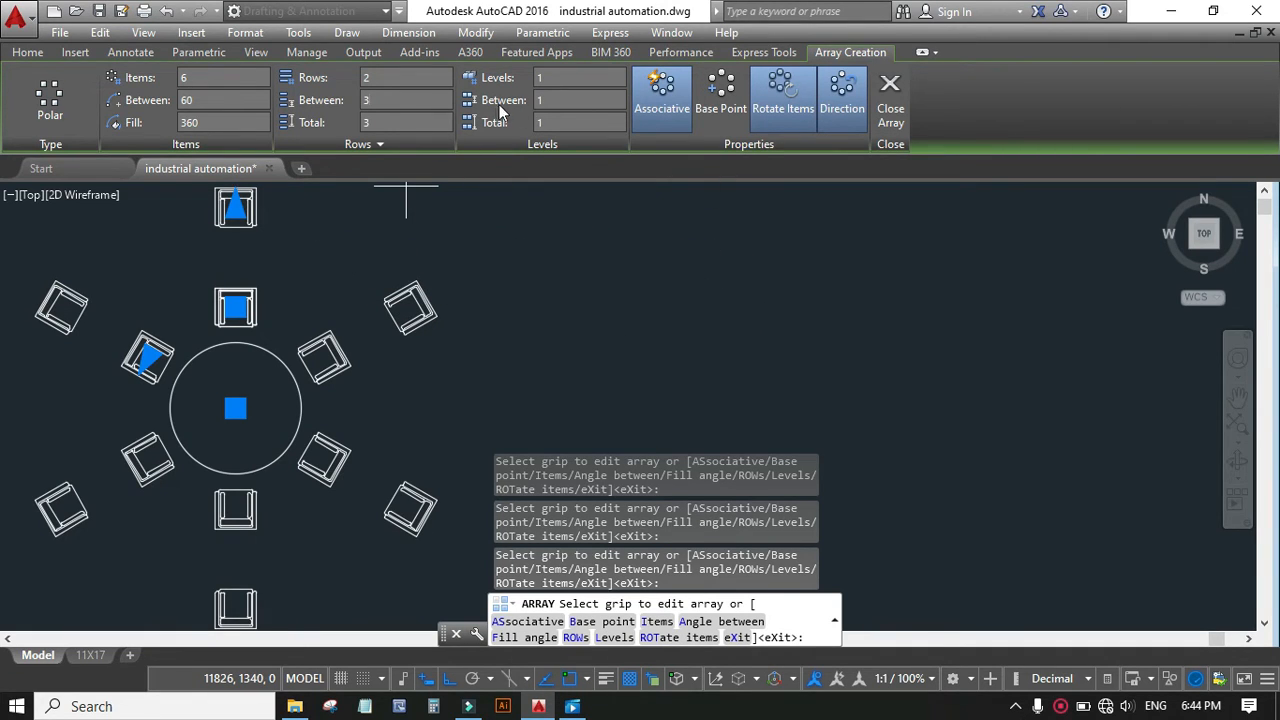
# Set the chair array's level count to 3 and switch to a 3D view of it
pyautogui.click(548, 80)
pyautogui.write('3')
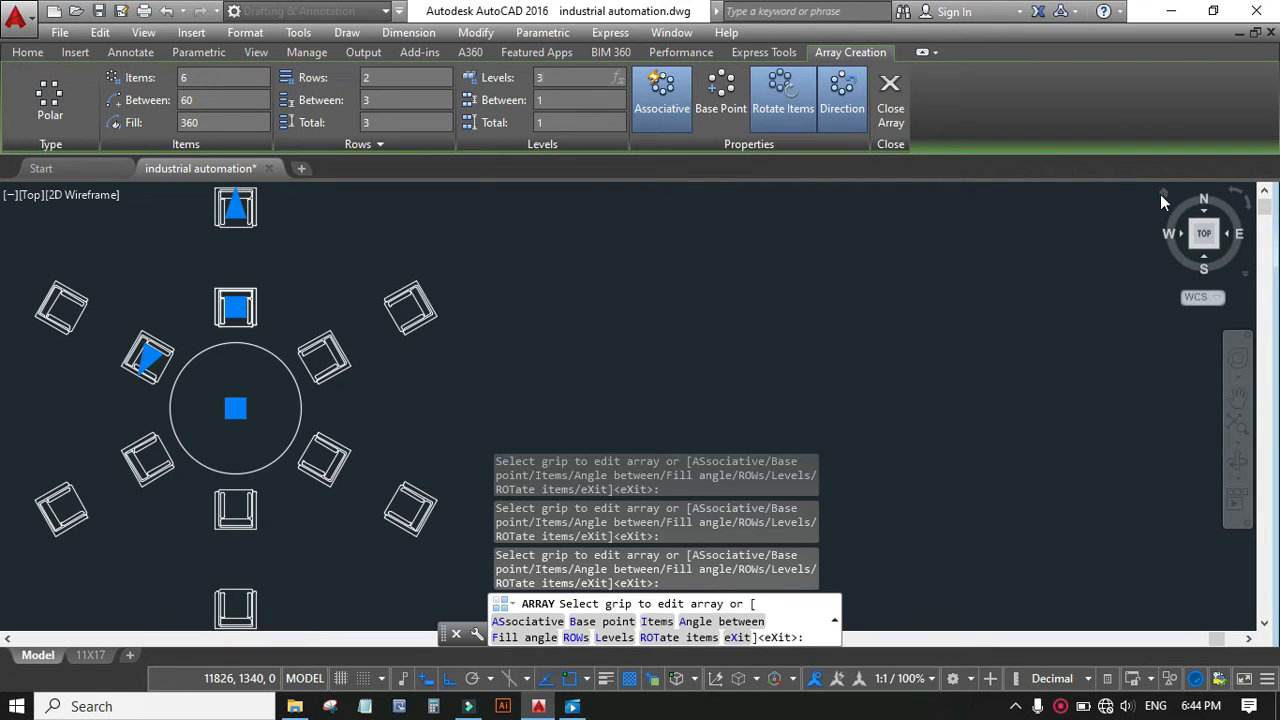
pyautogui.click(1163, 194)
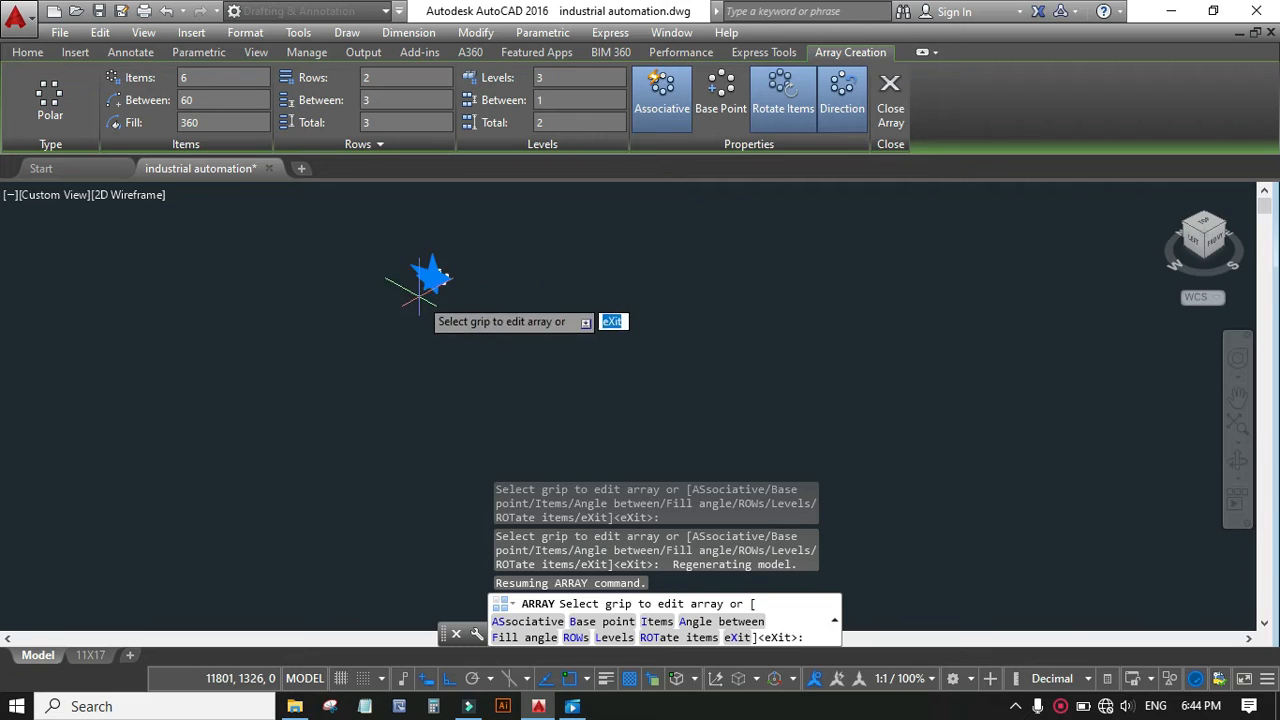
# Reduce the chair array to 1 row and finish it in the top view
pyautogui.scroll(3, 440, 285)
pyautogui.scroll(-2, 468, 300)
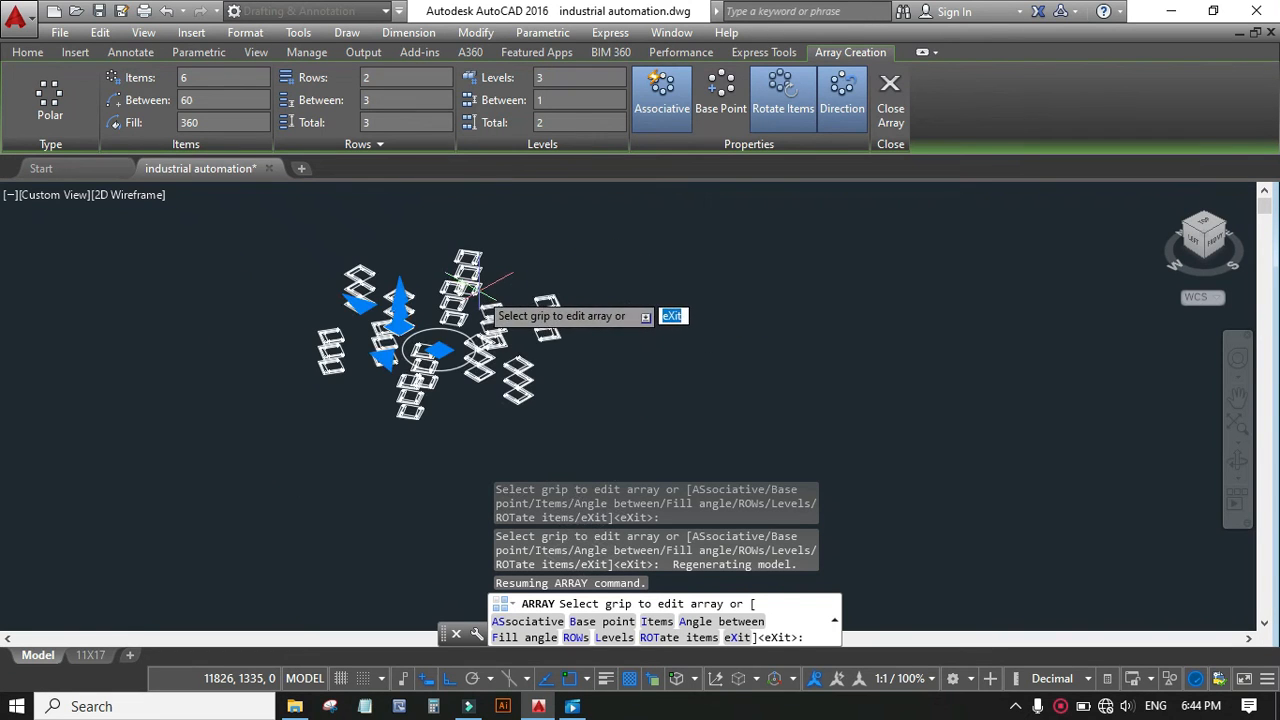
pyautogui.scroll(3, 449, 334)
pyautogui.keyDown('shift'); pyautogui.moveTo(449, 334); pyautogui.dragTo(460, 268, button='middle'); pyautogui.keyUp('shift')
pyautogui.scroll(-2, 478, 284)
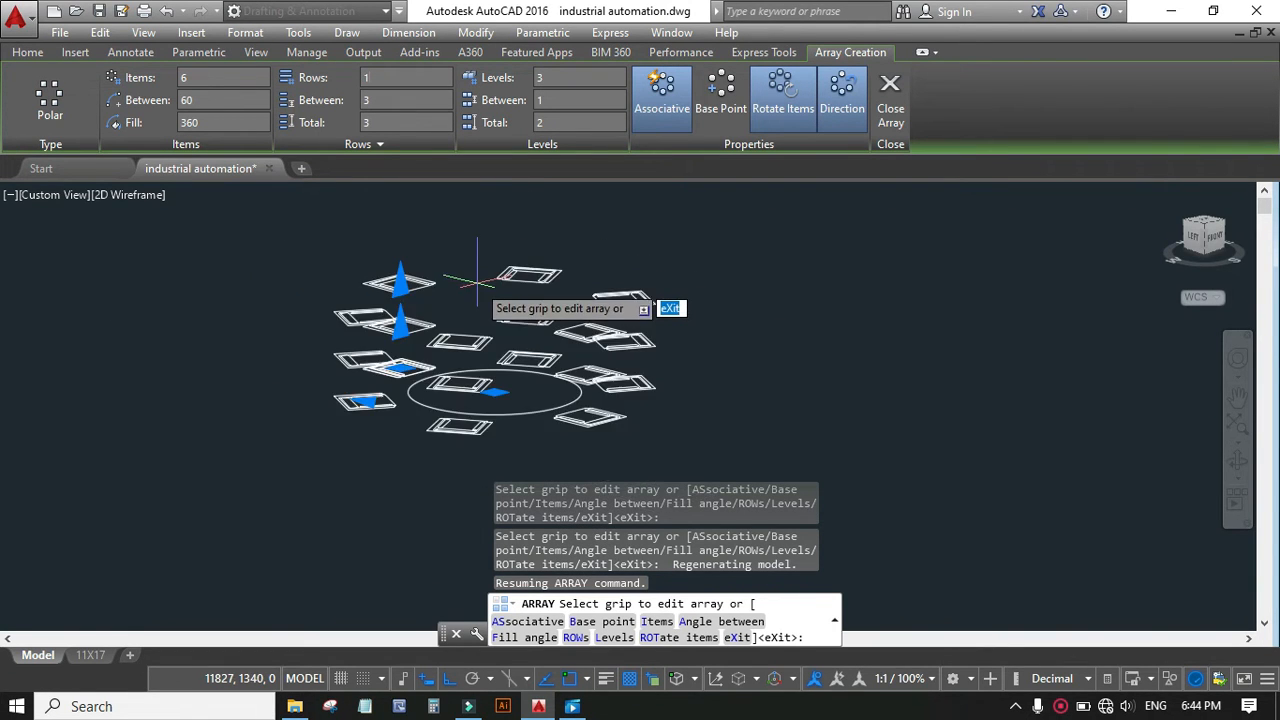
pyautogui.scroll(3, 470, 340)
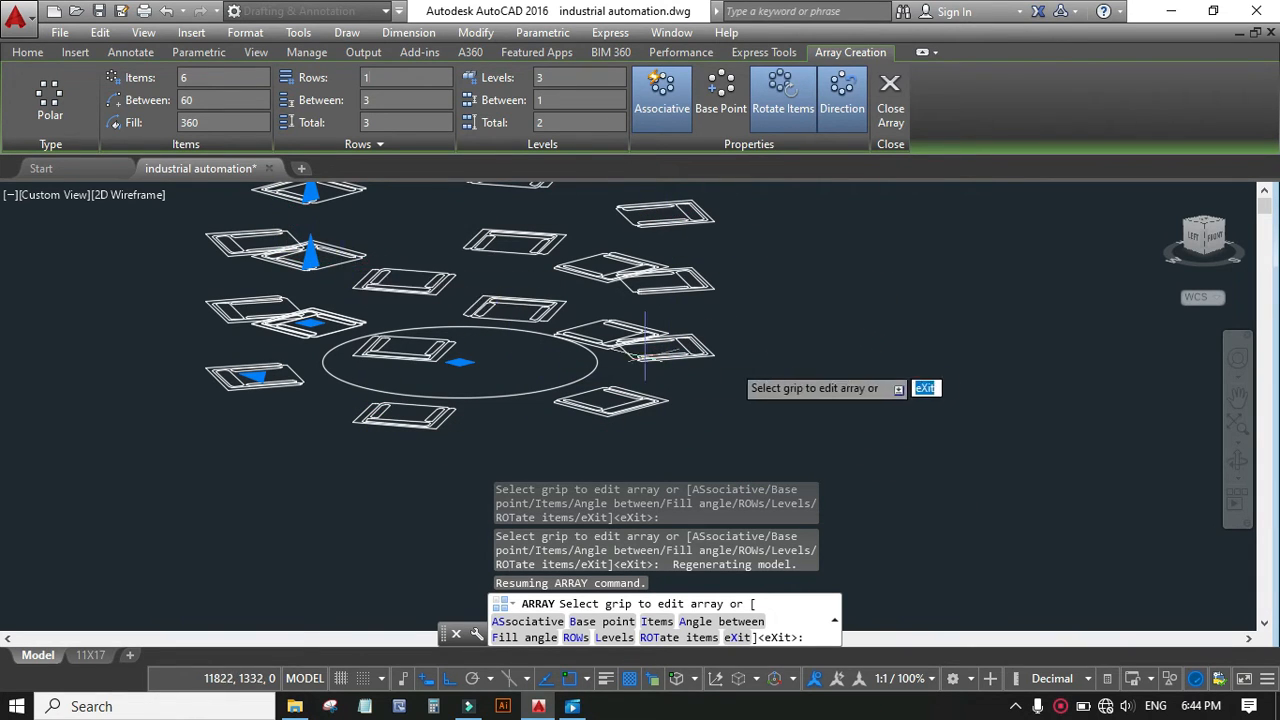
pyautogui.scroll(-2, 505, 402)
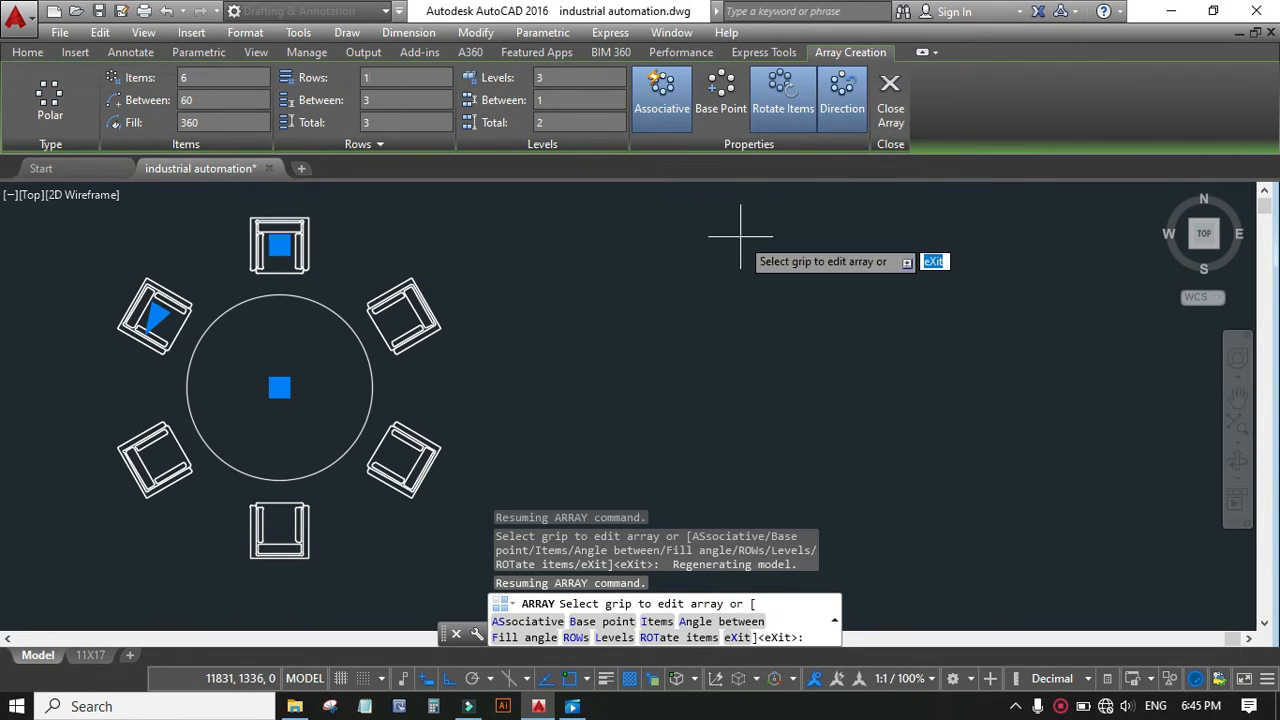
pyautogui.press('Return')
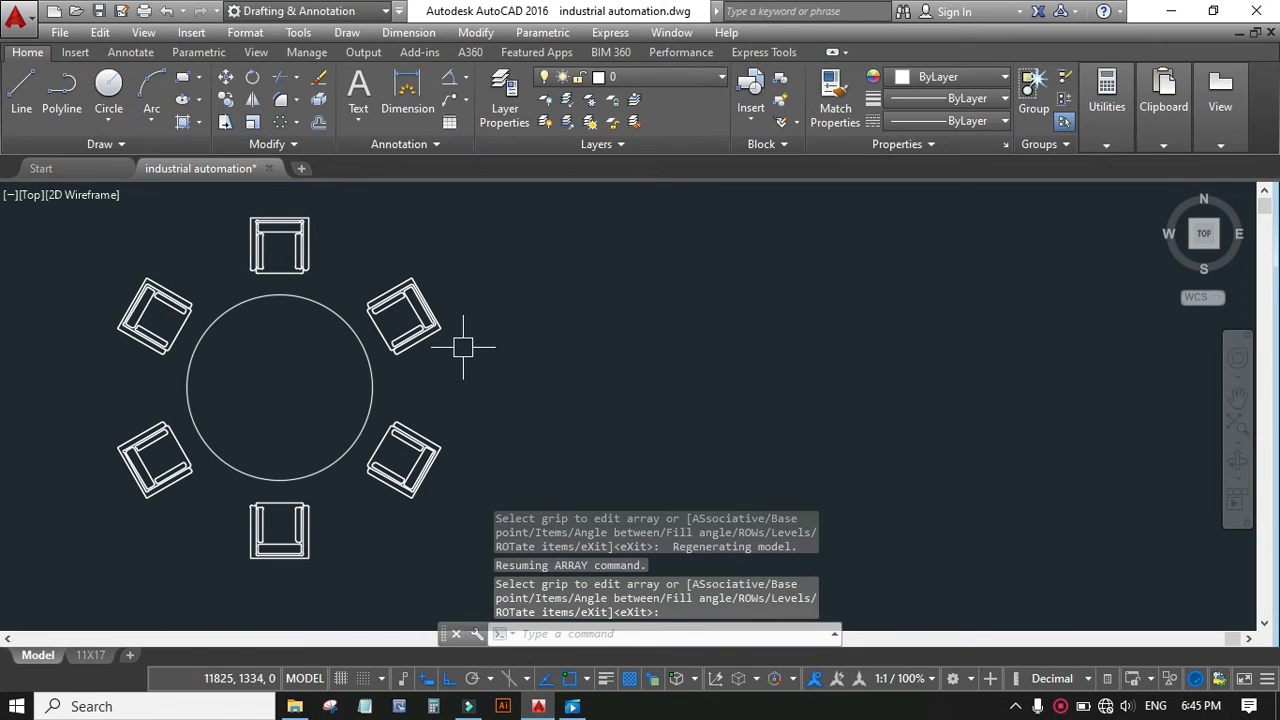
# Erase the whole chair array and insert a single chair block above the circle
pyautogui.click(438, 318)
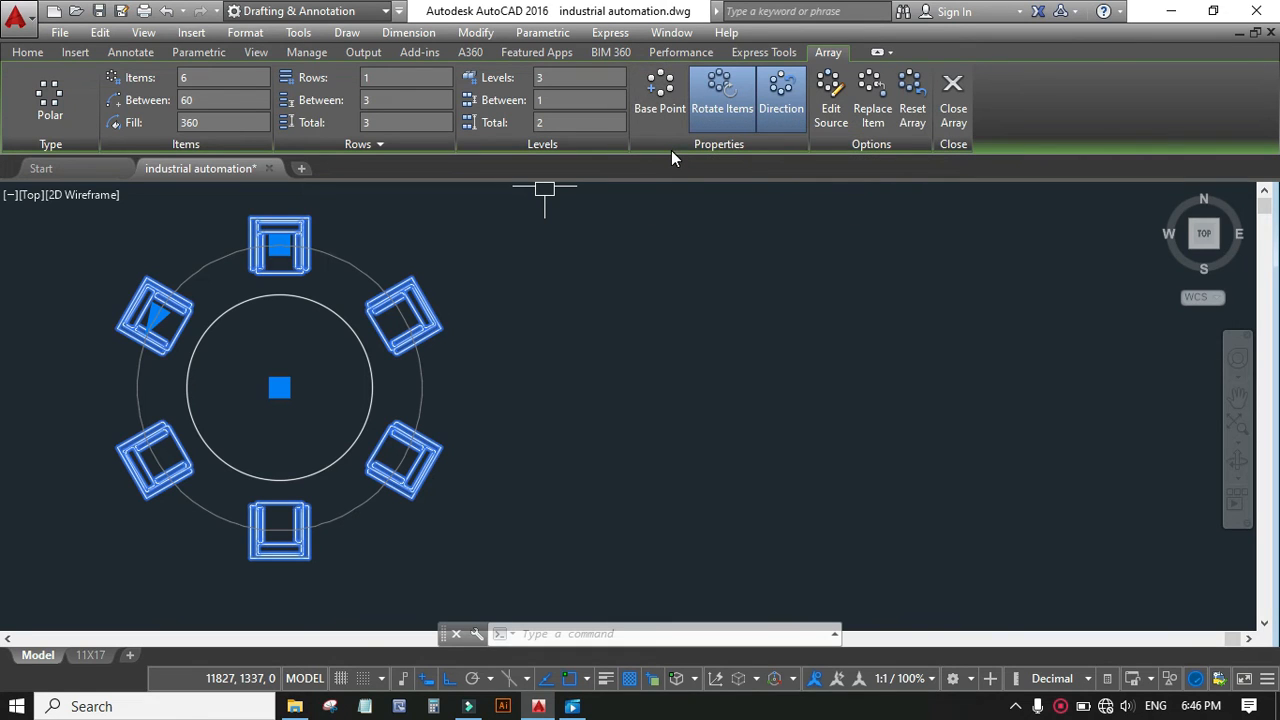
pyautogui.press('Escape')
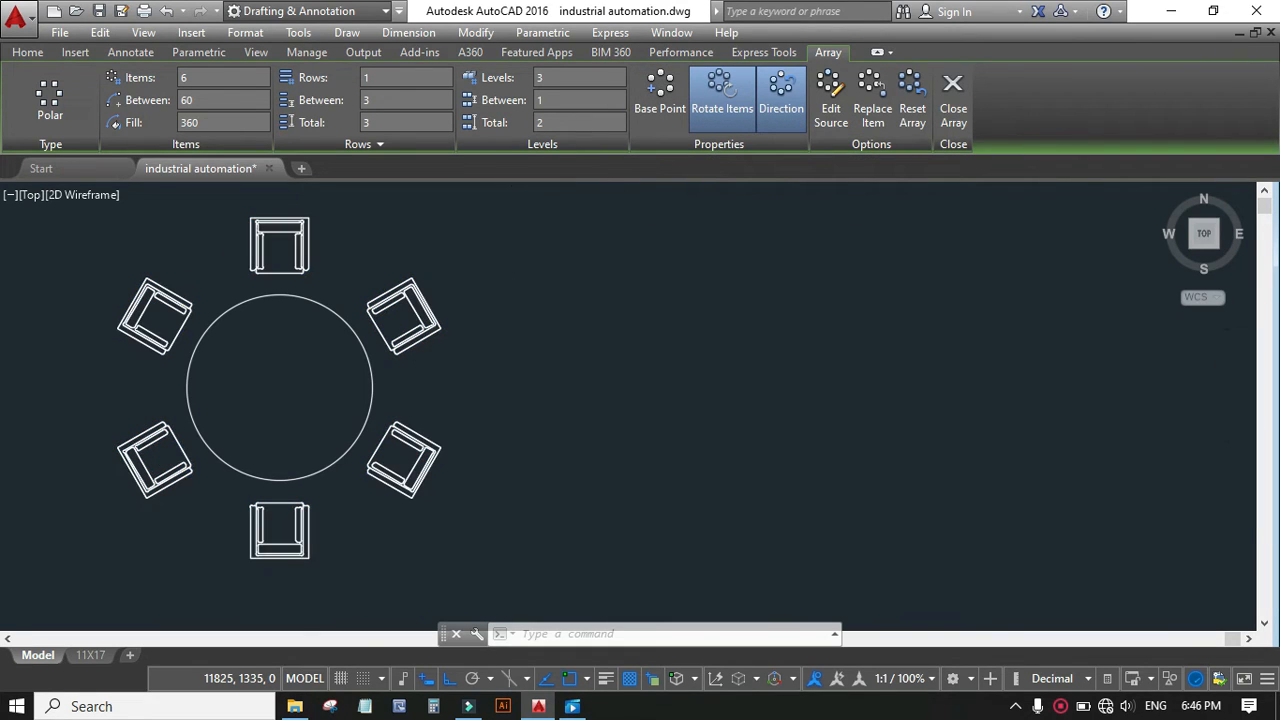
pyautogui.click(295, 259)
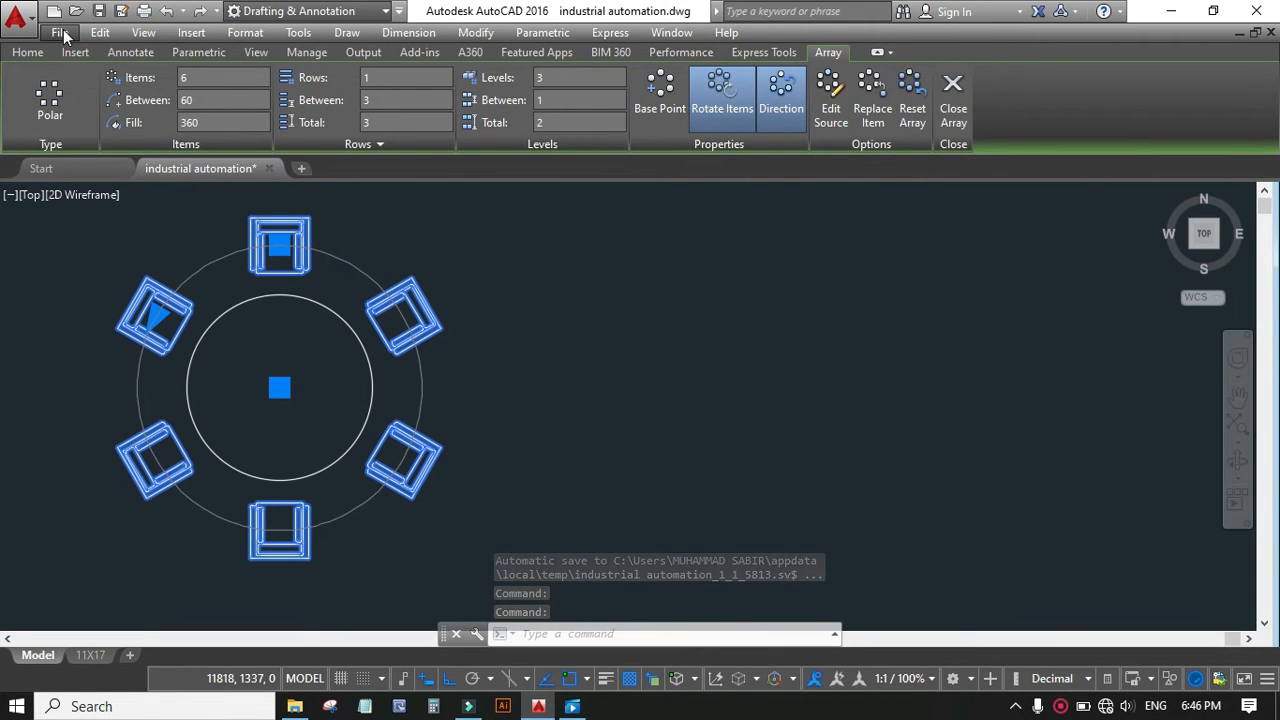
pyautogui.click(28, 53)
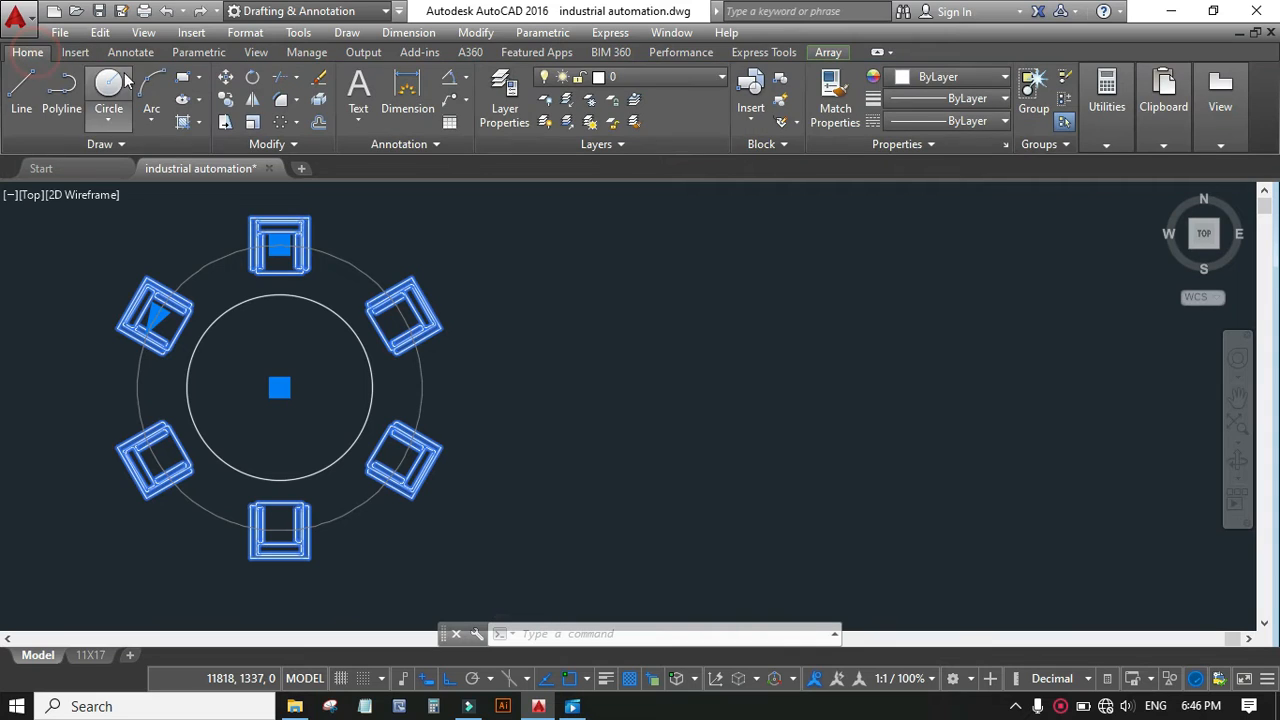
pyautogui.click(320, 80)
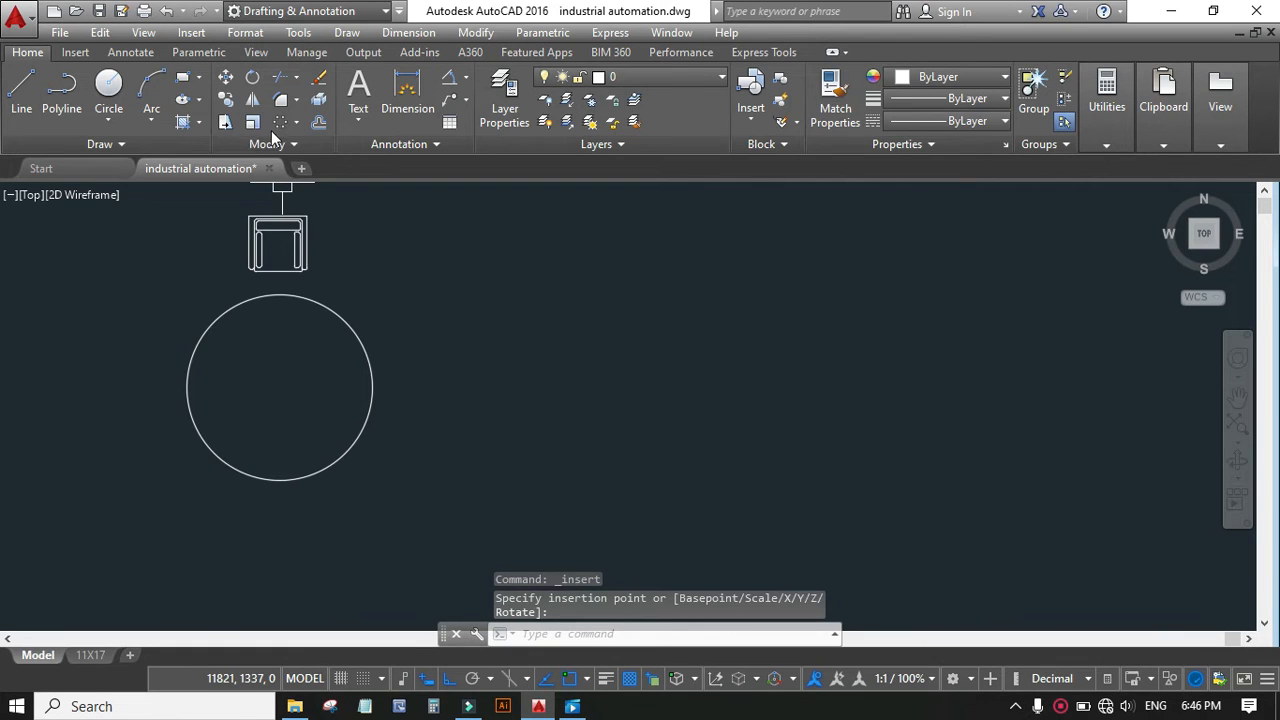
# Create a polar array of the chair around the circle's centre with the Associative option off and finish it
pyautogui.click(279, 124)
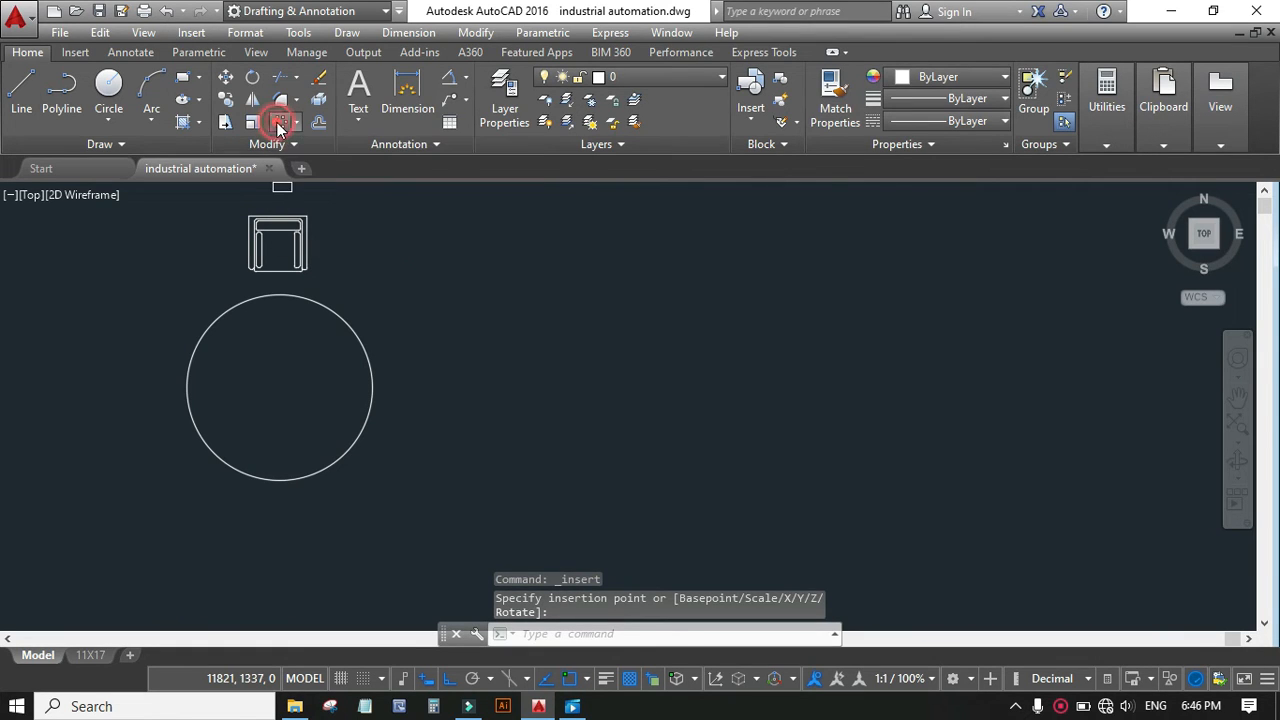
pyautogui.click(312, 252)
pyautogui.press('Return')
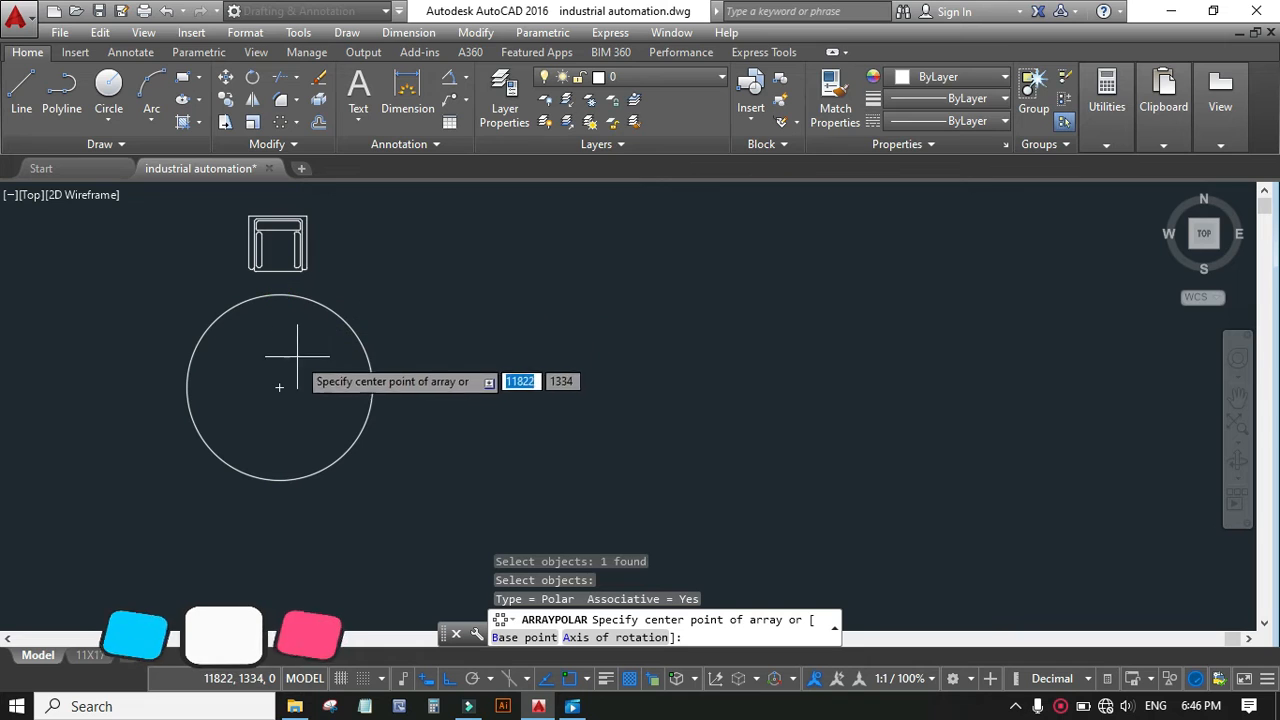
pyautogui.click(279, 387)
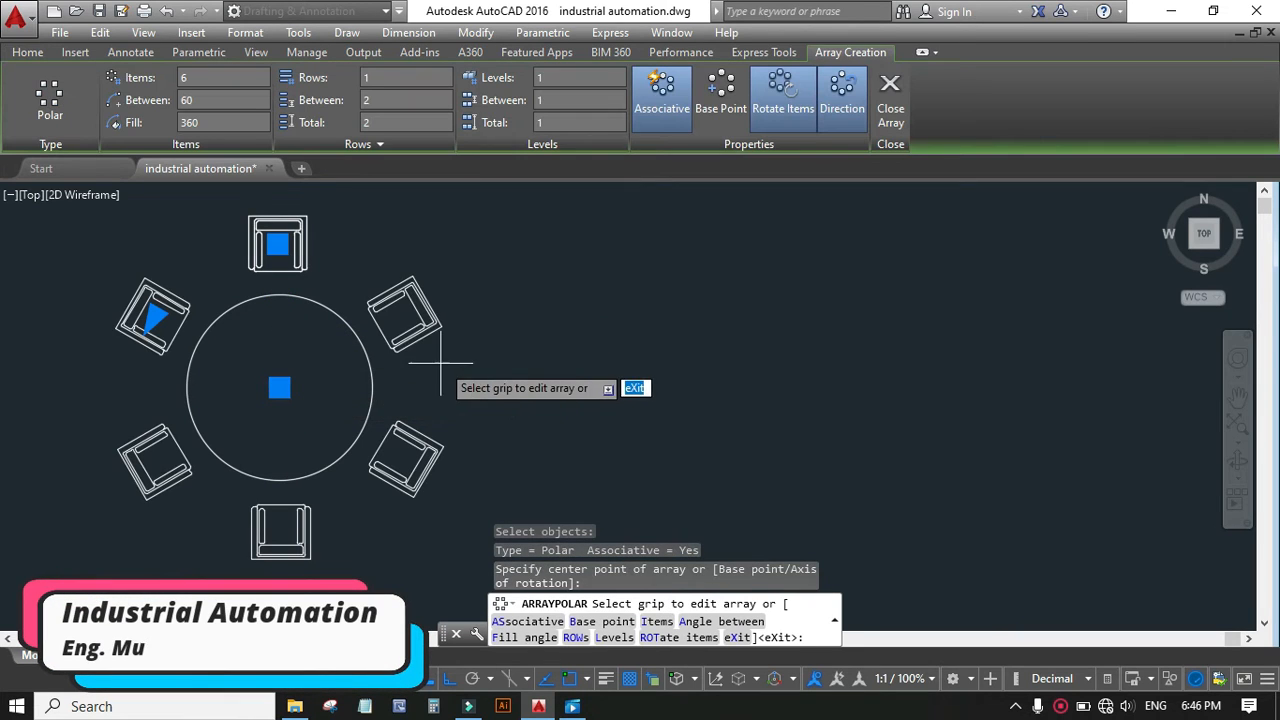
pyautogui.click(661, 110)
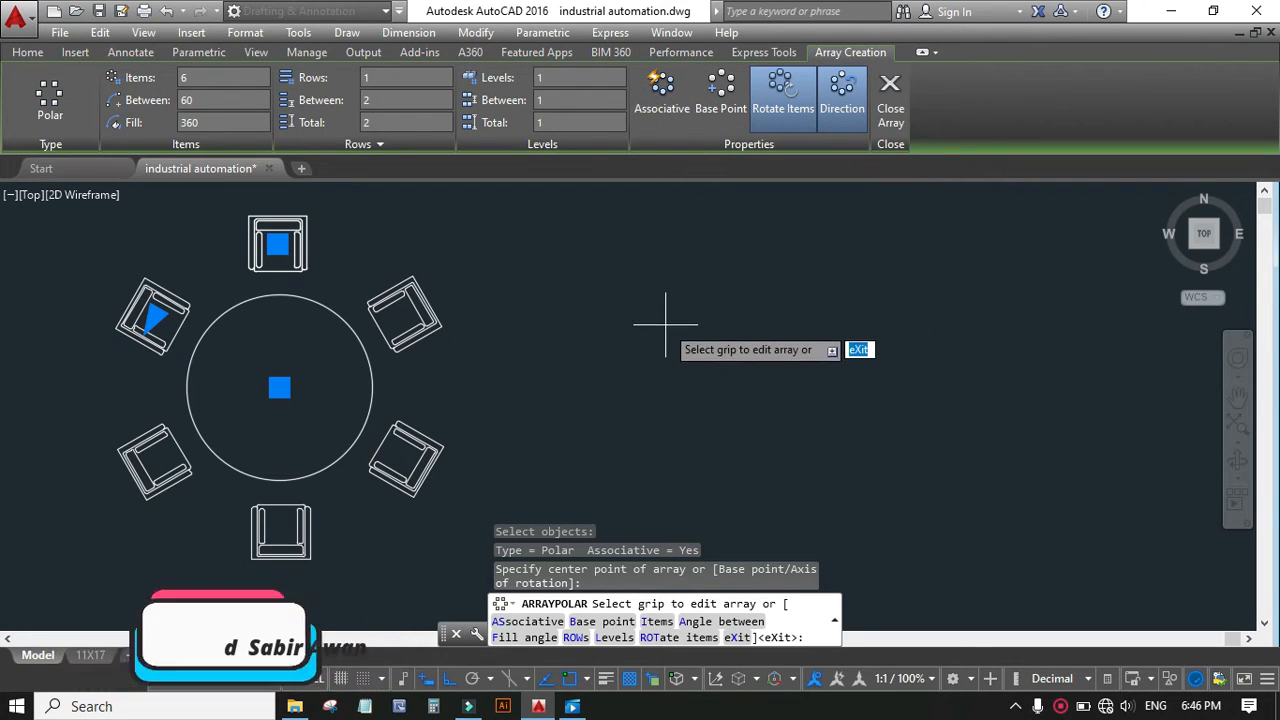
pyautogui.press('Return')
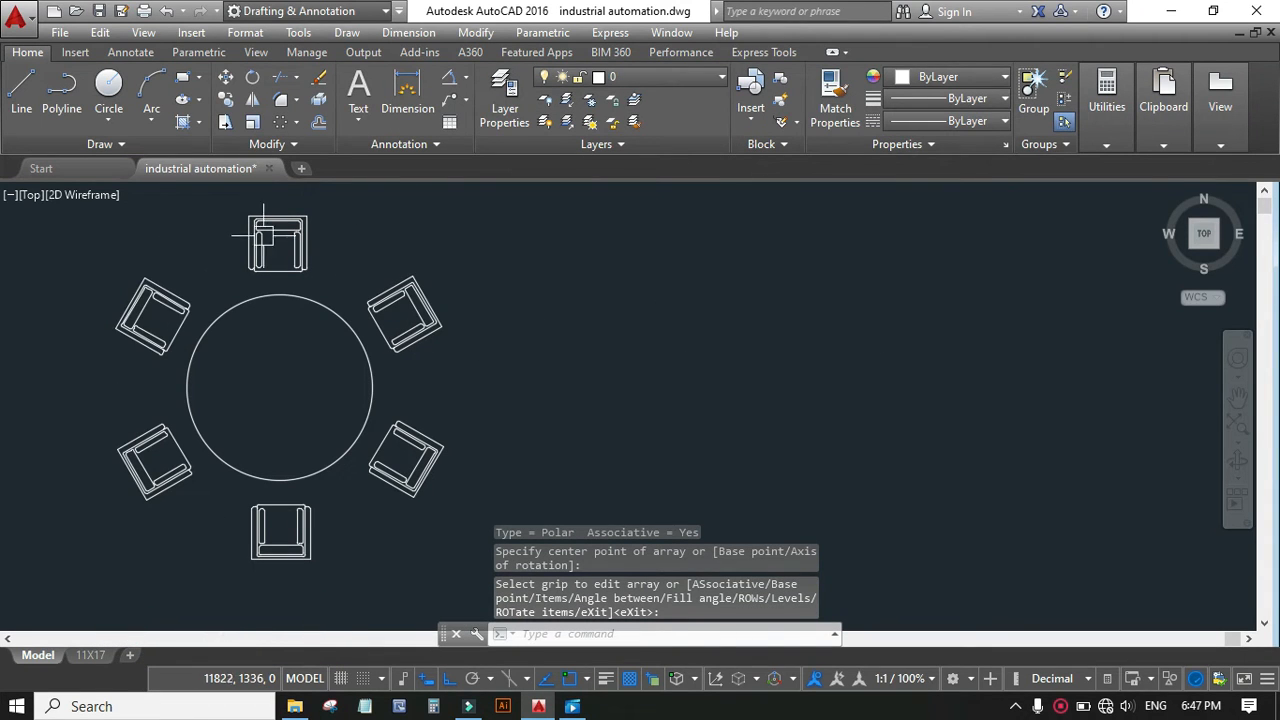
# Select the arrayed chairs one by one to check whether they are separate objects, and clear the selection
pyautogui.click(300, 250)
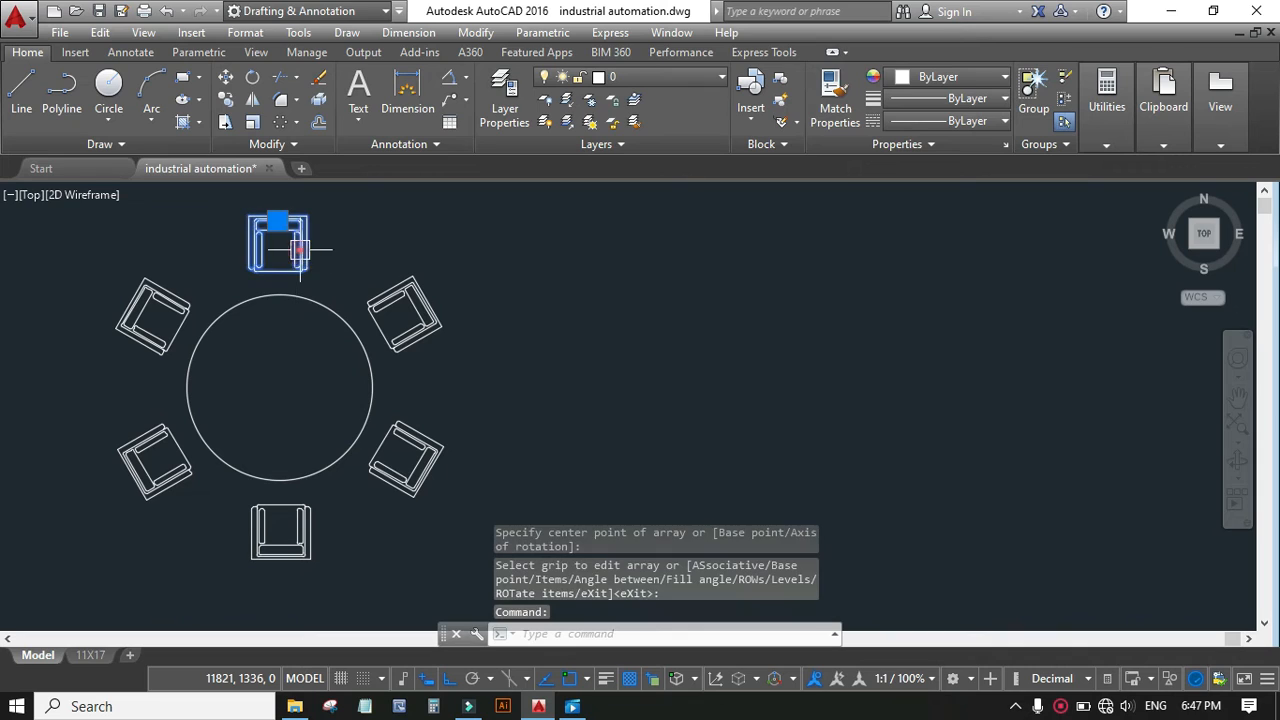
pyautogui.click(398, 292)
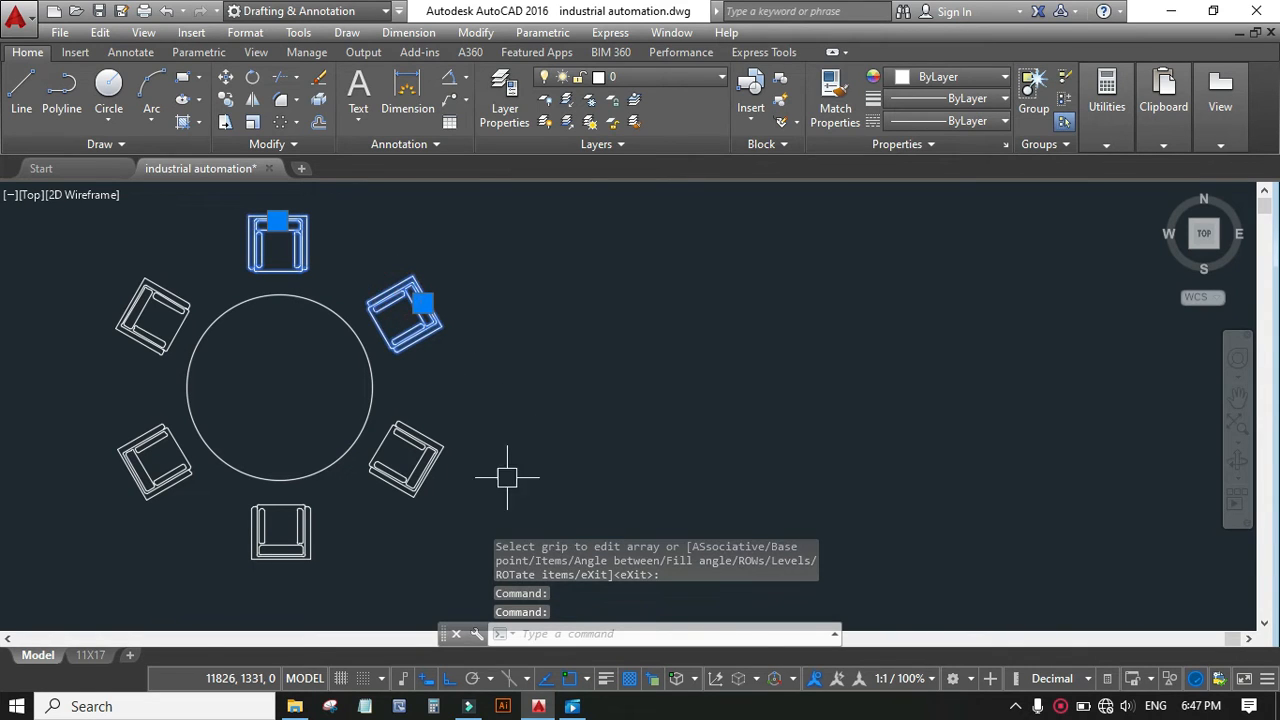
pyautogui.click(430, 483)
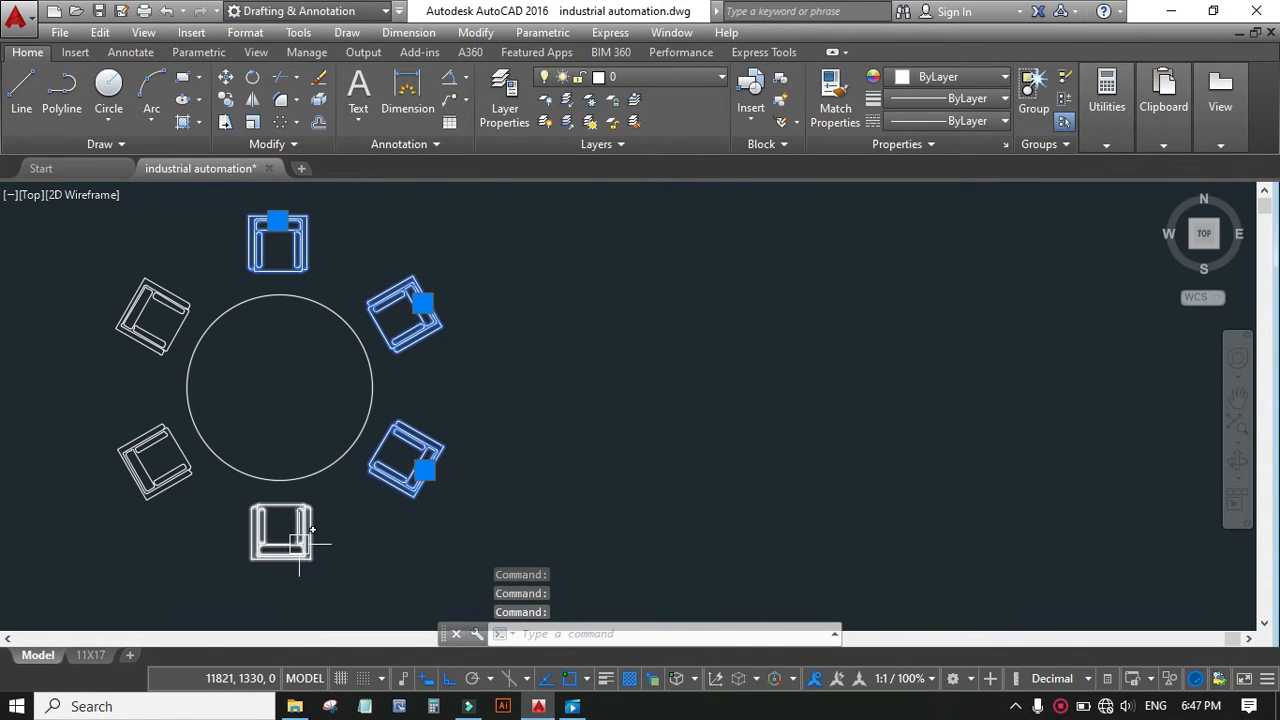
pyautogui.click(183, 497)
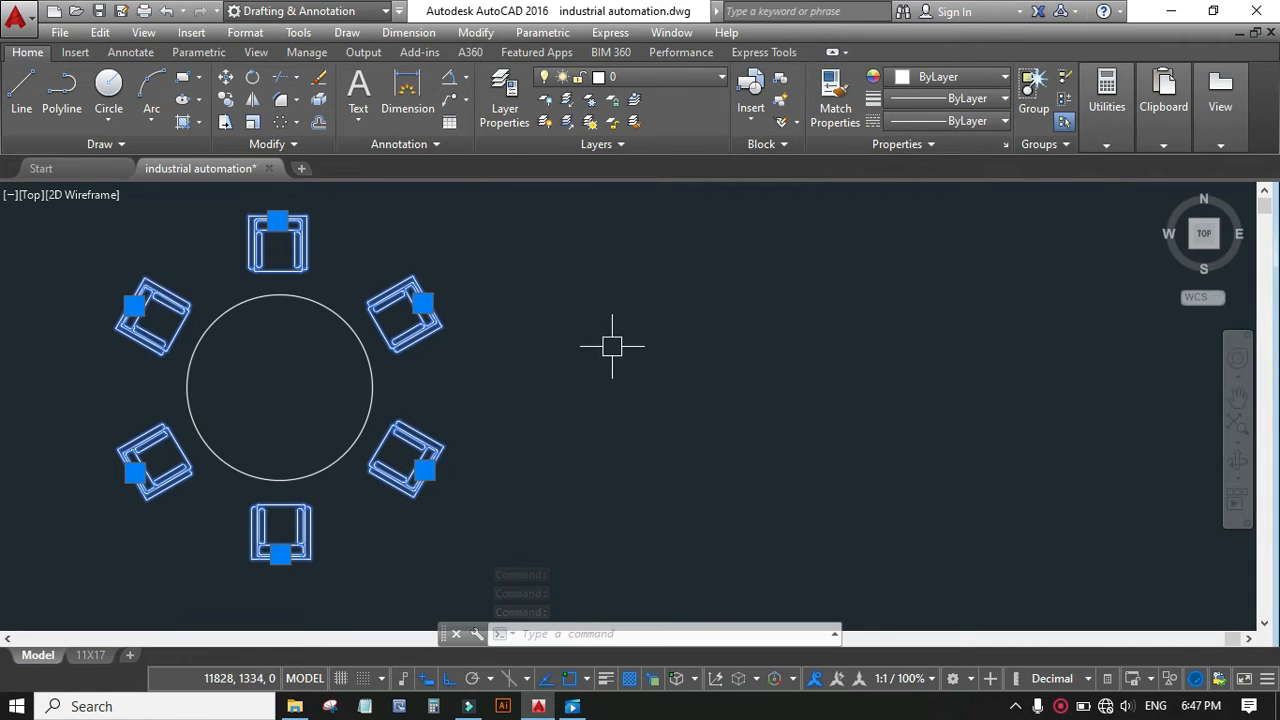
pyautogui.press('Escape')
# Erase the five copied chairs around the circle, keeping only the original chair above it
pyautogui.click(410, 300)
pyautogui.click(410, 458)
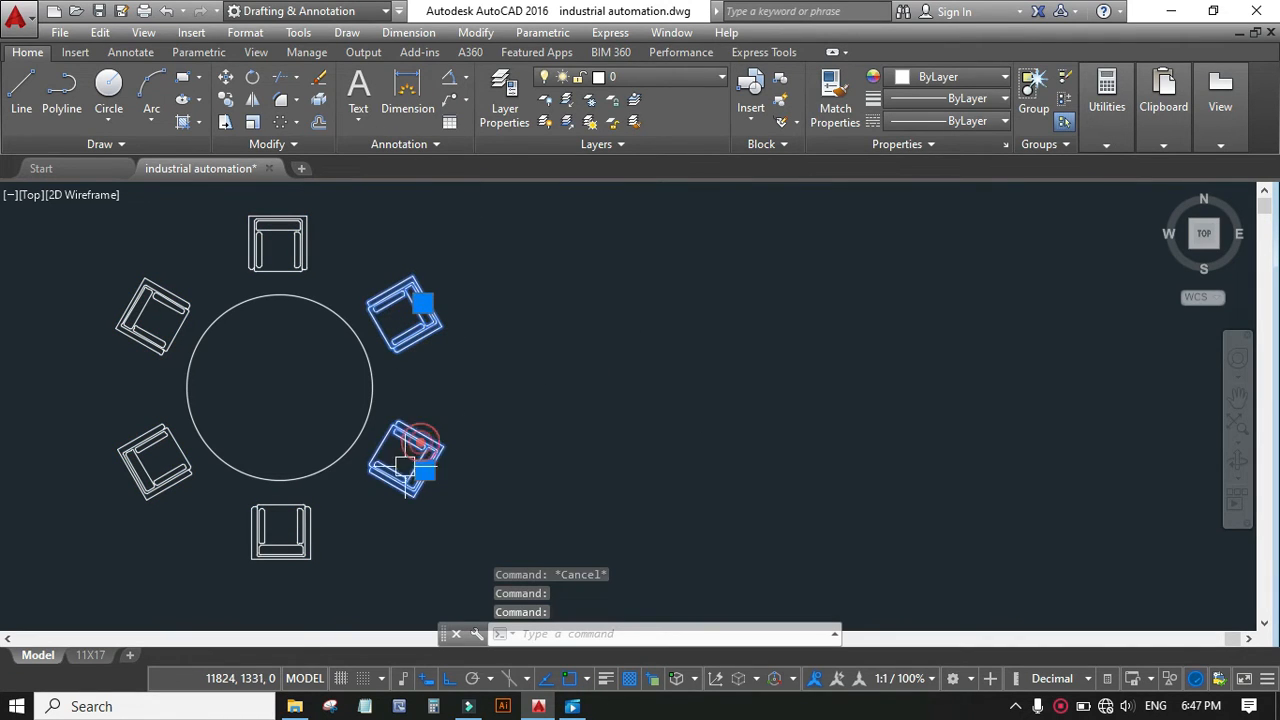
pyautogui.click(300, 530)
pyautogui.click(181, 492)
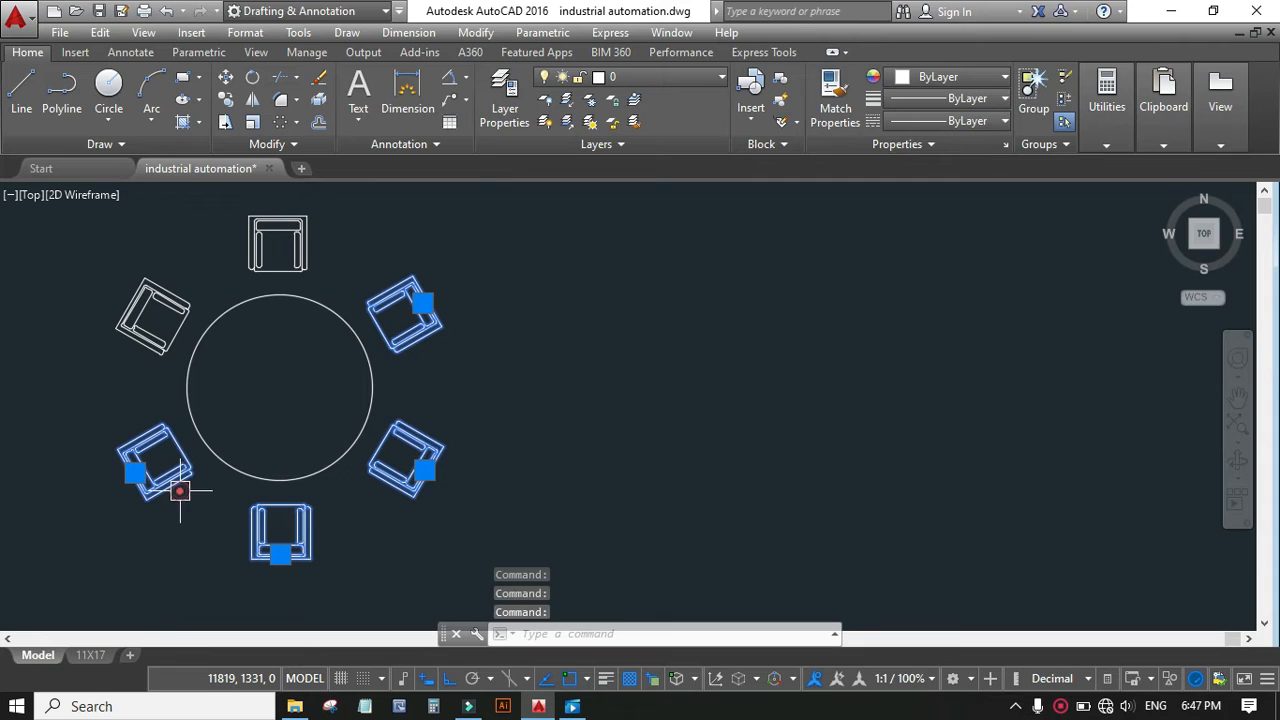
pyautogui.click(150, 341)
pyautogui.click(318, 79)
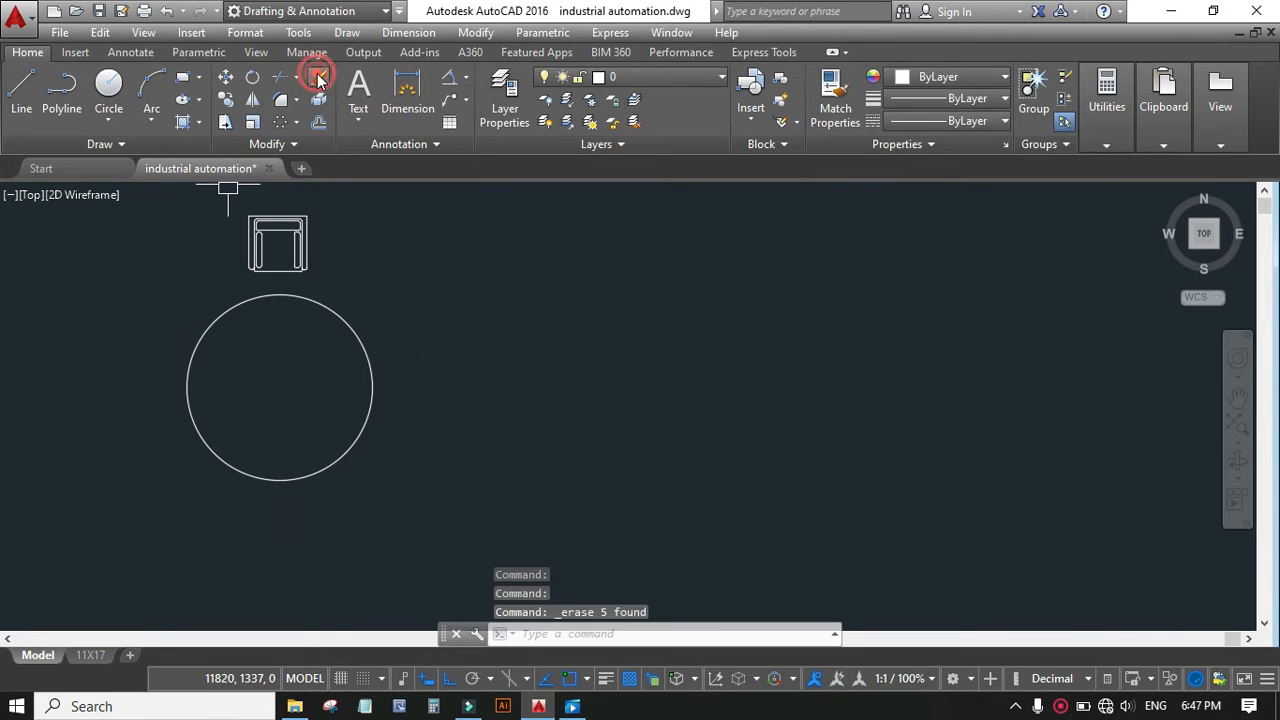
# Polar array the remaining chair around the circle's centre, trying item rotation off and restoring it
pyautogui.click(283, 121)
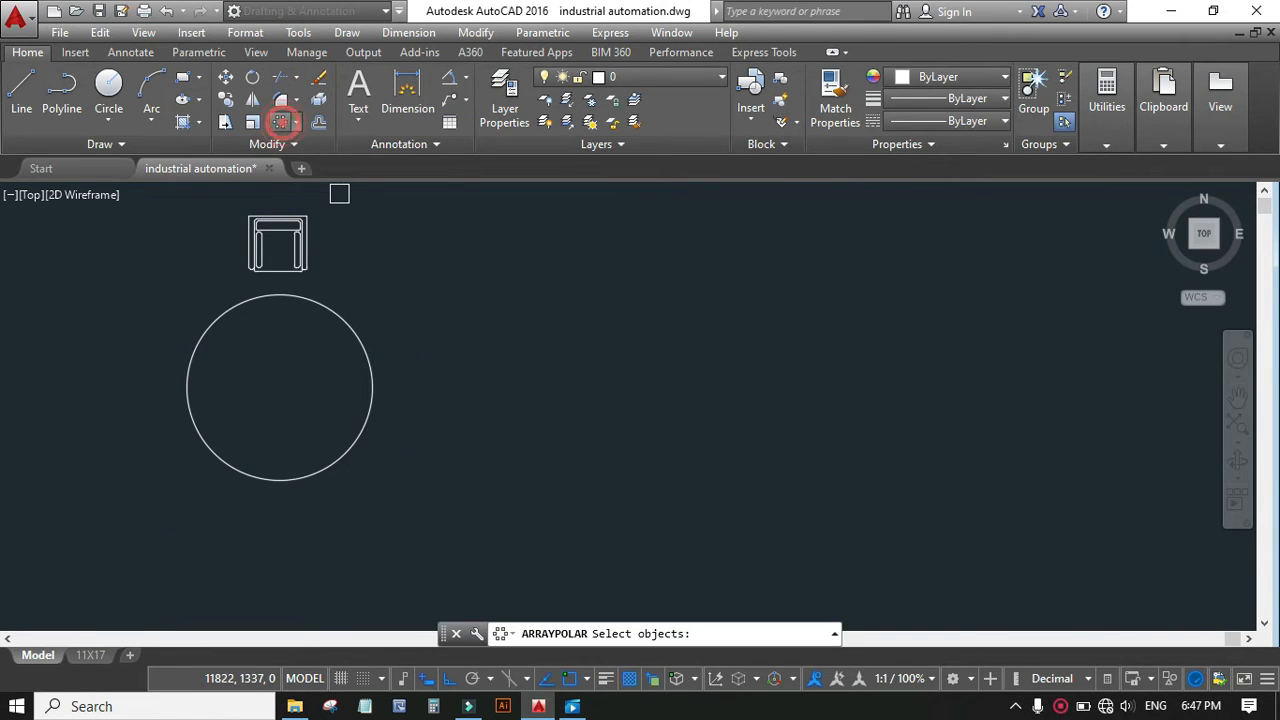
pyautogui.click(297, 252)
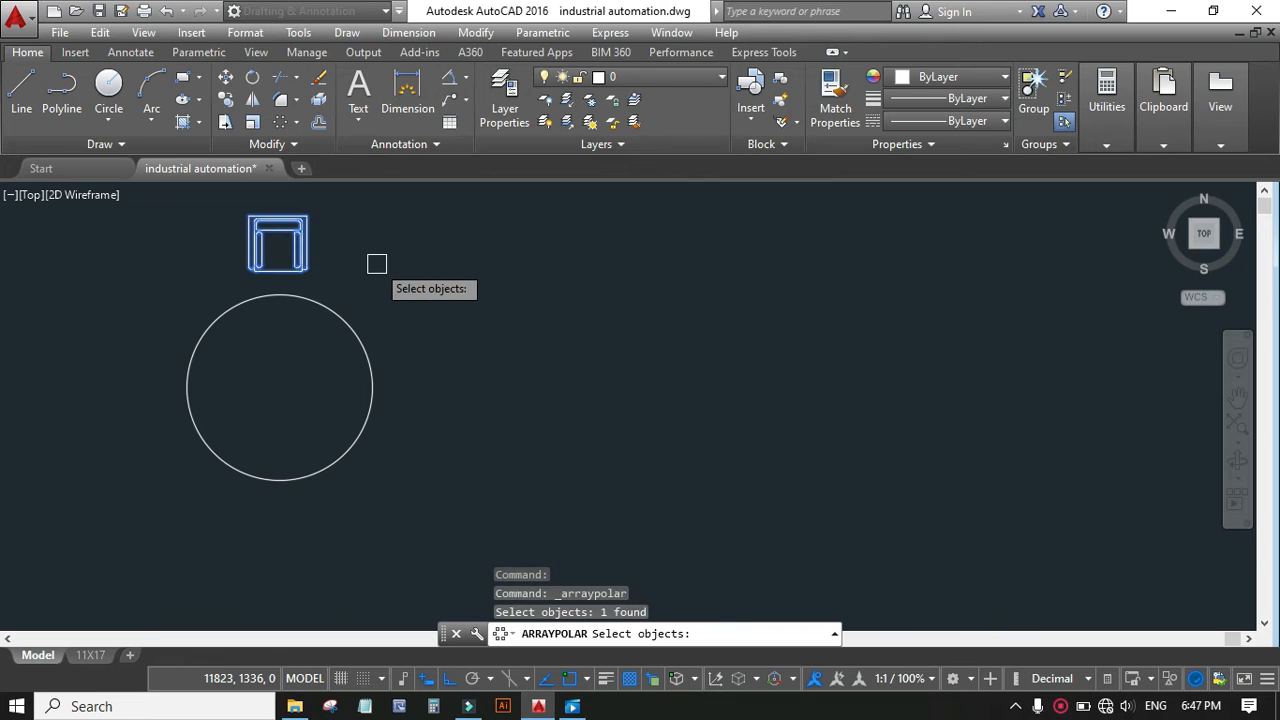
pyautogui.press('Return')
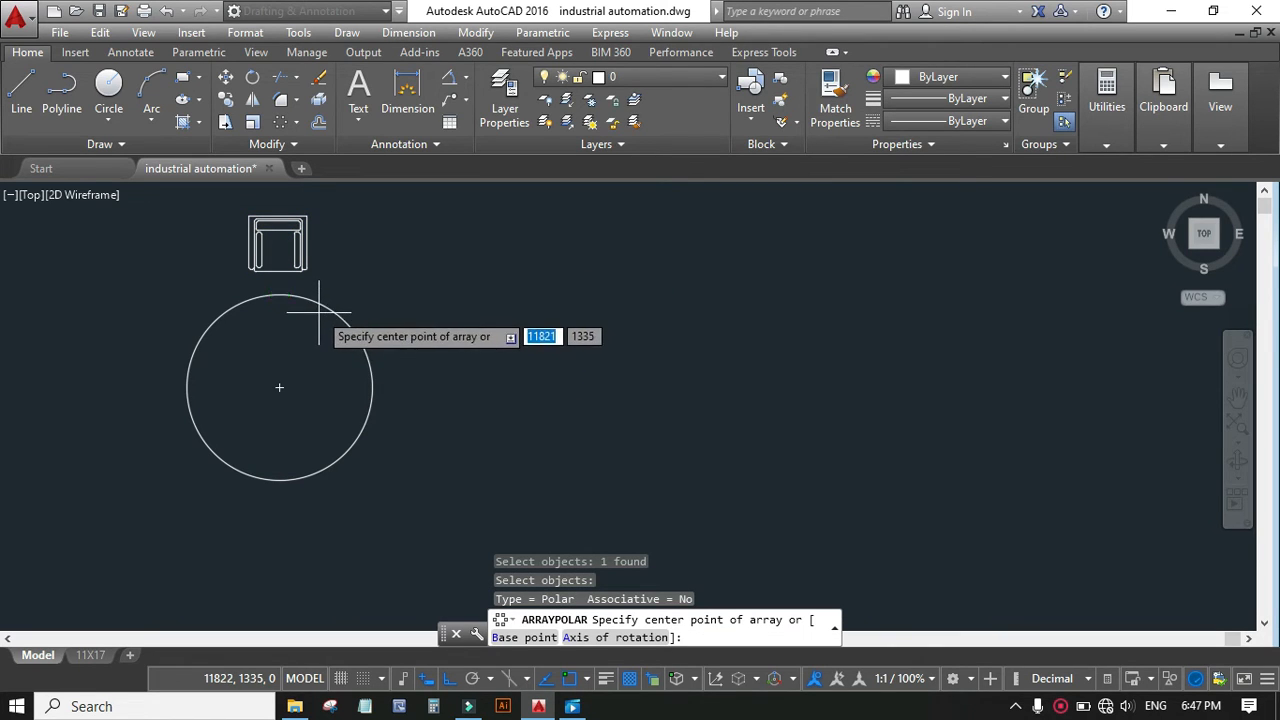
pyautogui.click(279, 387)
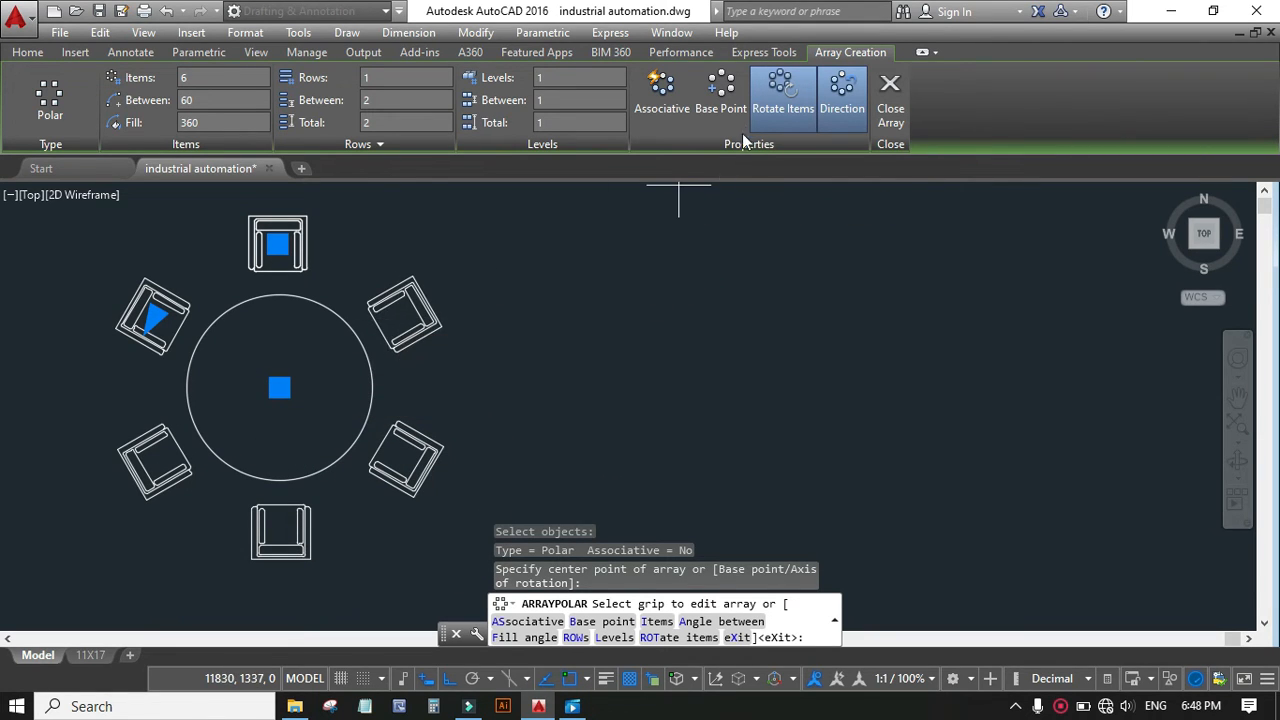
pyautogui.click(789, 109)
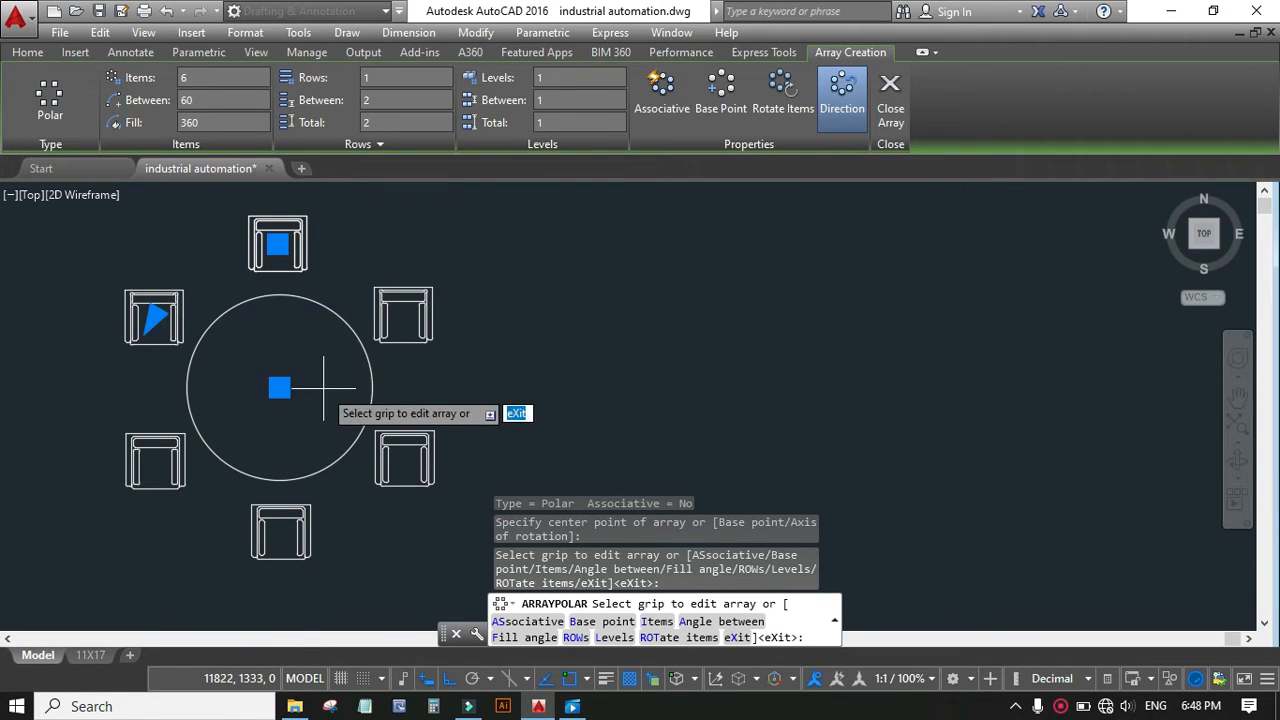
pyautogui.click(779, 105)
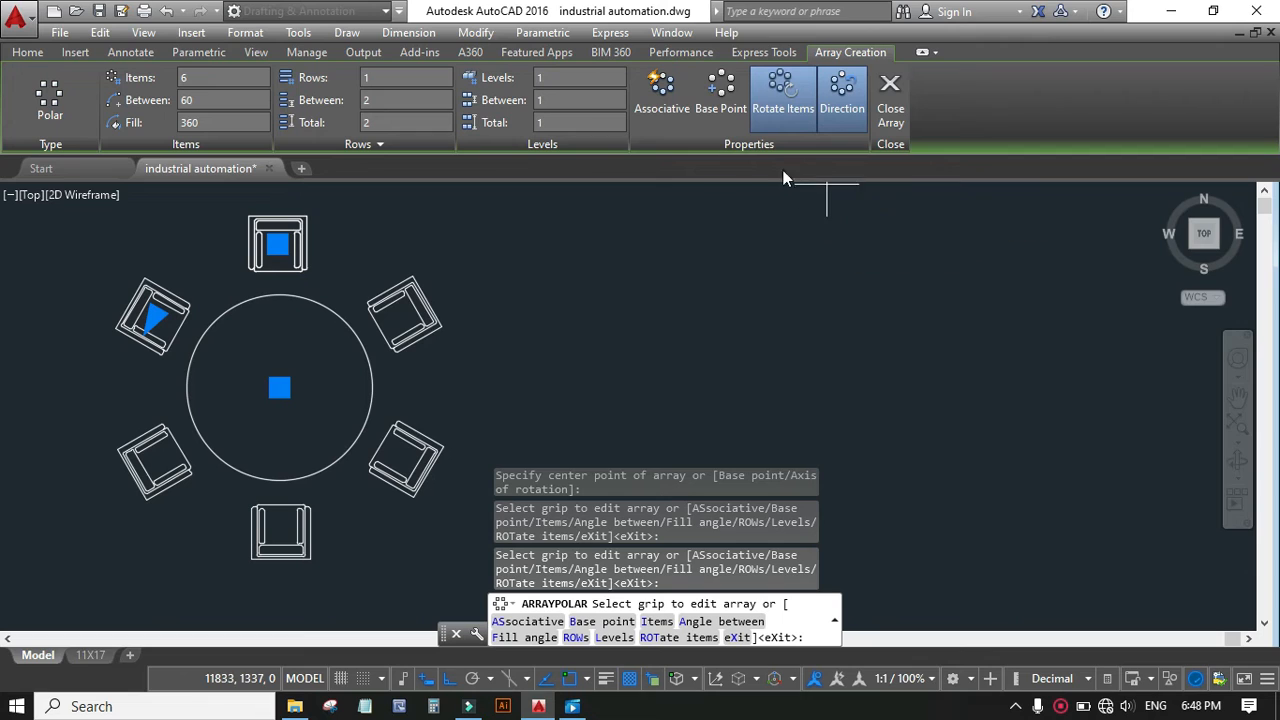
# Try fill angles of 180 and 135 degrees for the chair array, reversing its direction and restoring it
pyautogui.click(208, 120)
pyautogui.write('180')
pyautogui.press('Return')
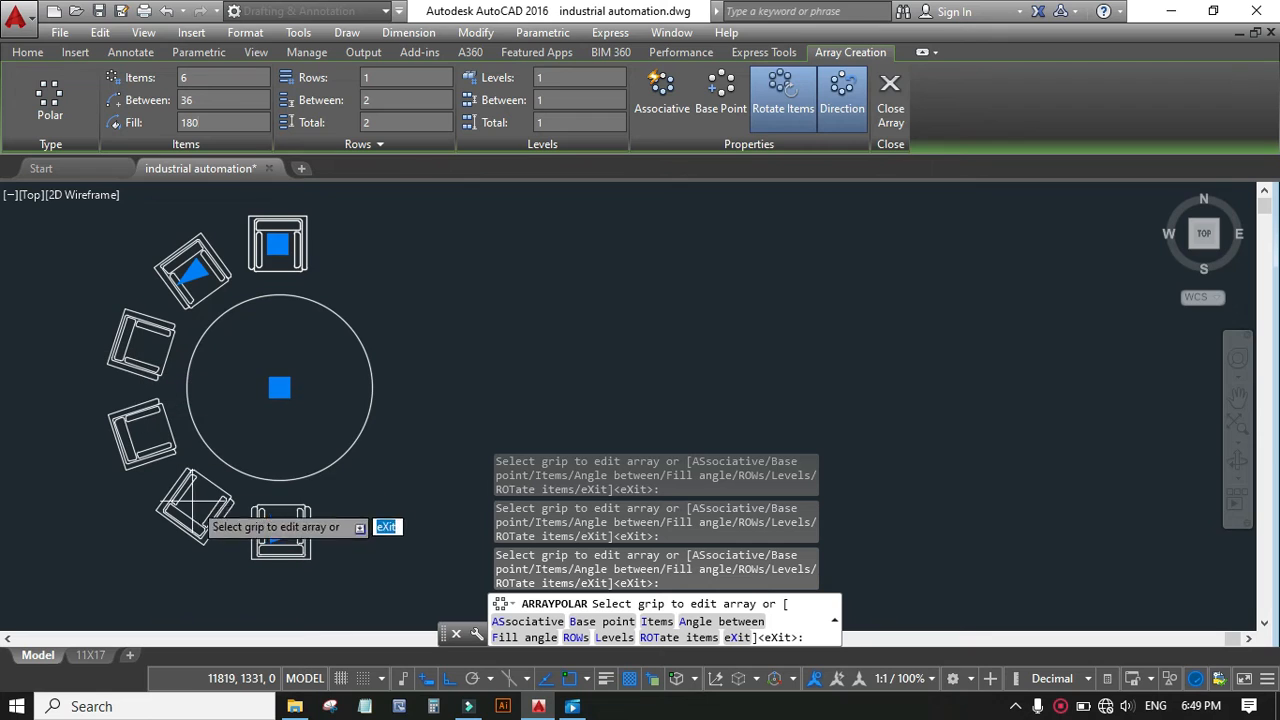
pyautogui.click(845, 100)
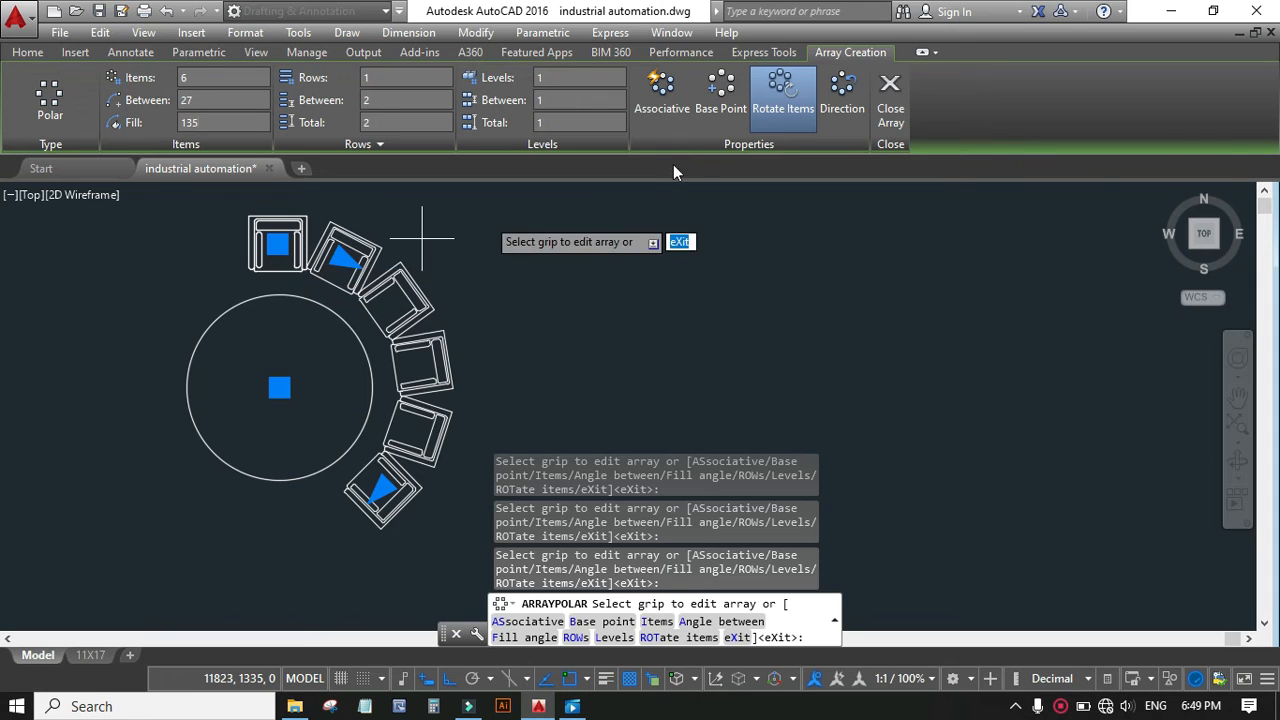
pyautogui.click(840, 108)
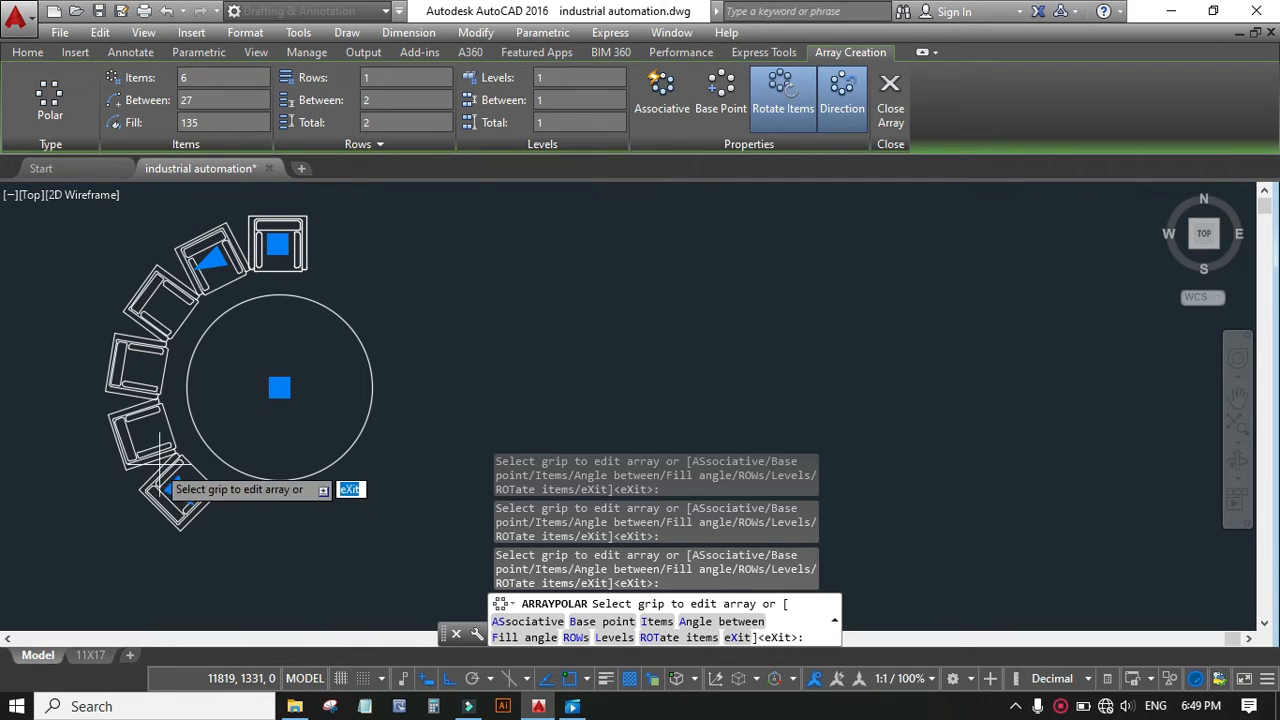
# Set the chair array's fill angle to 360 degrees and close the array
pyautogui.click(210, 121)
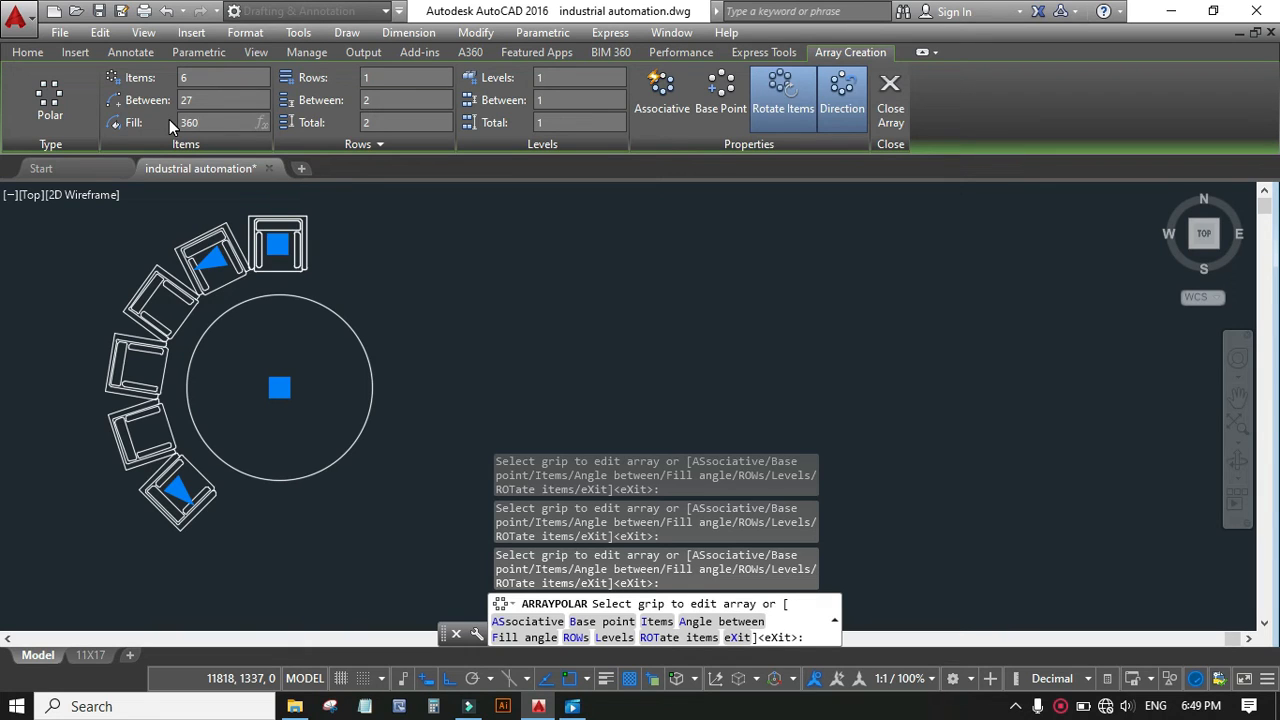
pyautogui.click(207, 84)
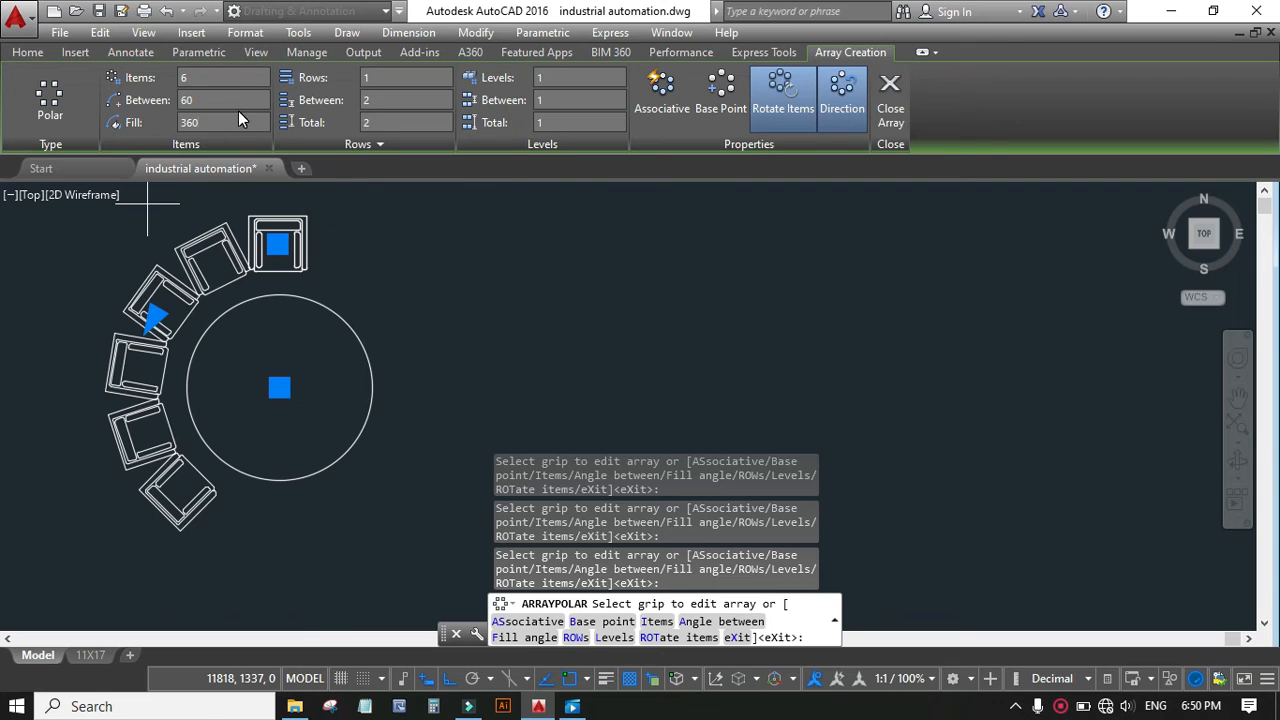
pyautogui.click(234, 100)
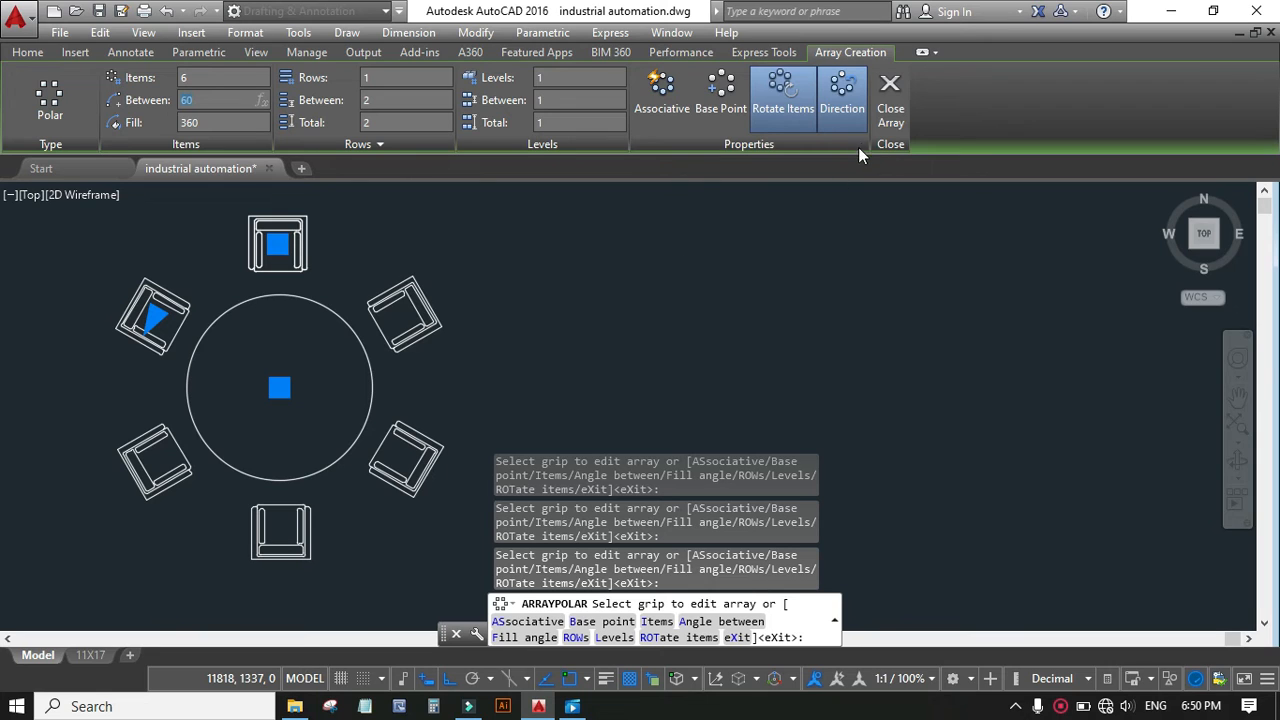
pyautogui.click(890, 98)
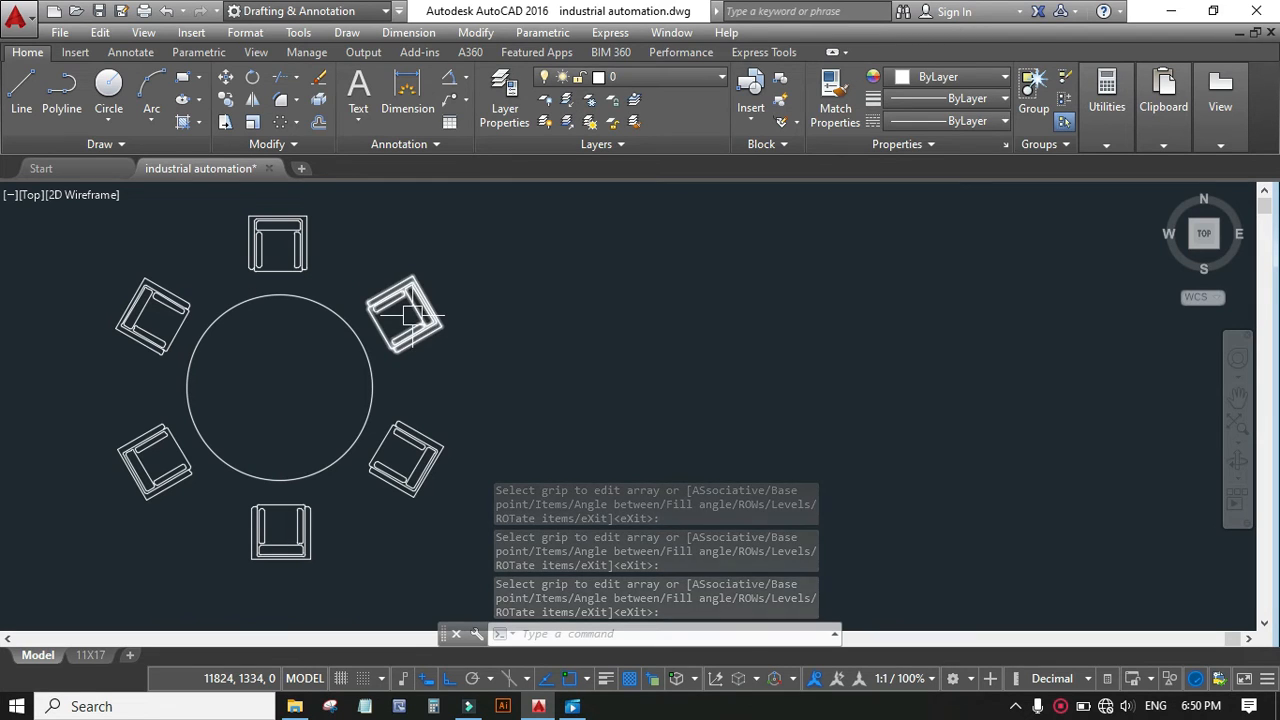
# Select several chairs individually around the table to check that they are independent, and clear the selection
pyautogui.keyDown('ctrl'); pyautogui.click(419, 424); pyautogui.keyUp('ctrl')
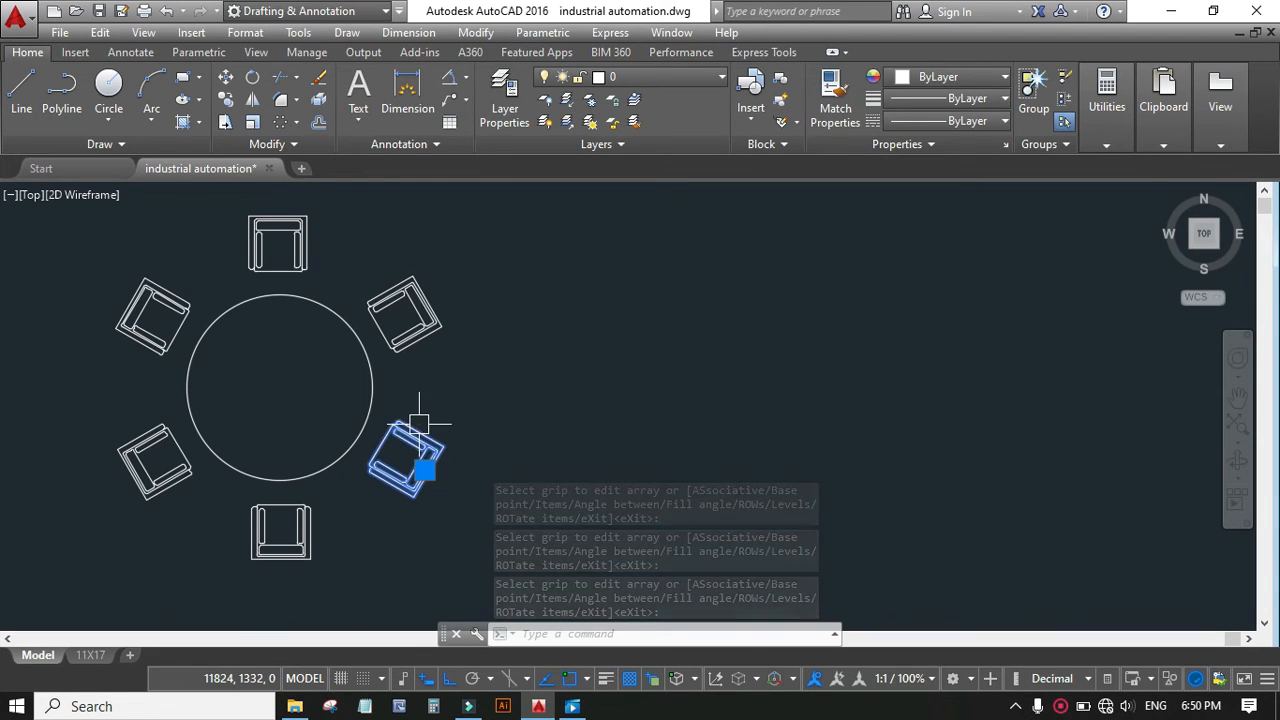
pyautogui.keyDown('ctrl'); pyautogui.click(303, 533); pyautogui.keyUp('ctrl')
pyautogui.keyDown('ctrl'); pyautogui.click(178, 487); pyautogui.keyUp('ctrl')
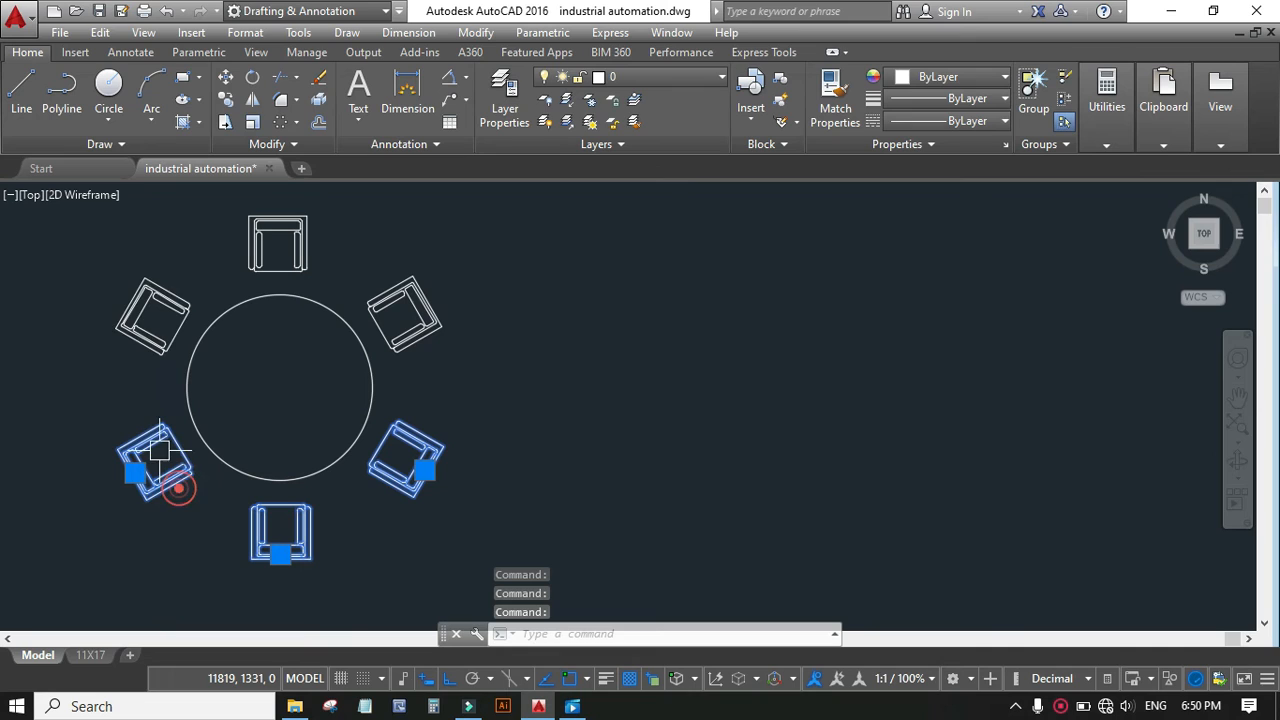
pyautogui.keyDown('ctrl'); pyautogui.click(137, 330); pyautogui.keyUp('ctrl')
pyautogui.press('Escape')
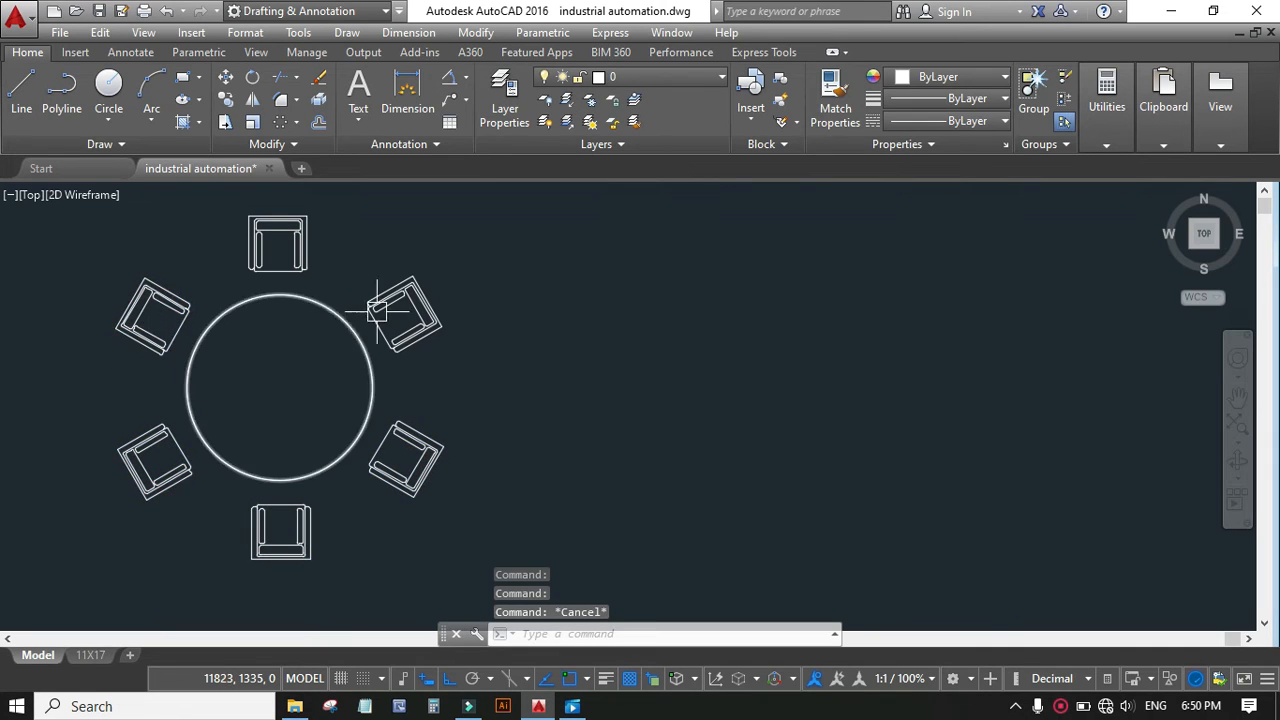
# Select every chair except the one directly above the circle and erase them
pyautogui.click(465, 293)
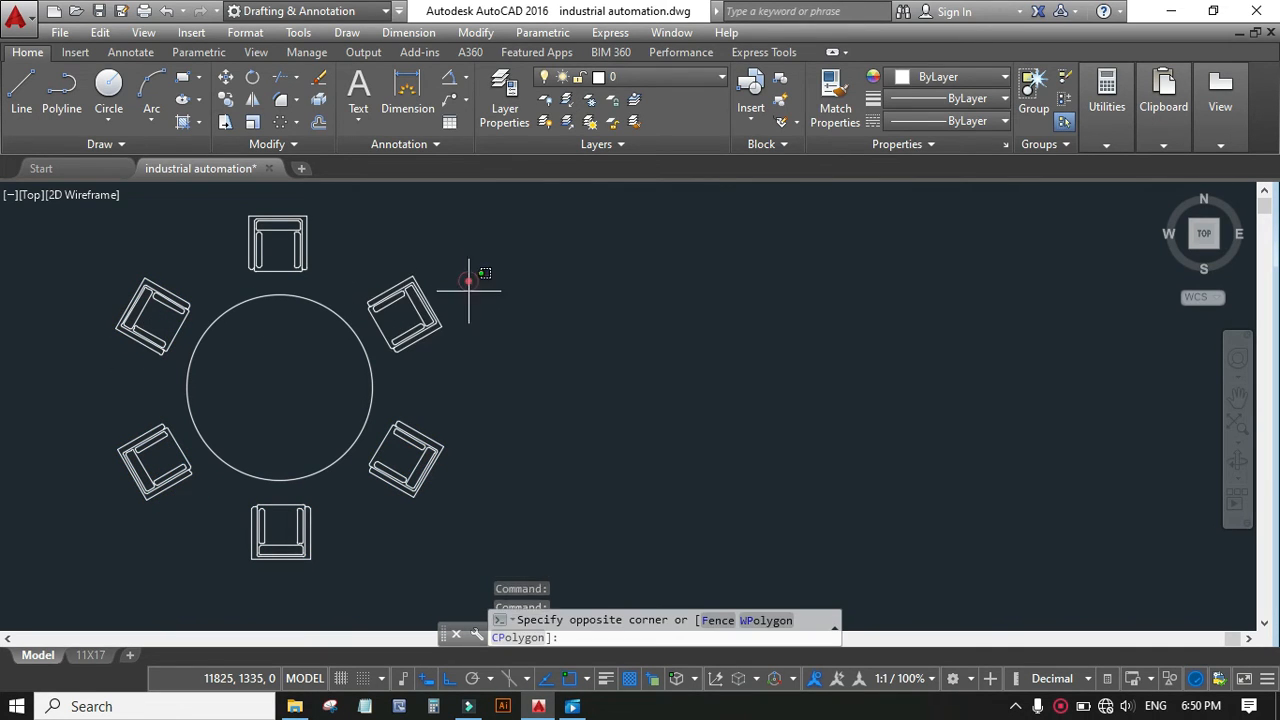
pyautogui.click(420, 480)
pyautogui.click(360, 544)
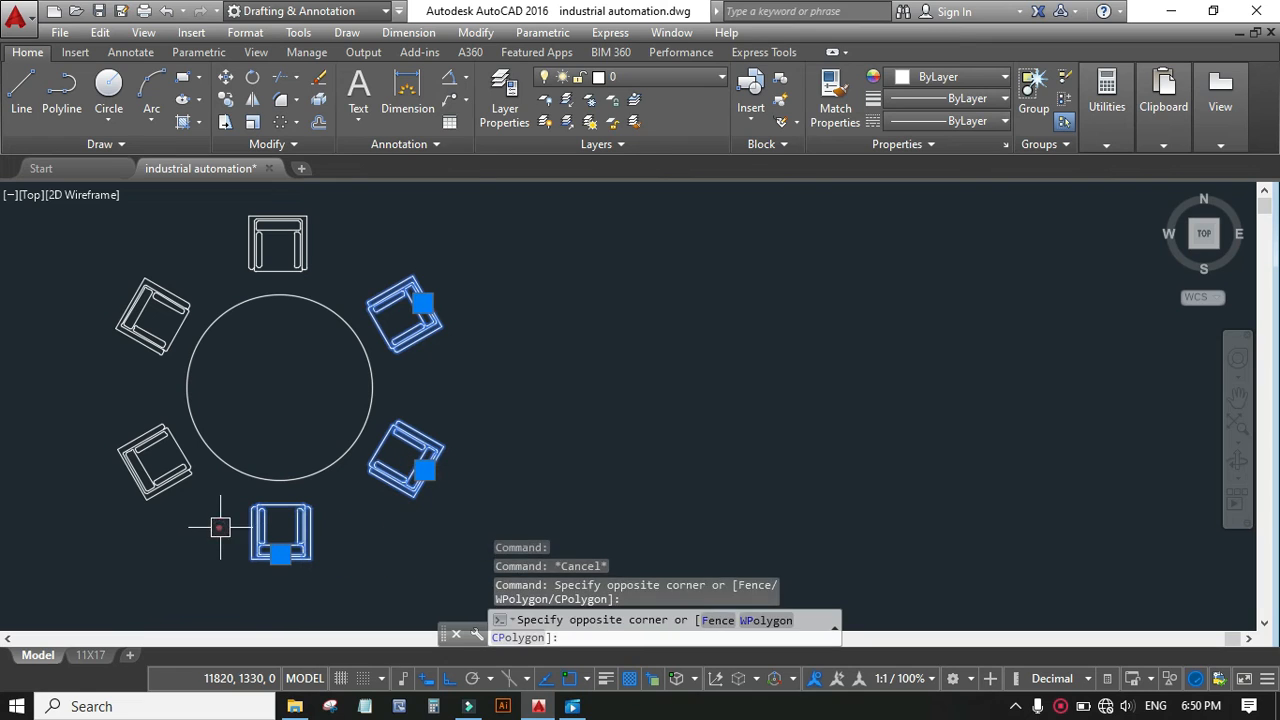
pyautogui.click(177, 486)
pyautogui.click(153, 338)
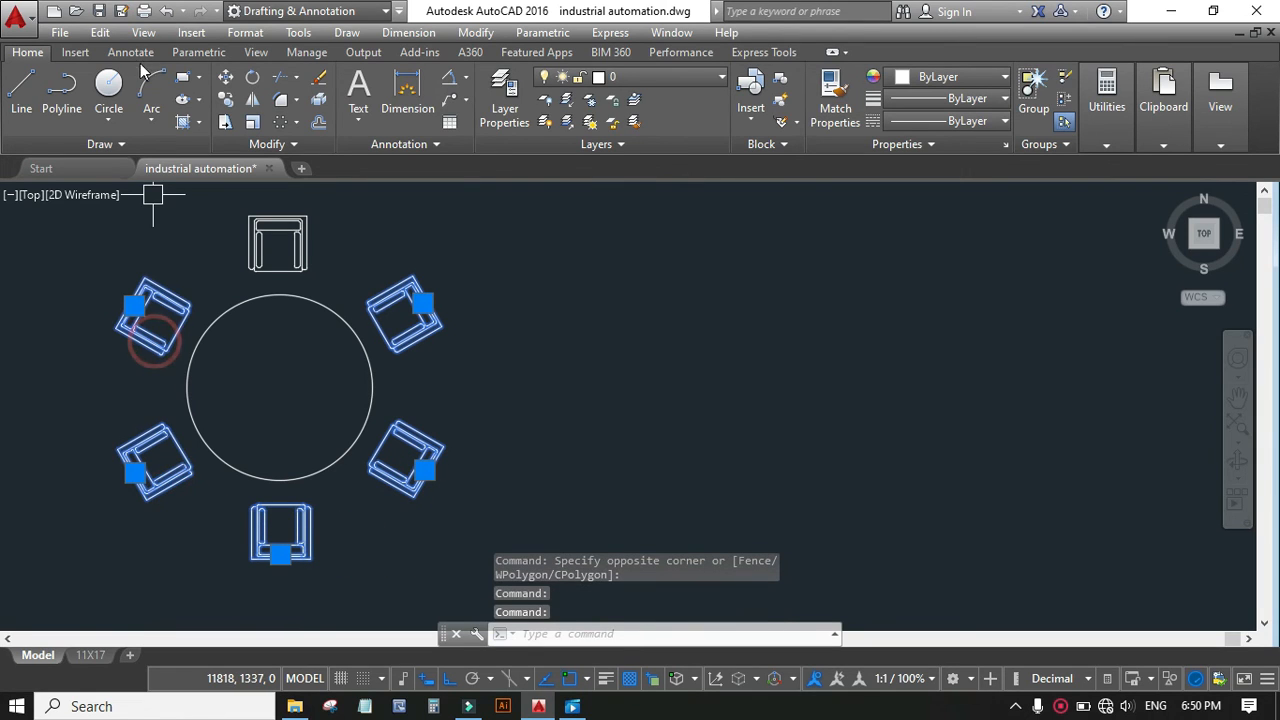
pyautogui.click(319, 79)
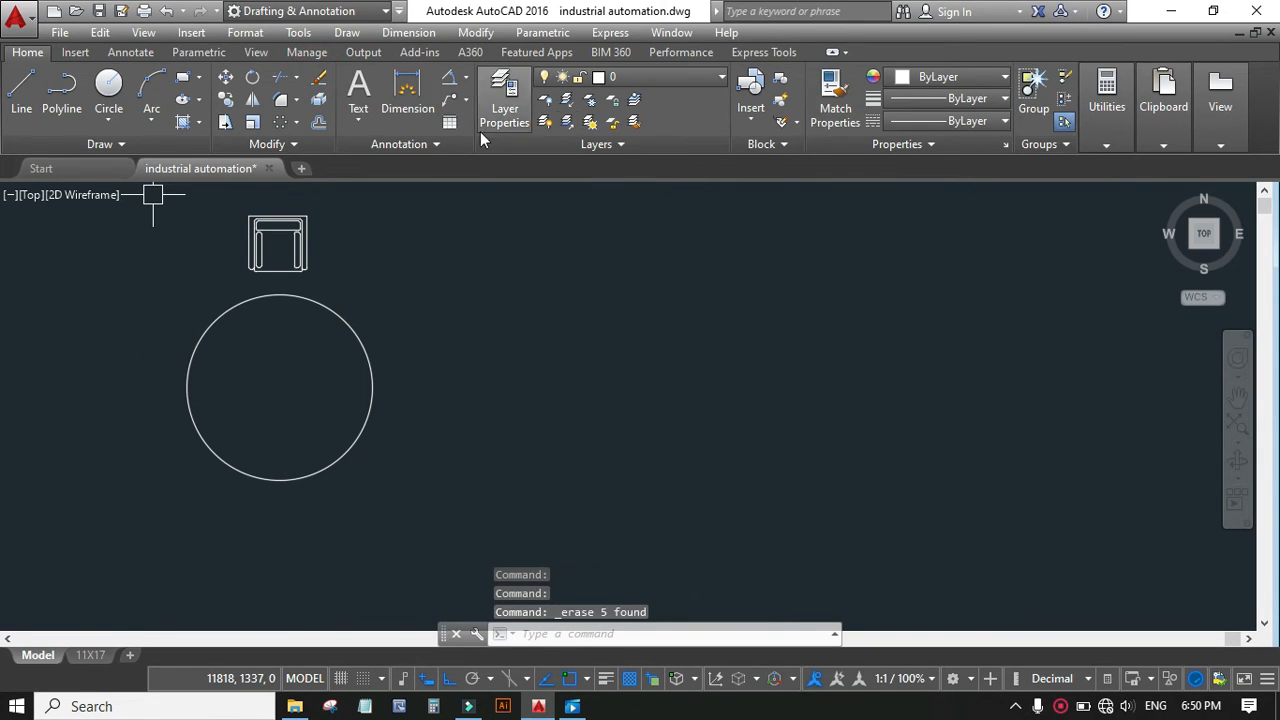
# Polar array the remaining chair around the circle's centre with the Associative option on
pyautogui.click(283, 121)
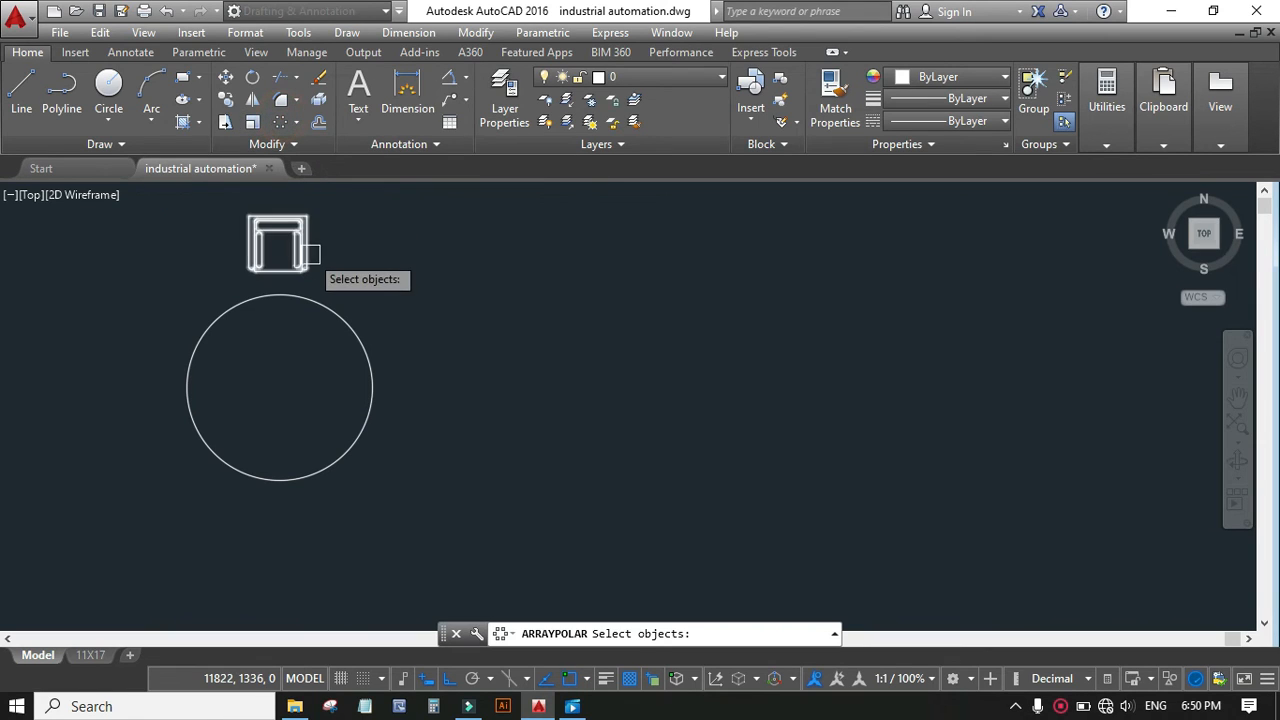
pyautogui.click(300, 258)
pyautogui.press('Return')
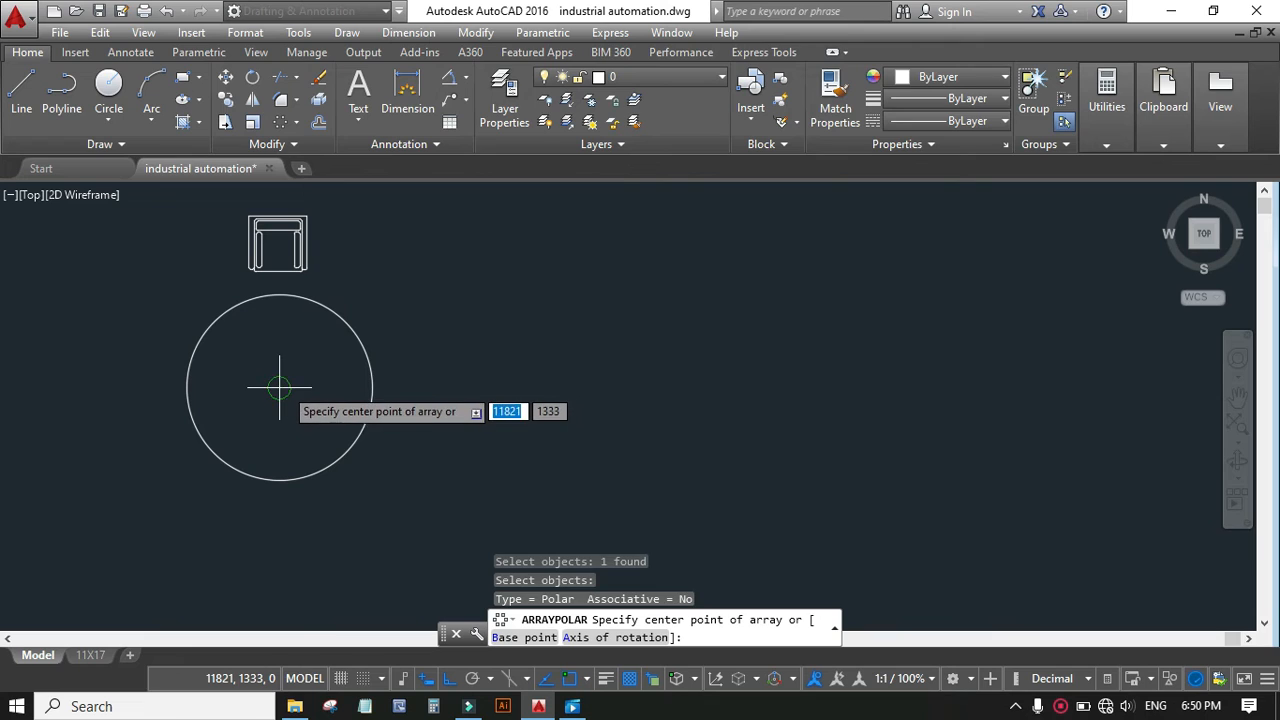
pyautogui.click(279, 387)
pyautogui.click(669, 108)
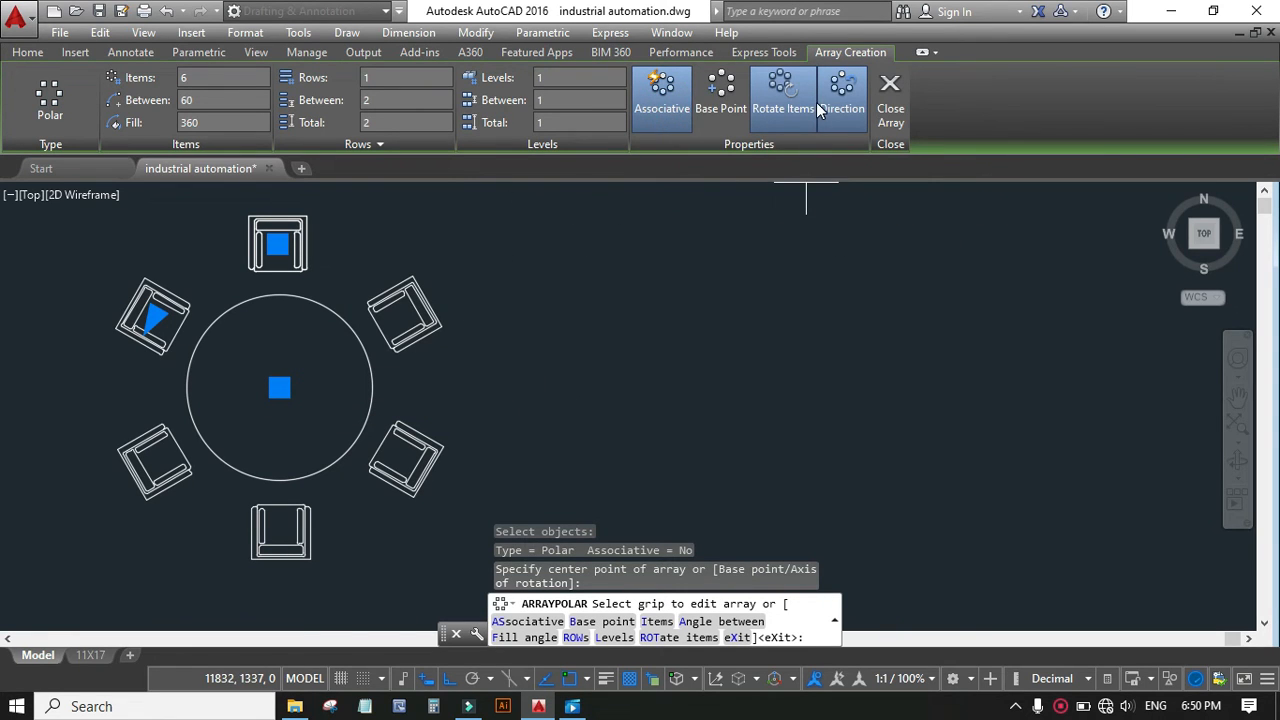
# Finish the associative polar array, select it and open the chair directly above the table for source editing
pyautogui.press('Return')
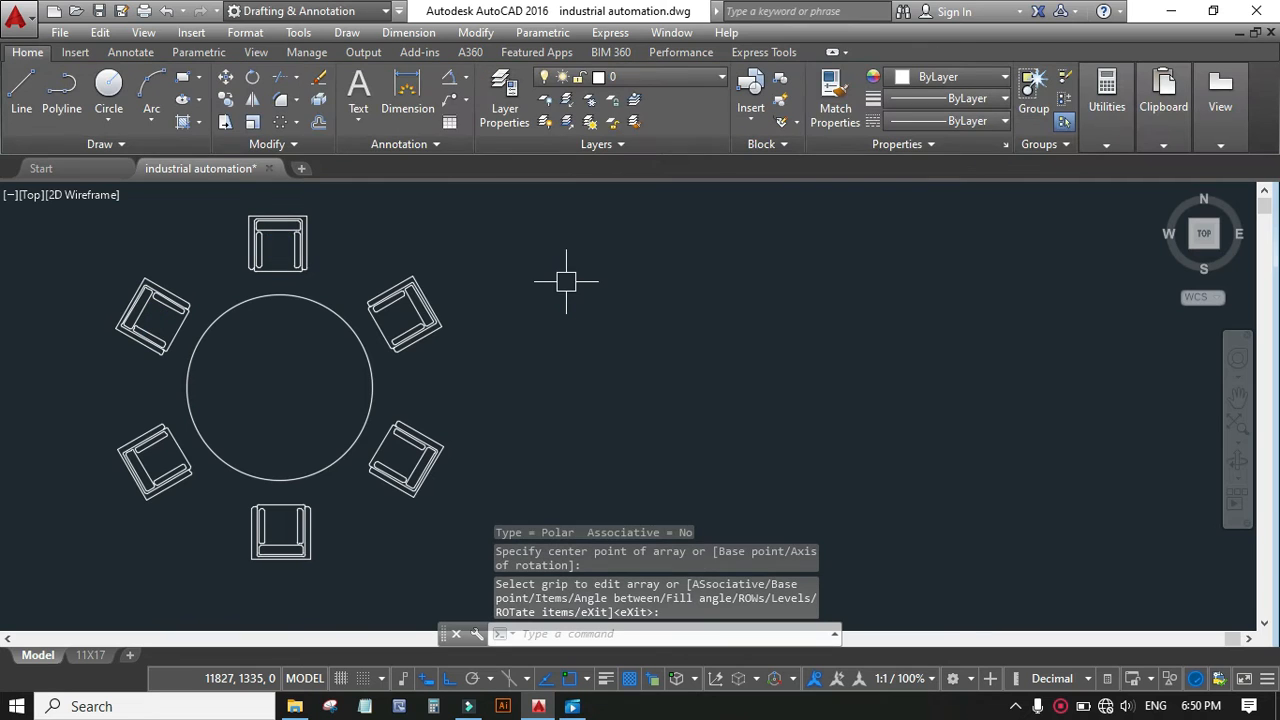
pyautogui.click(429, 288)
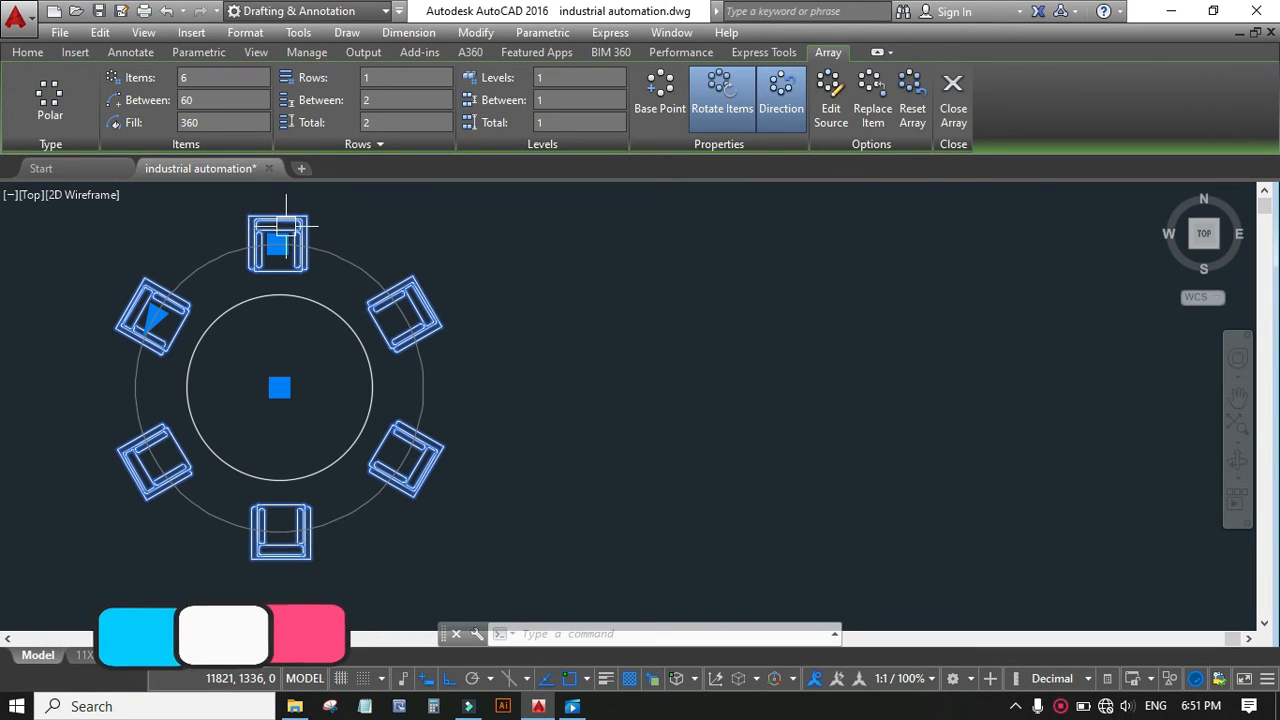
pyautogui.scroll(3, 291, 228)
pyautogui.scroll(-4, 371, 280)
pyautogui.scroll(6, 354, 281)
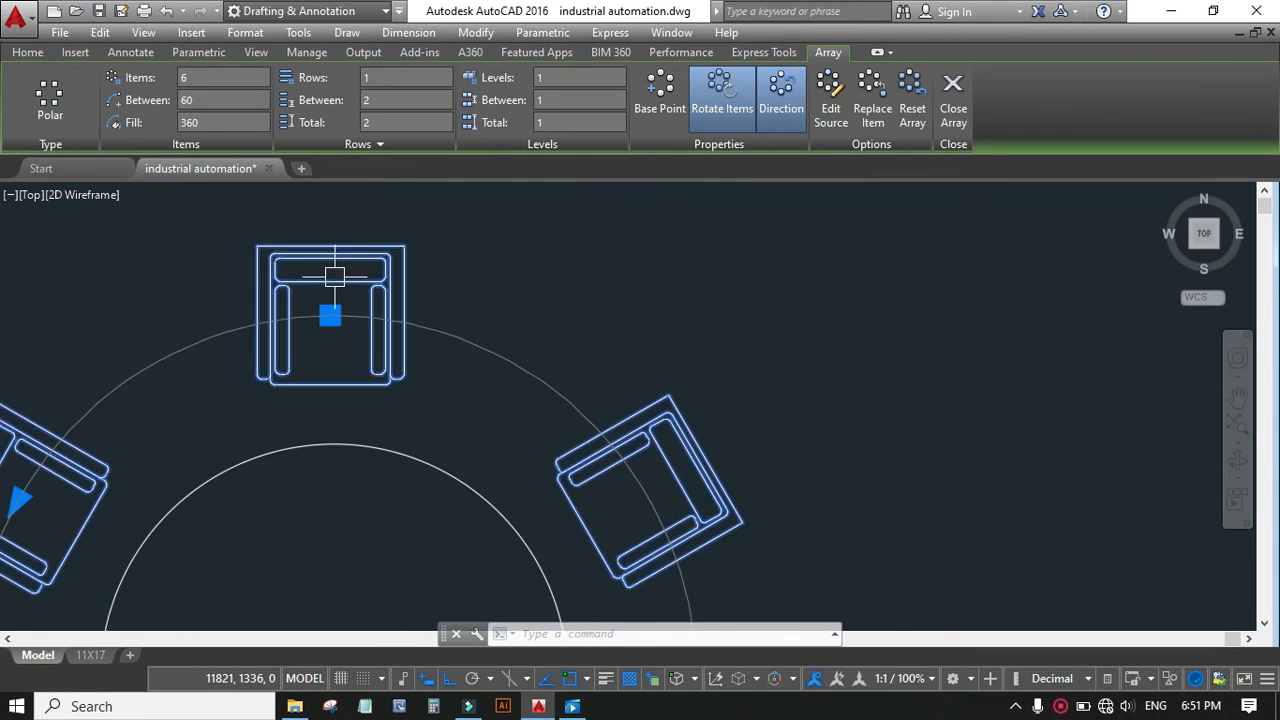
pyautogui.scroll(-2, 368, 321)
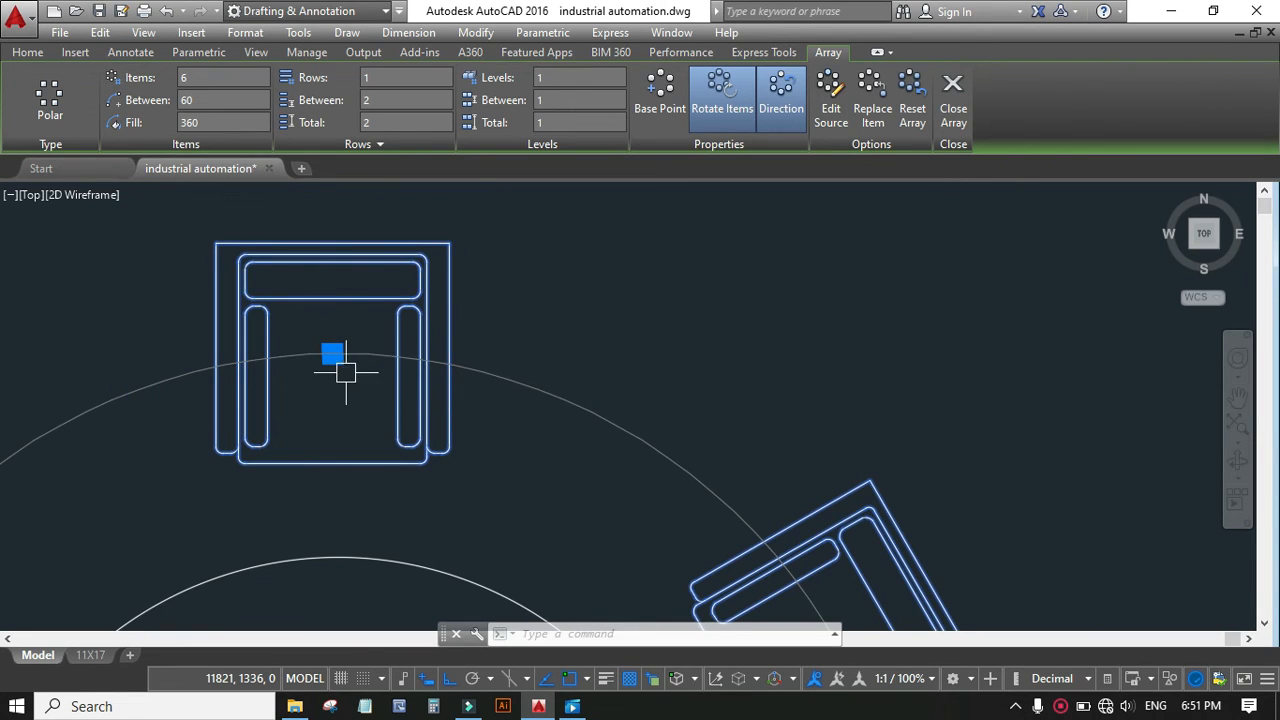
pyautogui.click(829, 115)
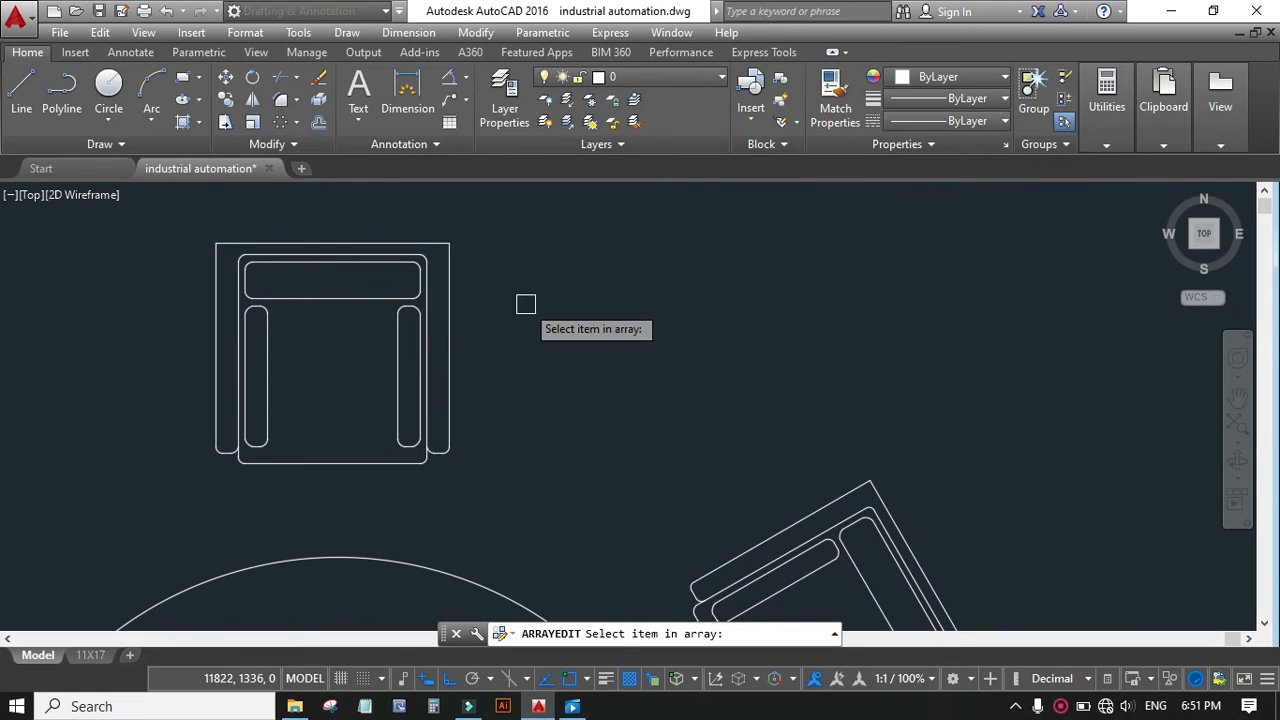
pyautogui.click(426, 347)
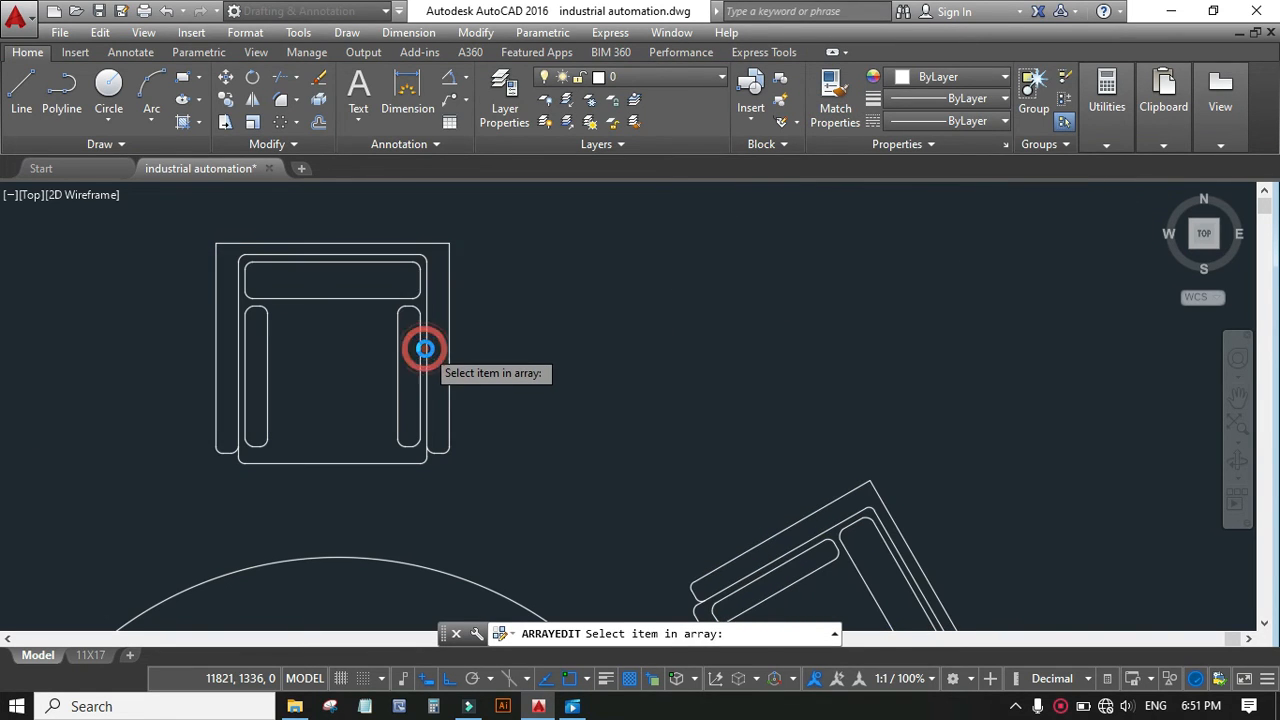
pyautogui.click(722, 379)
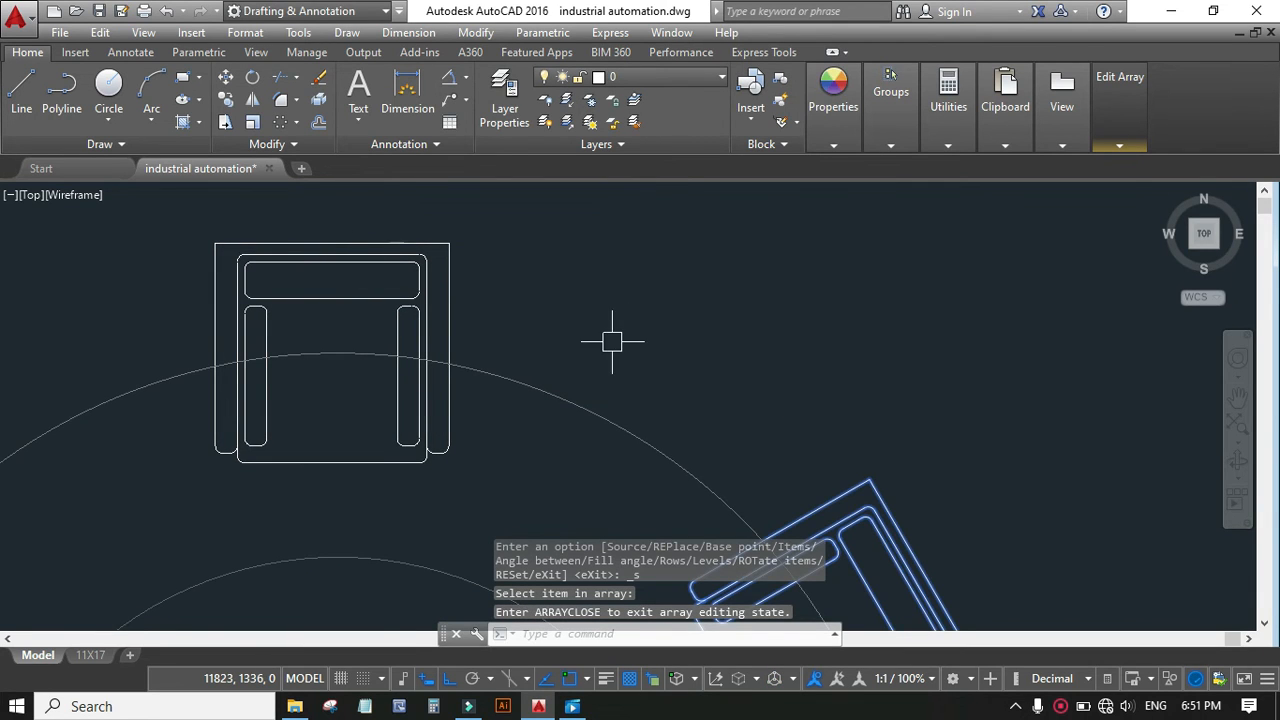
# Draw a circle centred on the midpoint of the source chair backrest's upper edge, with its radius reaching the backrest's lower edge
pyautogui.scroll(-6, 612, 342)
pyautogui.scroll(6, 578, 325)
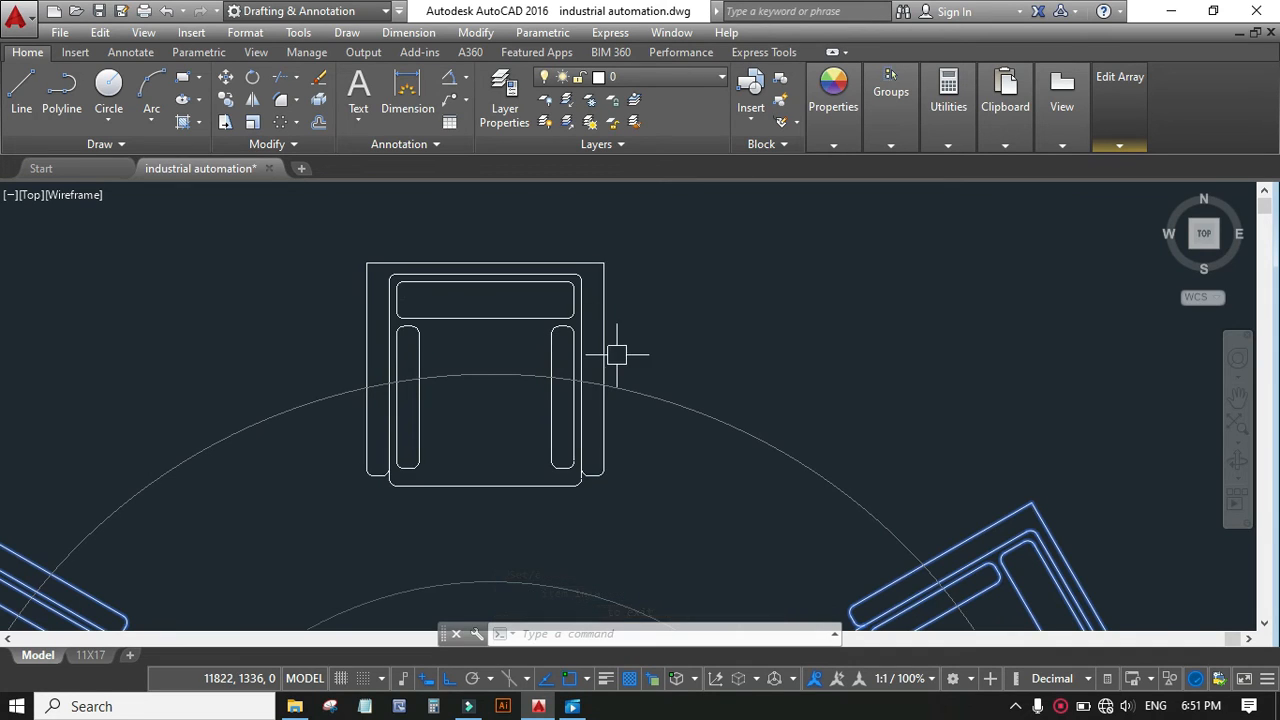
pyautogui.scroll(2, 614, 354)
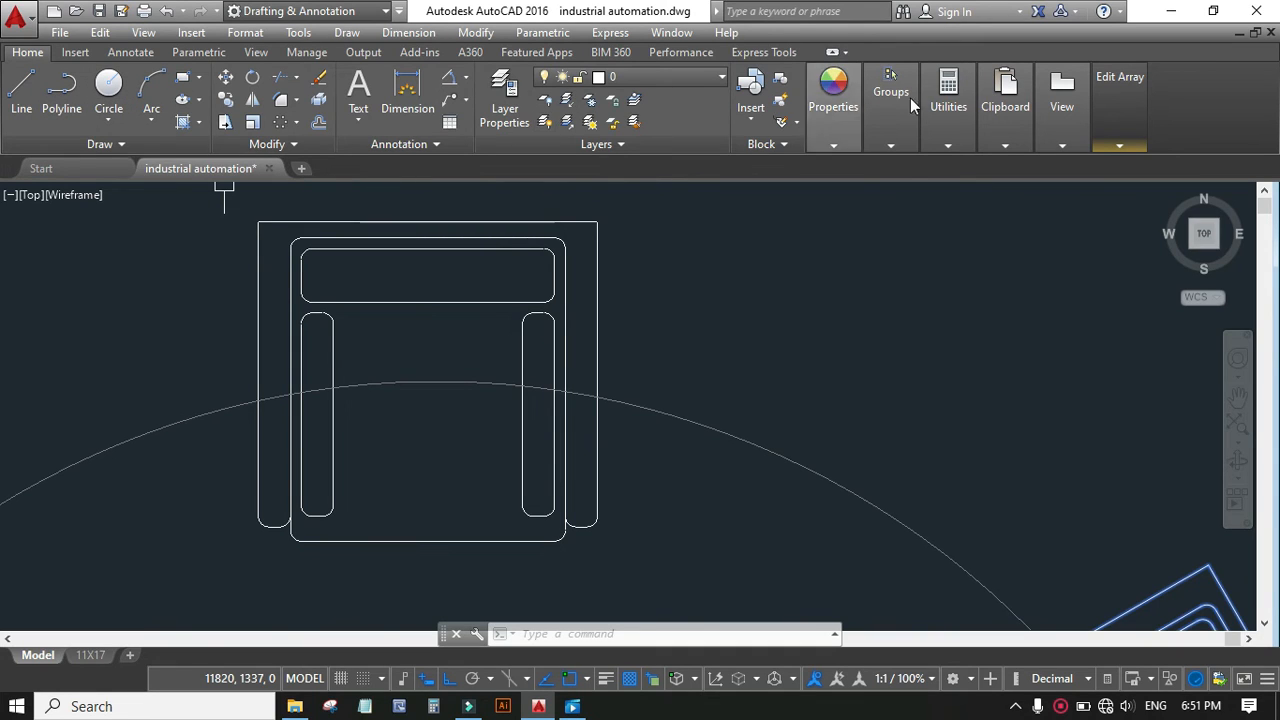
pyautogui.click(948, 100)
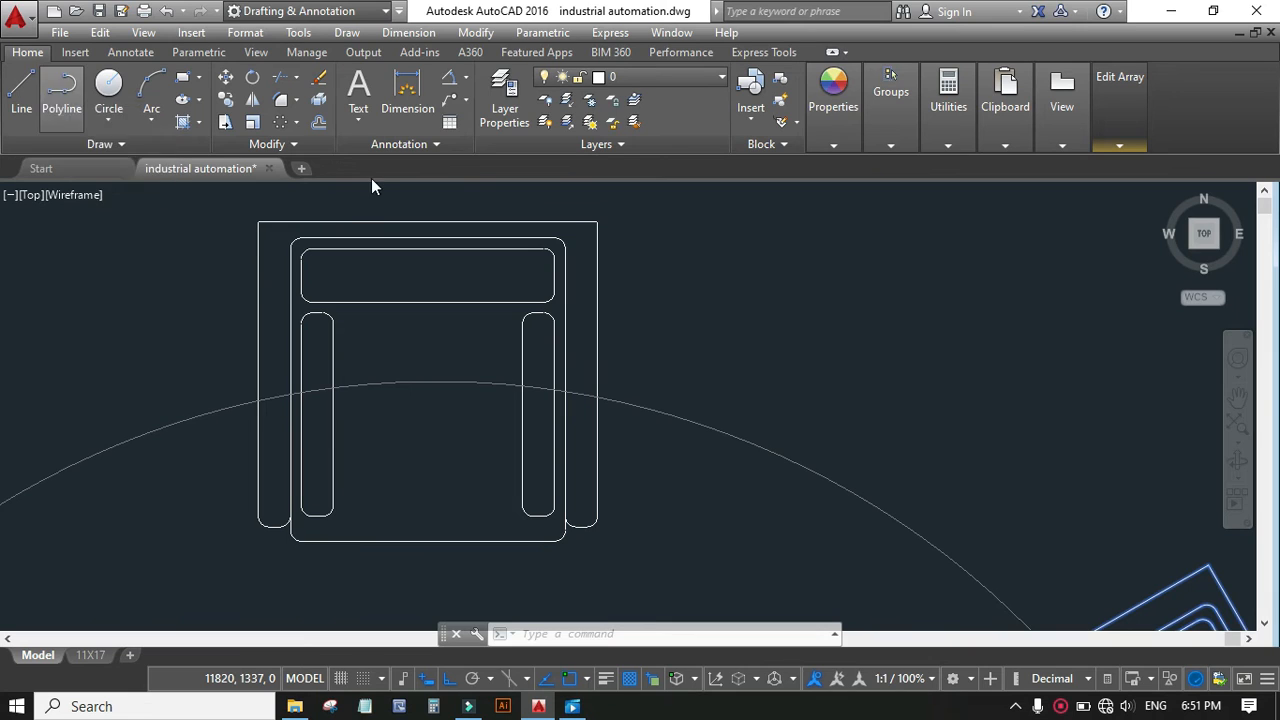
pyautogui.click(108, 86)
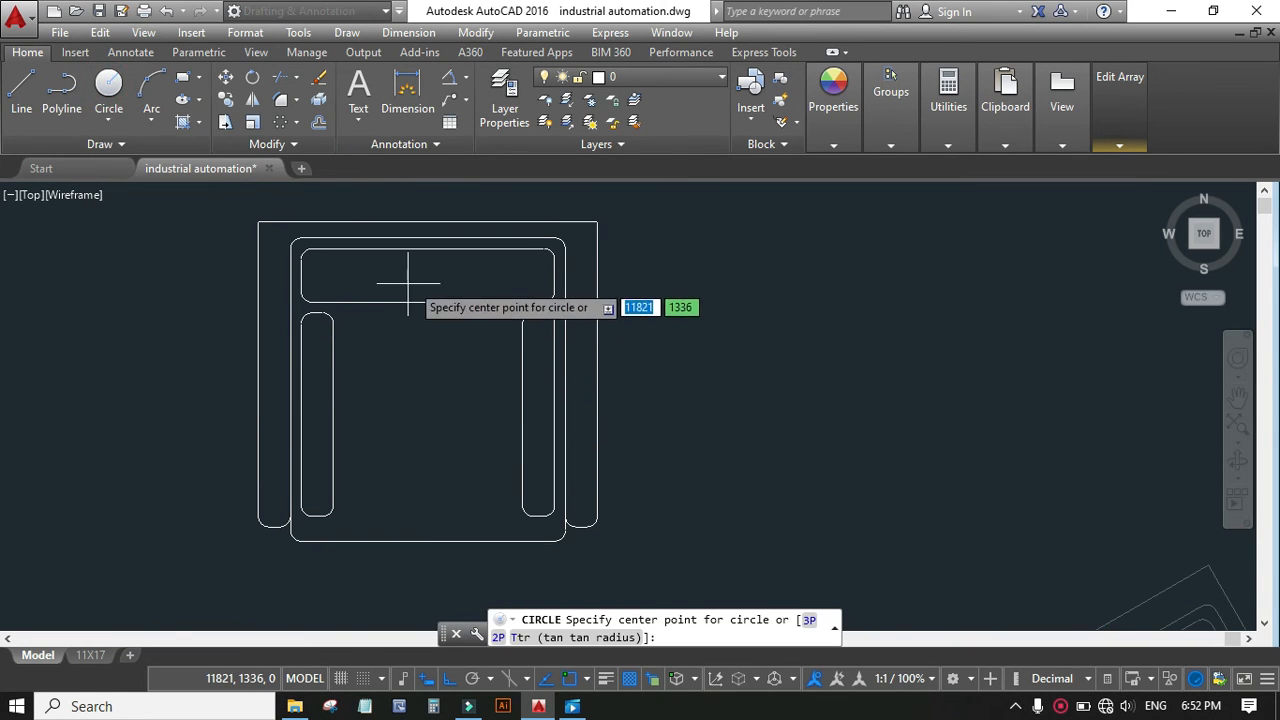
pyautogui.click(428, 251)
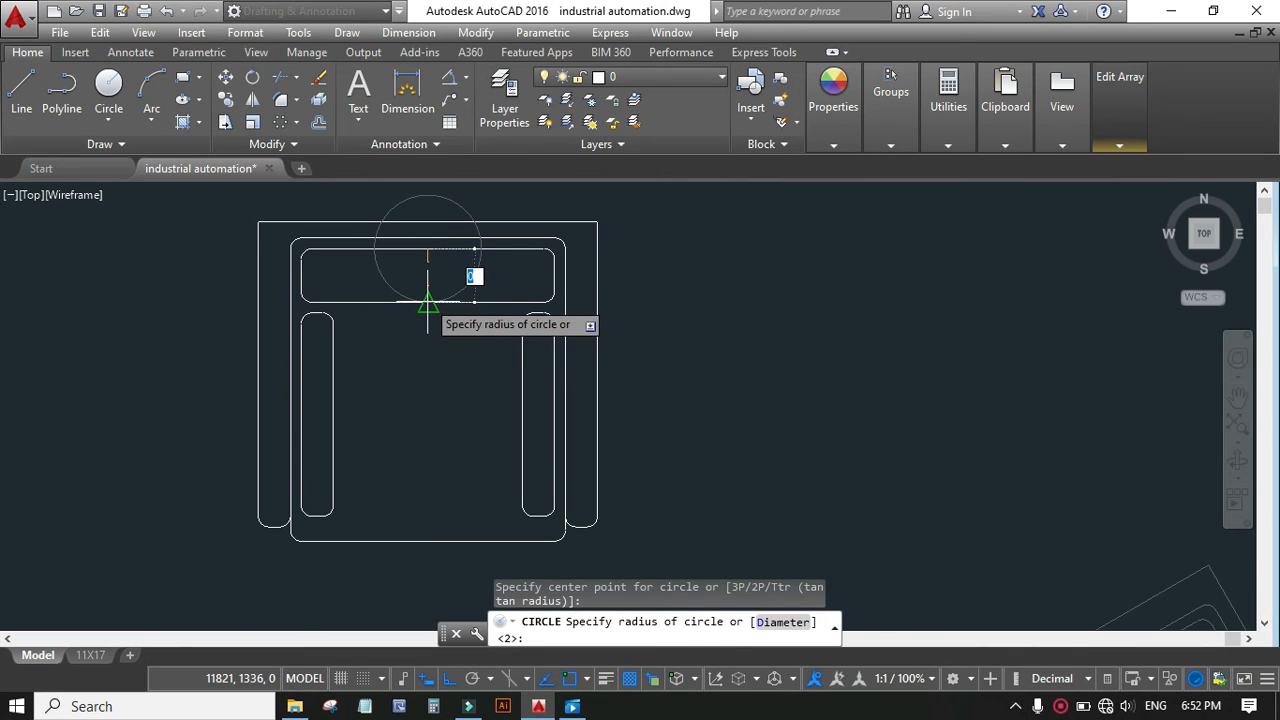
pyautogui.click(432, 300)
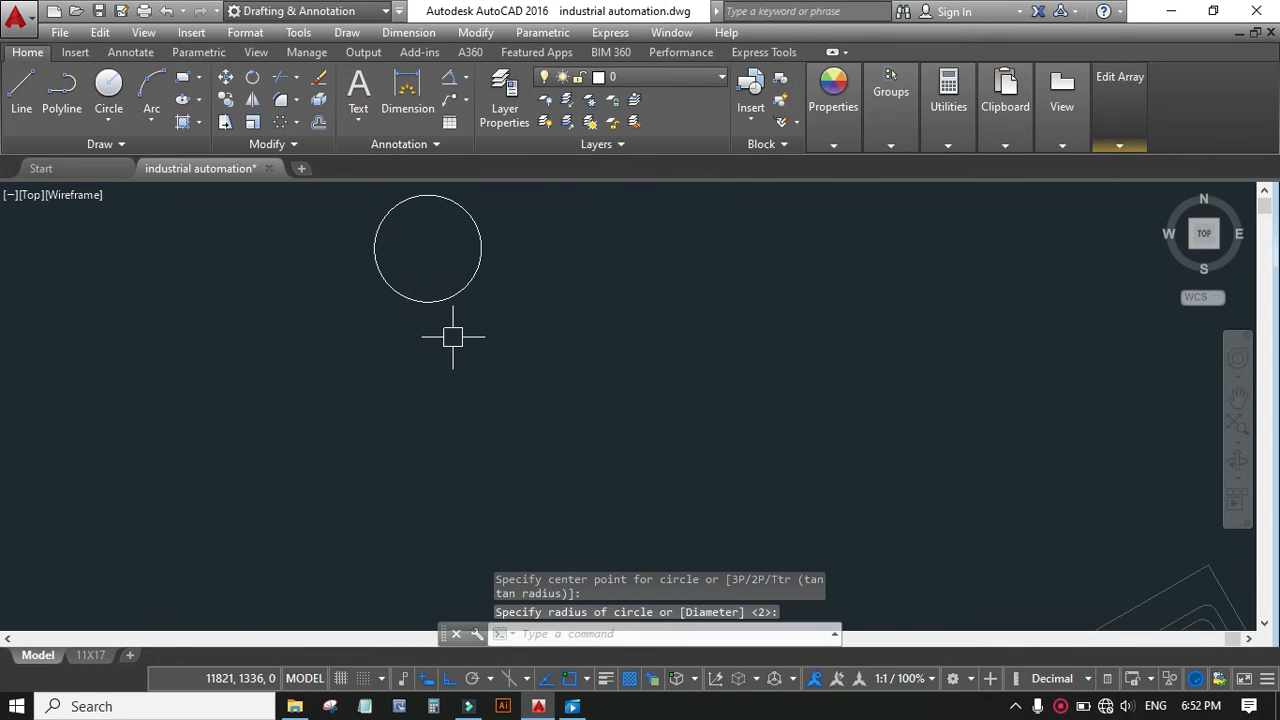
pyautogui.scroll(-3, 435, 340)
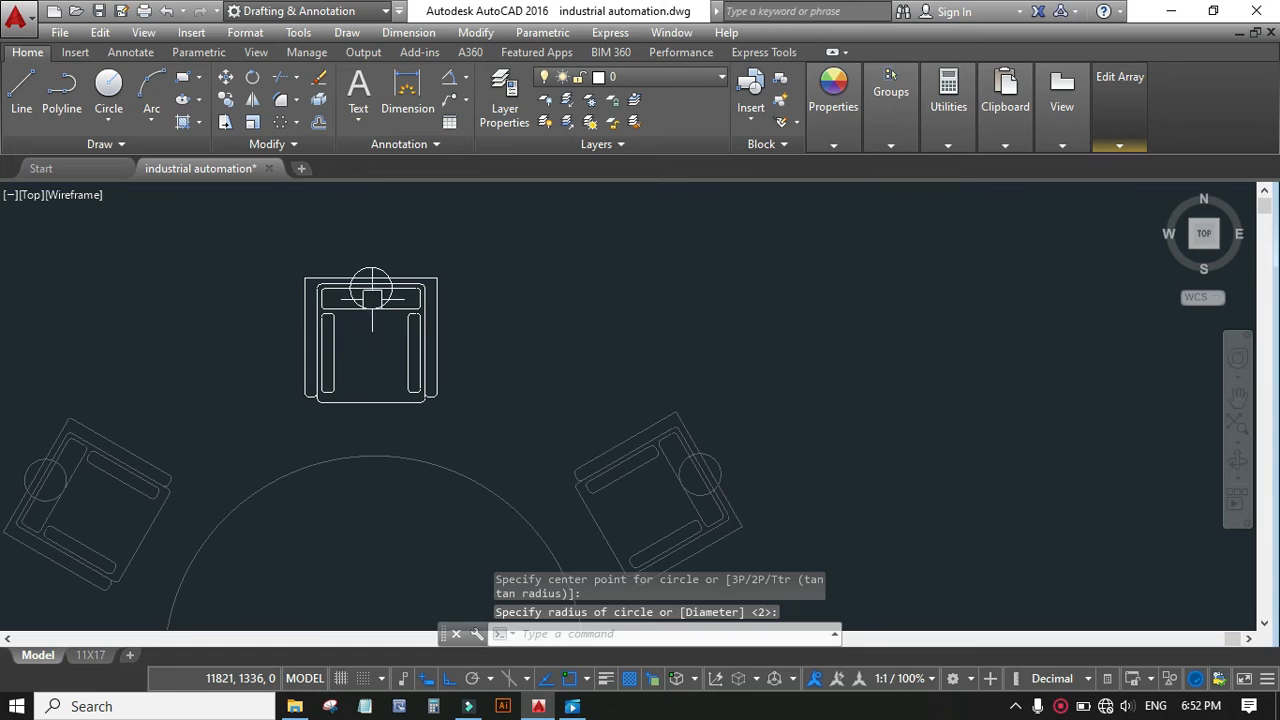
# Move the circle by its centre straight down onto the lower edge of the source chair's backrest
pyautogui.scroll(3, 371, 293)
pyautogui.click(412, 295)
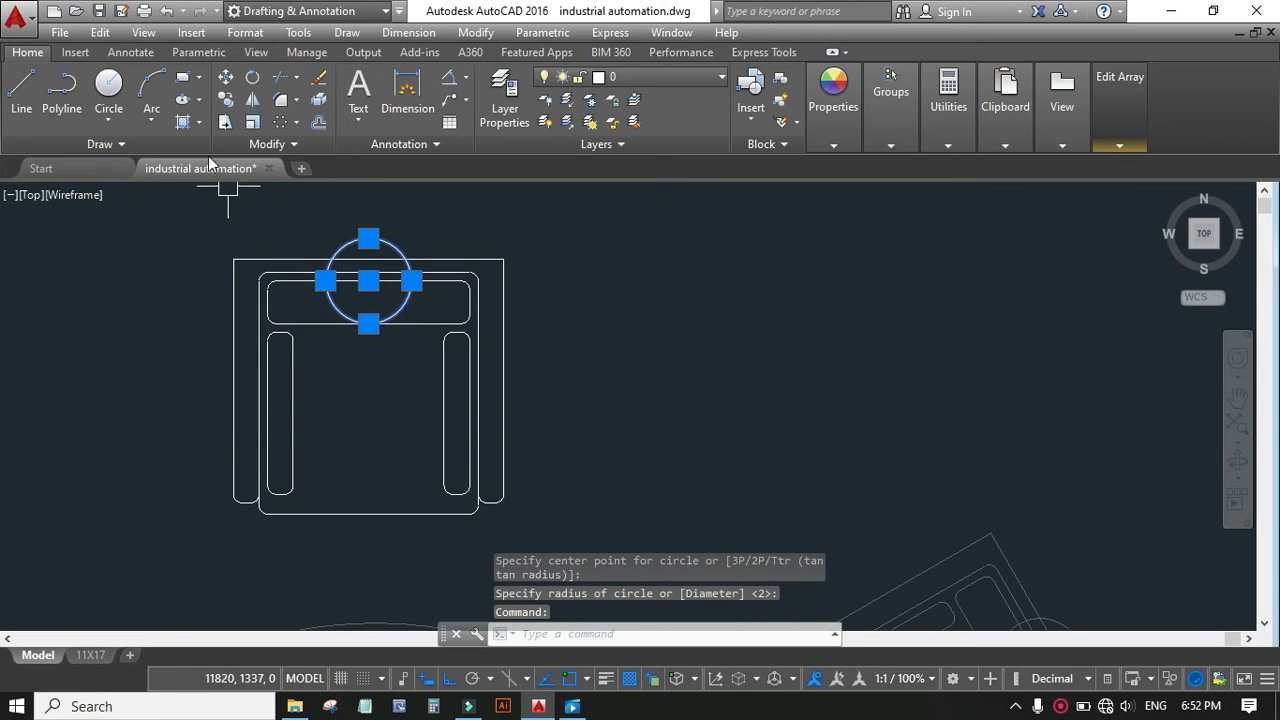
pyautogui.click(368, 281)
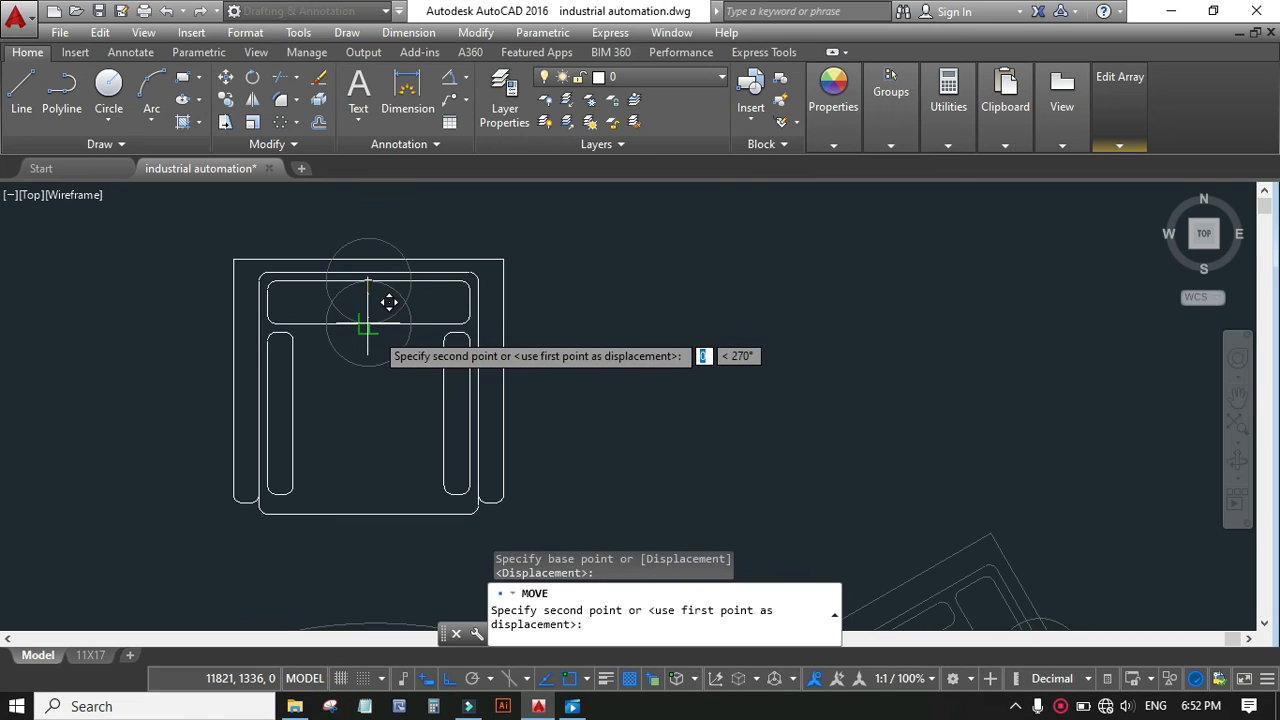
pyautogui.click(375, 328)
pyautogui.click(375, 328)
pyautogui.scroll(-2, 368, 285)
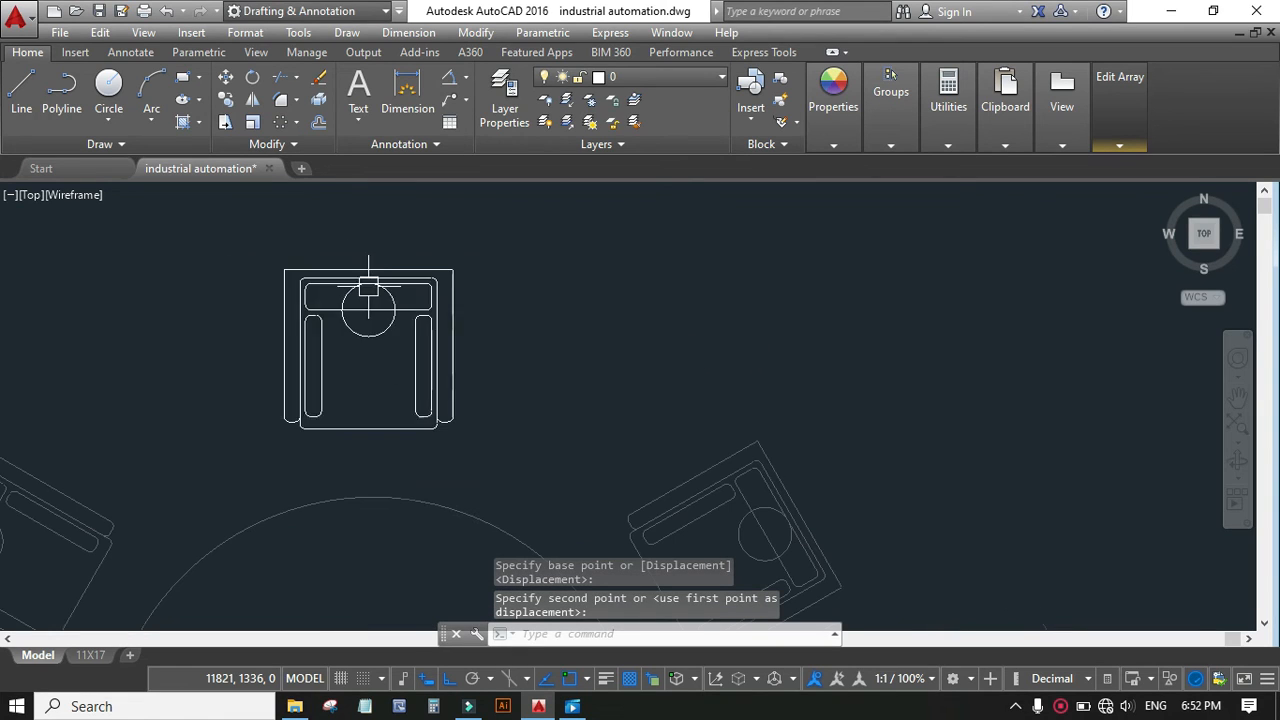
# Draw a larger circle on the seat, centred on the small circle's lowest point, with a radius matching the small circle's diameter
pyautogui.click(108, 88)
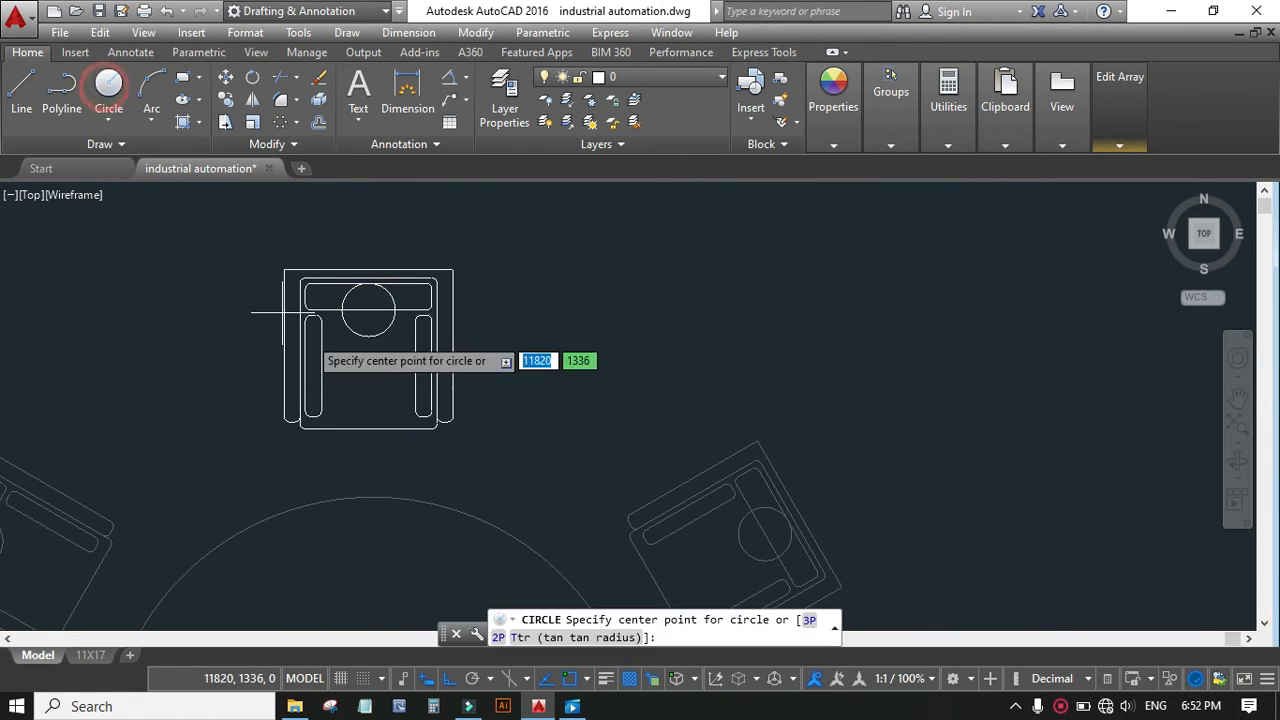
pyautogui.click(368, 337)
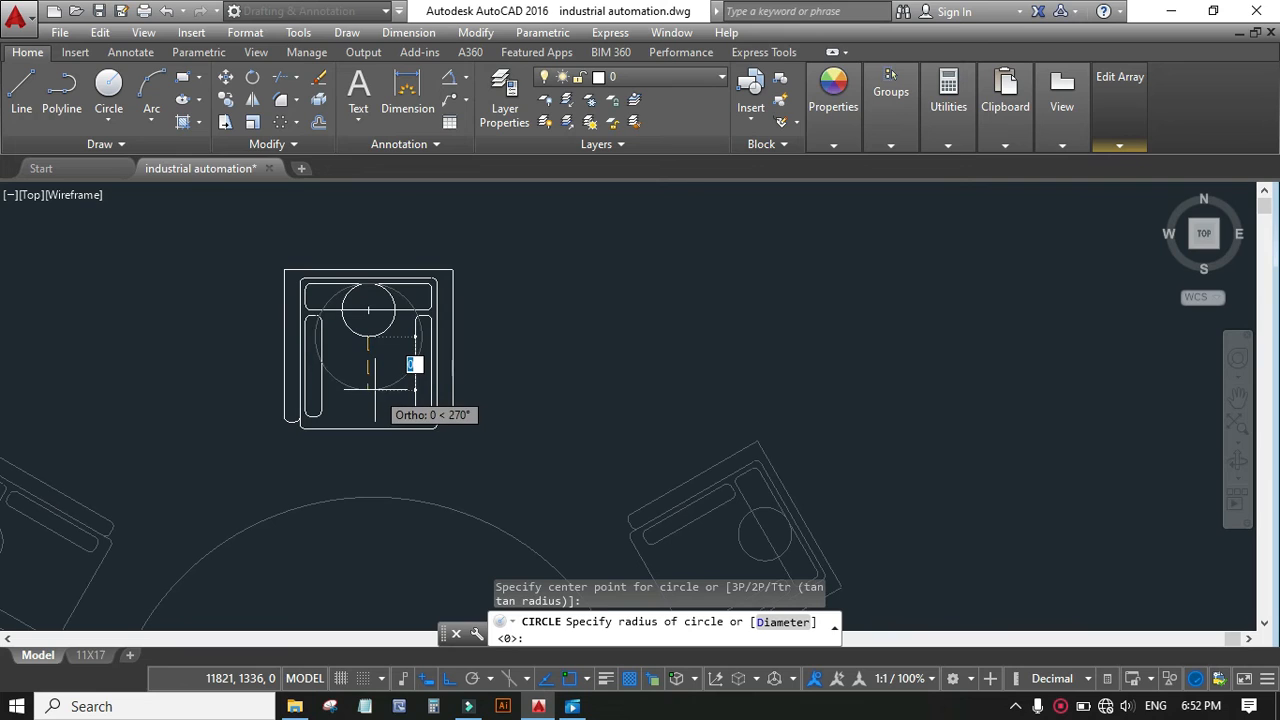
pyautogui.click(372, 390)
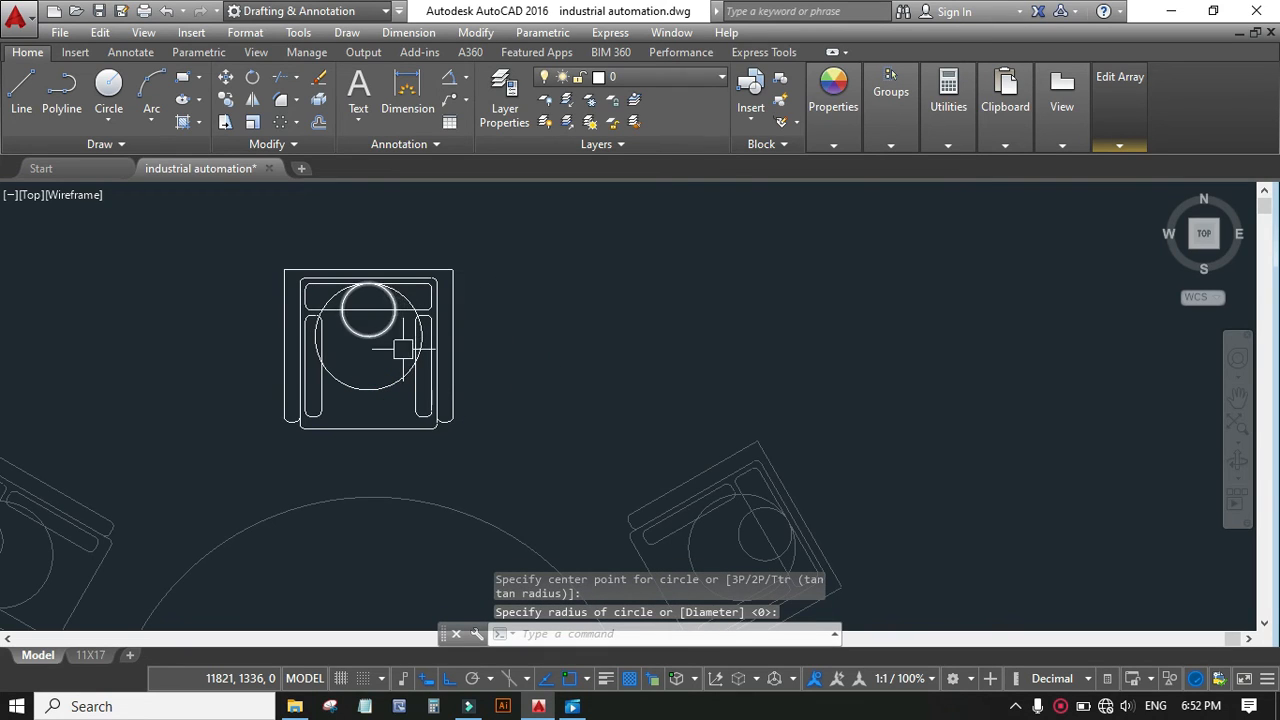
pyautogui.scroll(-2, 225, 288)
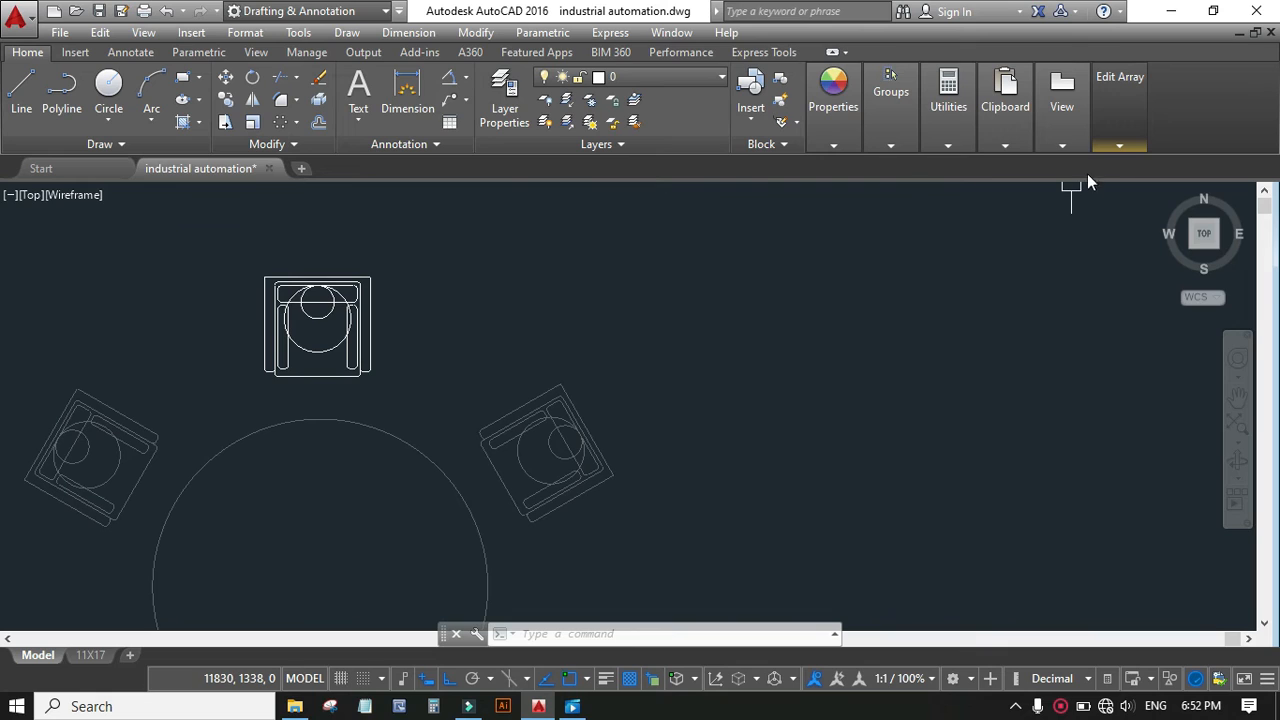
# Save the changes to the array's source chair, exit the array editing state and inspect the chairs around the table
pyautogui.click(1117, 148)
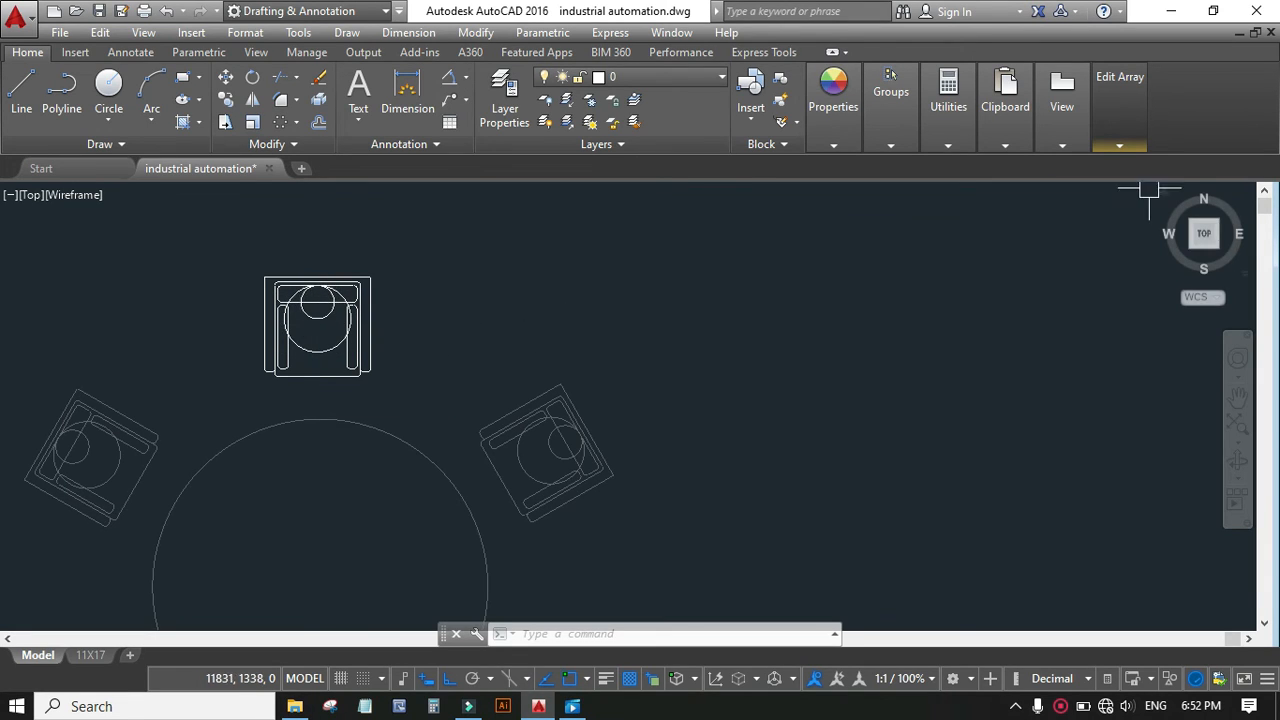
pyautogui.click(1121, 147)
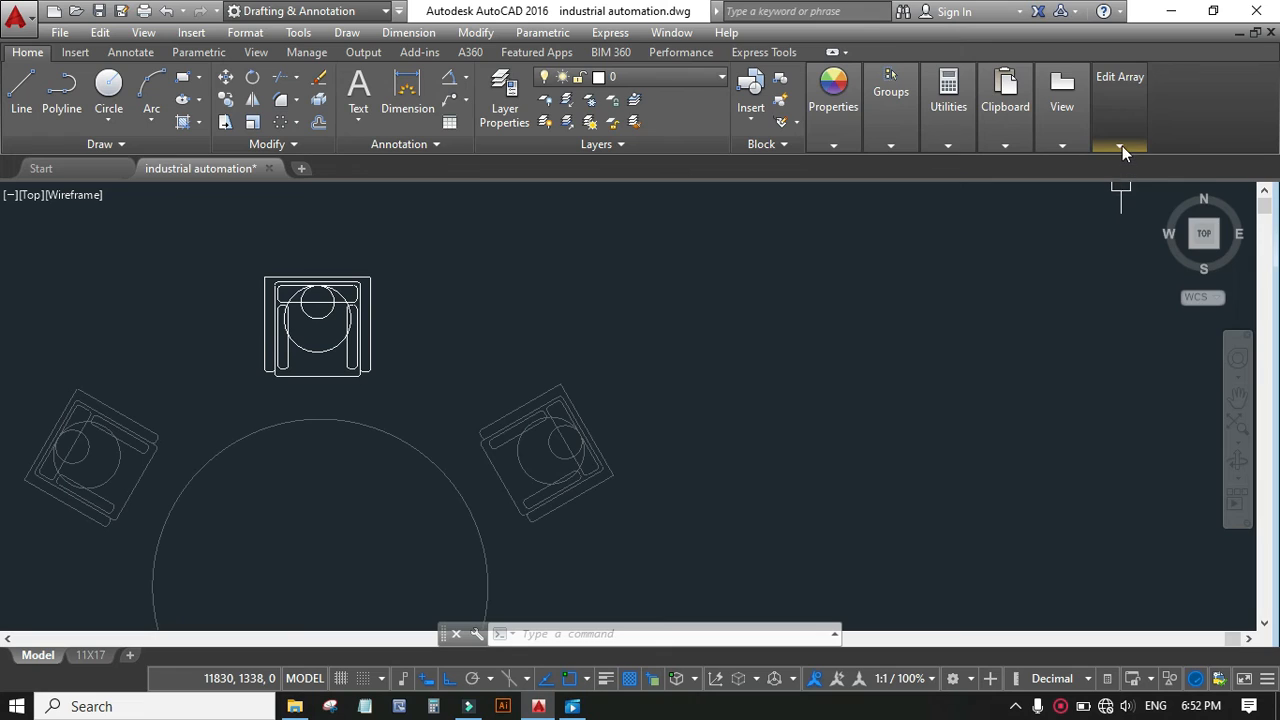
pyautogui.click(1120, 147)
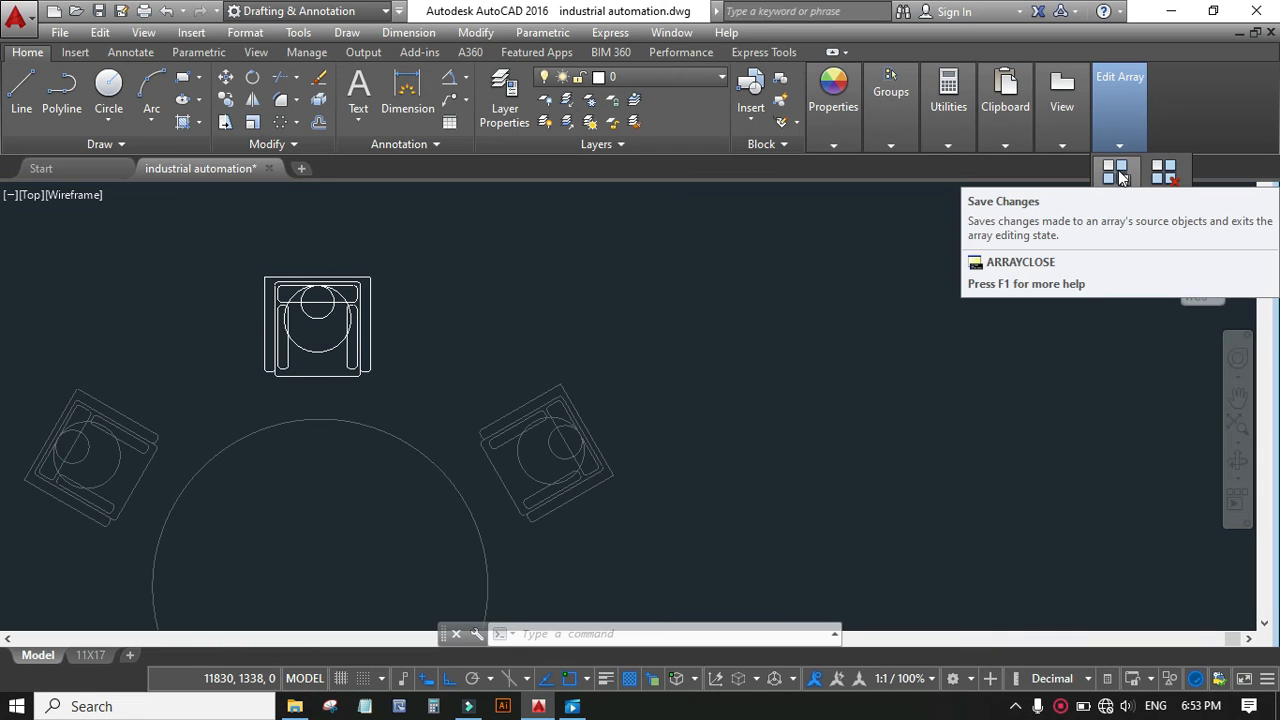
pyautogui.click(1117, 174)
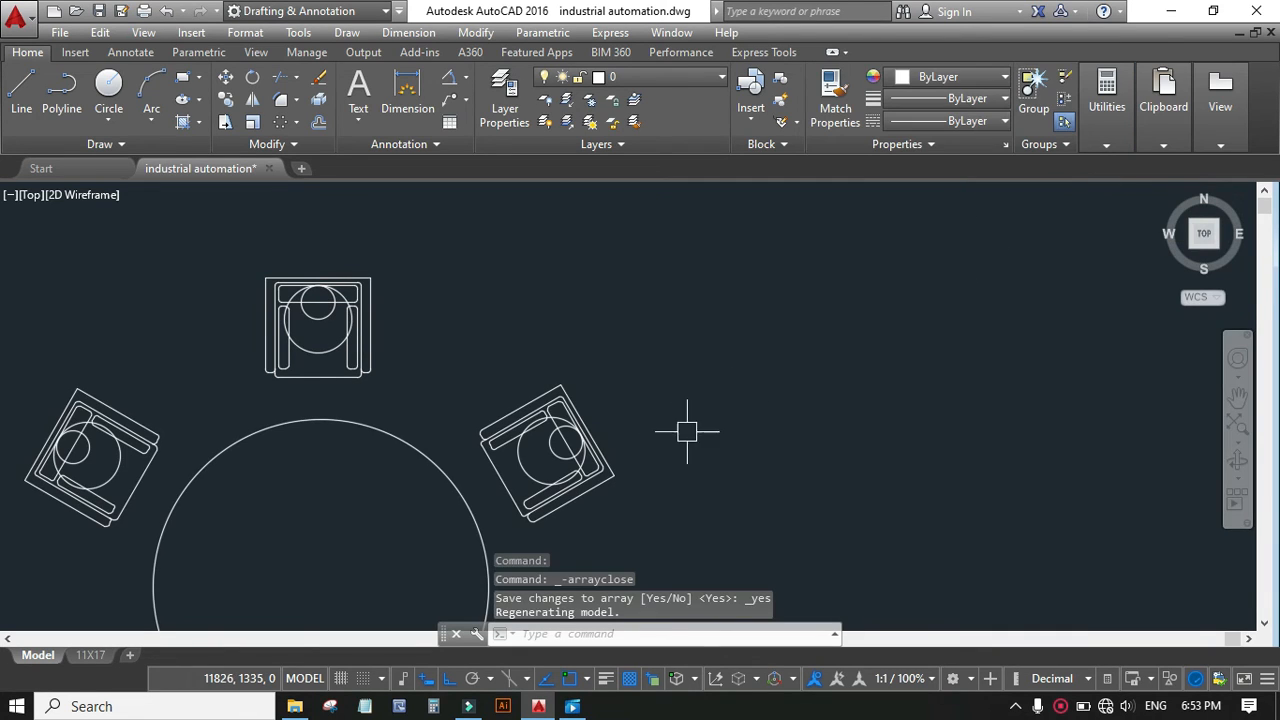
pyautogui.scroll(-4, 374, 360)
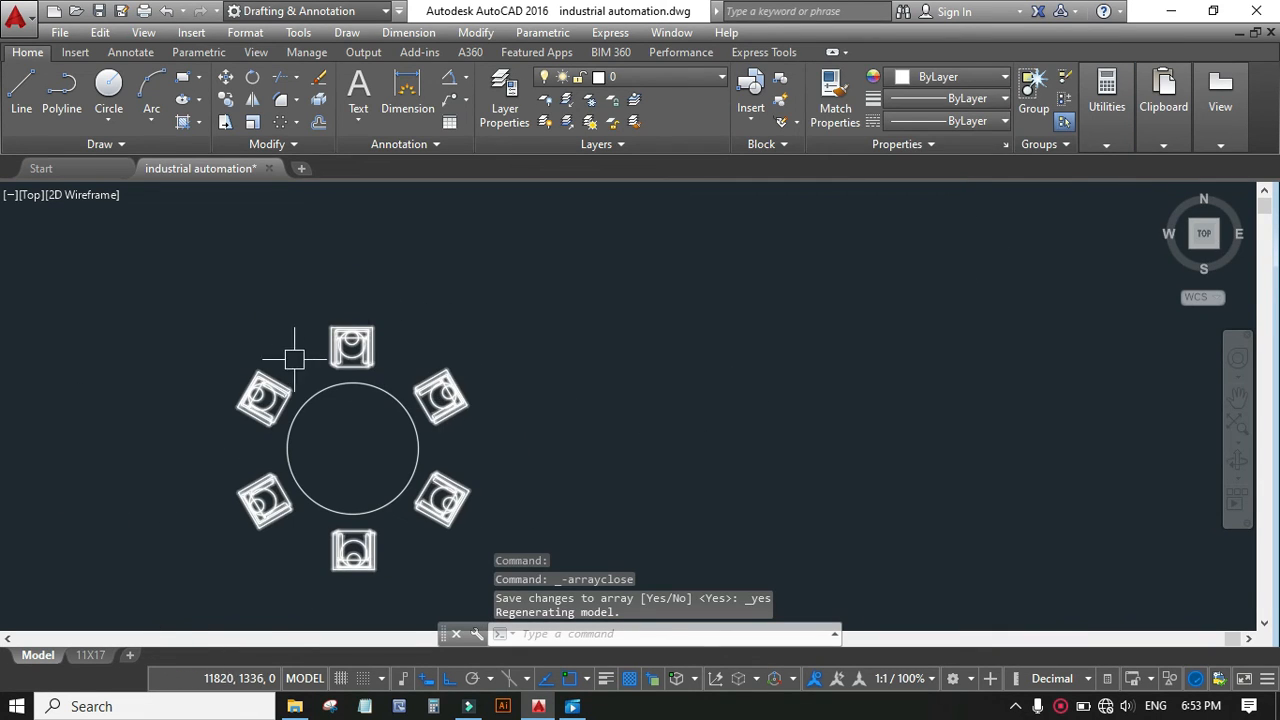
pyautogui.scroll(4, 339, 556)
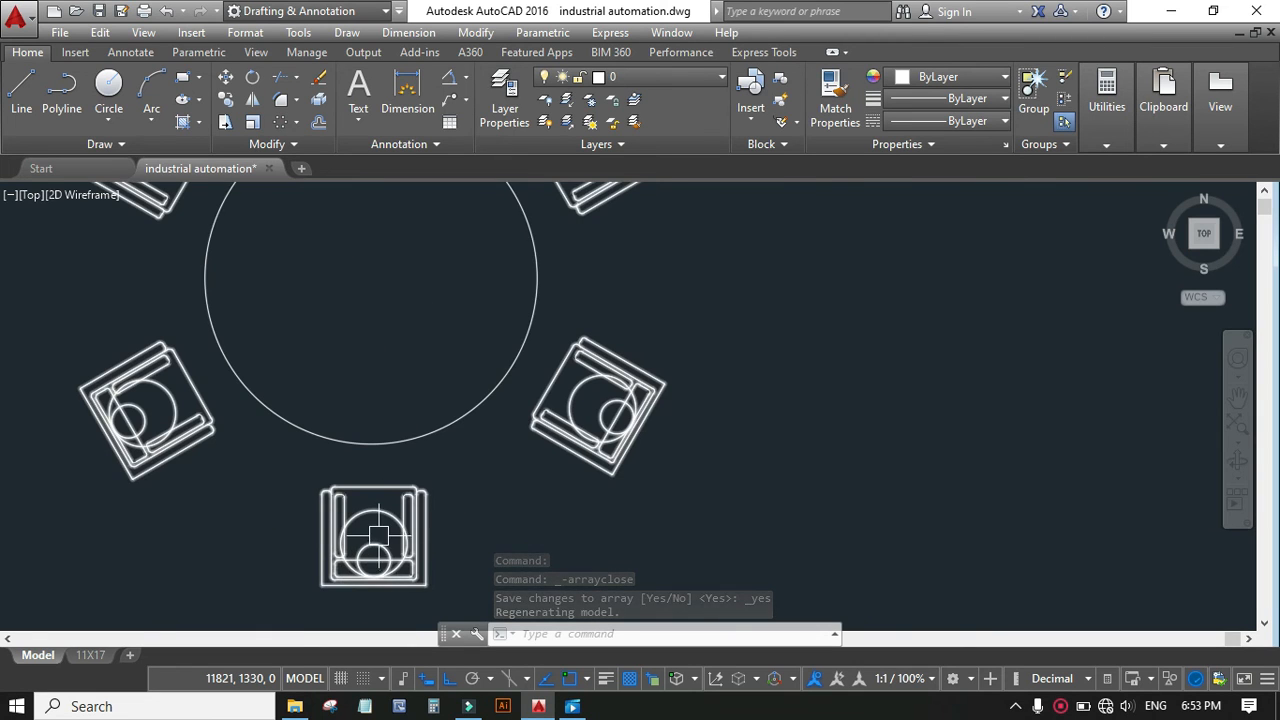
pyautogui.scroll(4, 379, 535)
pyautogui.scroll(-6, 366, 523)
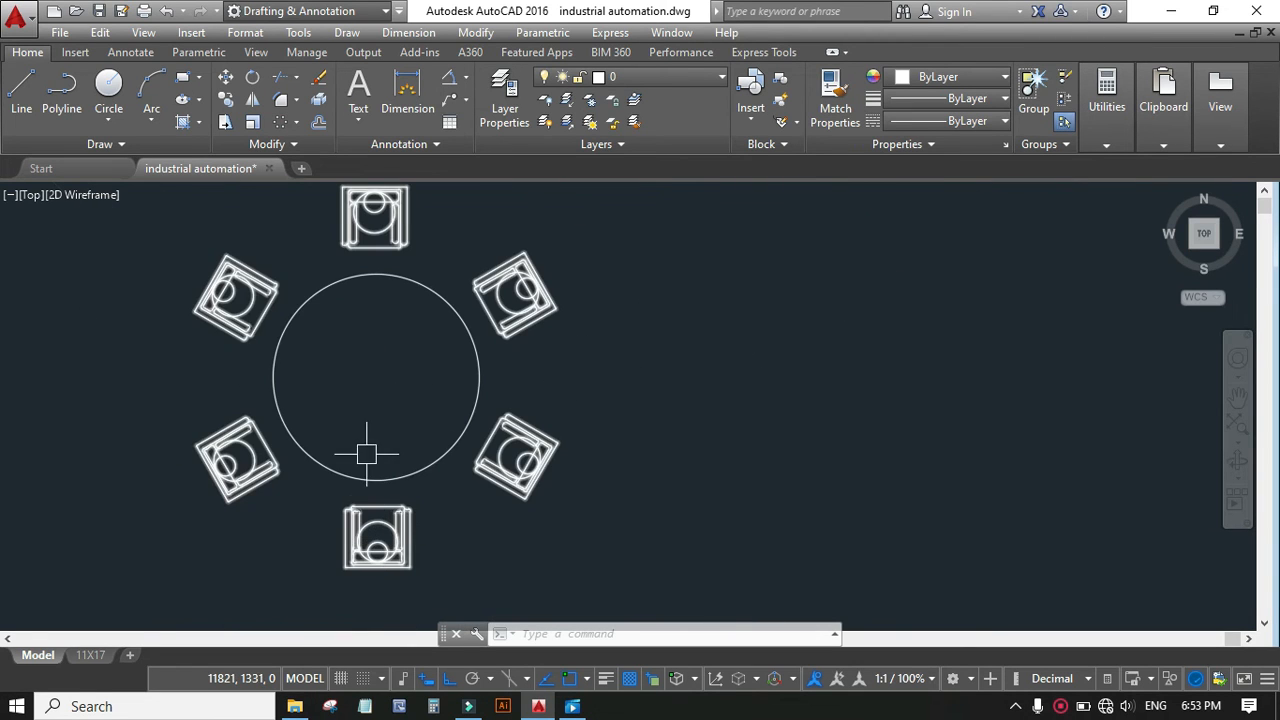
pyautogui.scroll(-1, 366, 454)
pyautogui.scroll(1, 454, 407)
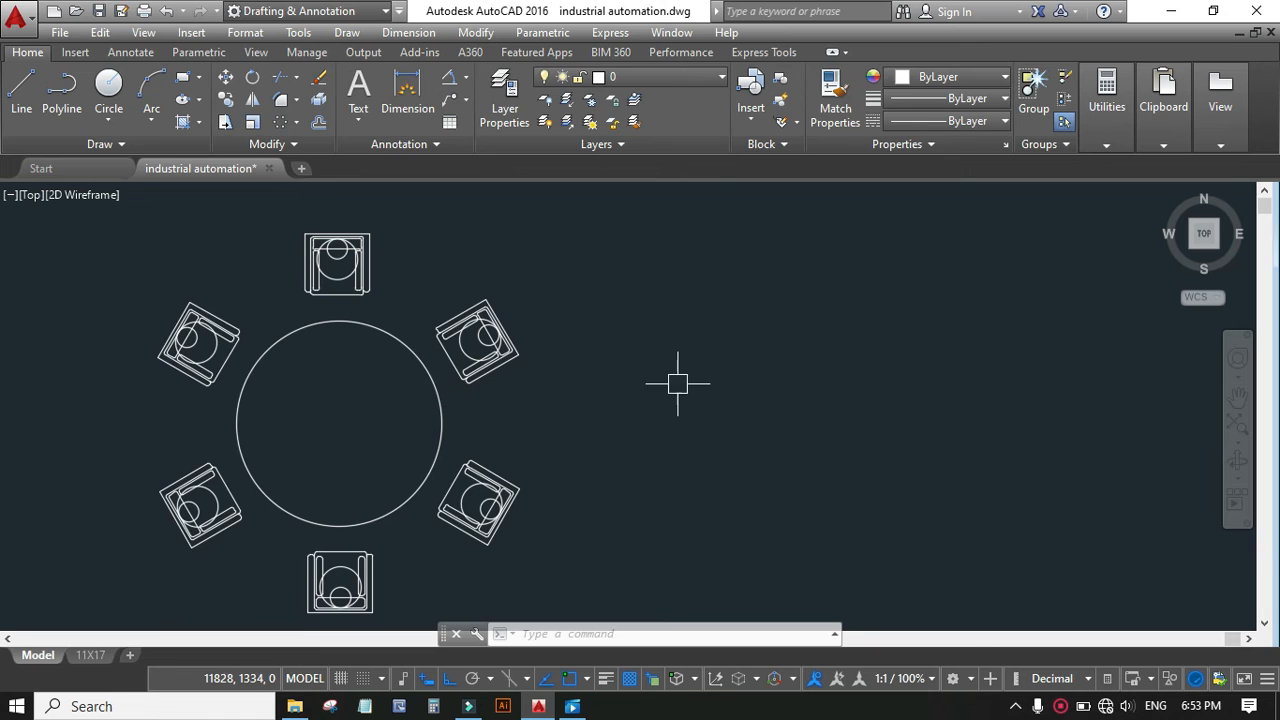
# Start replacing items in the polar chair array, with the armless chair overlapping the topmost armchair as the replacement object
pyautogui.click(320, 283)
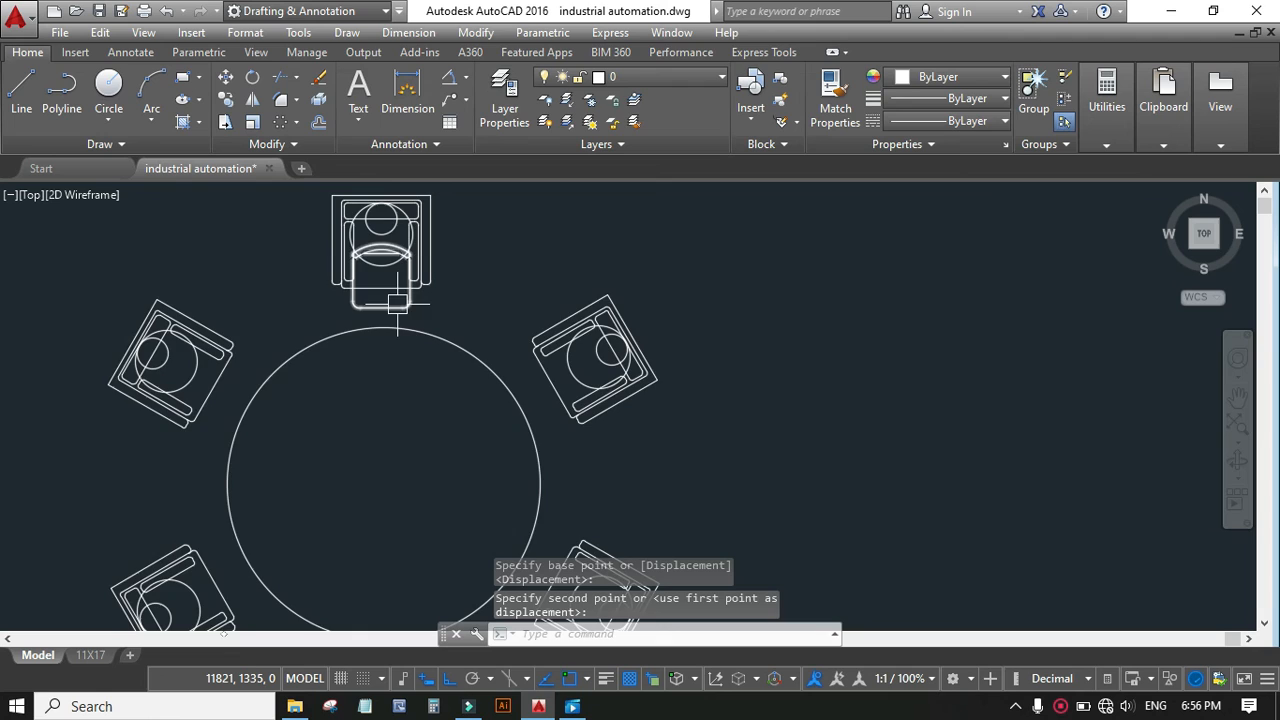
pyautogui.scroll(3, 380, 285)
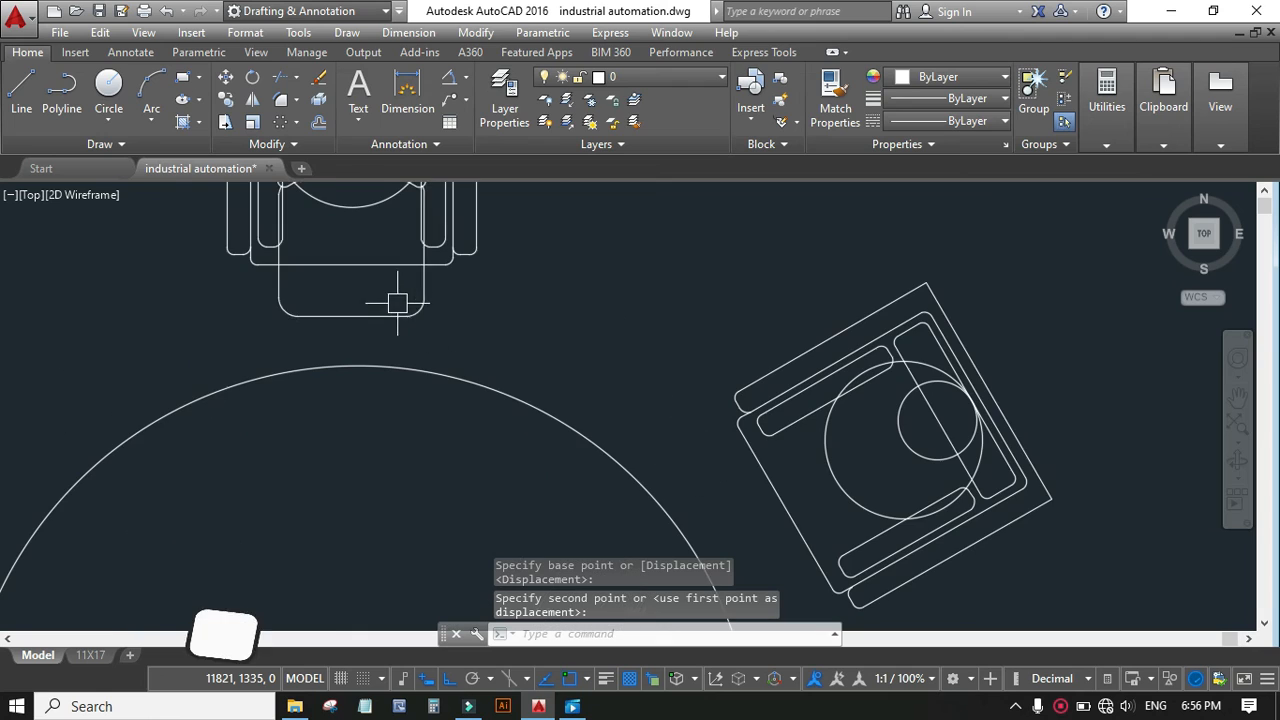
pyautogui.scroll(-2, 400, 316)
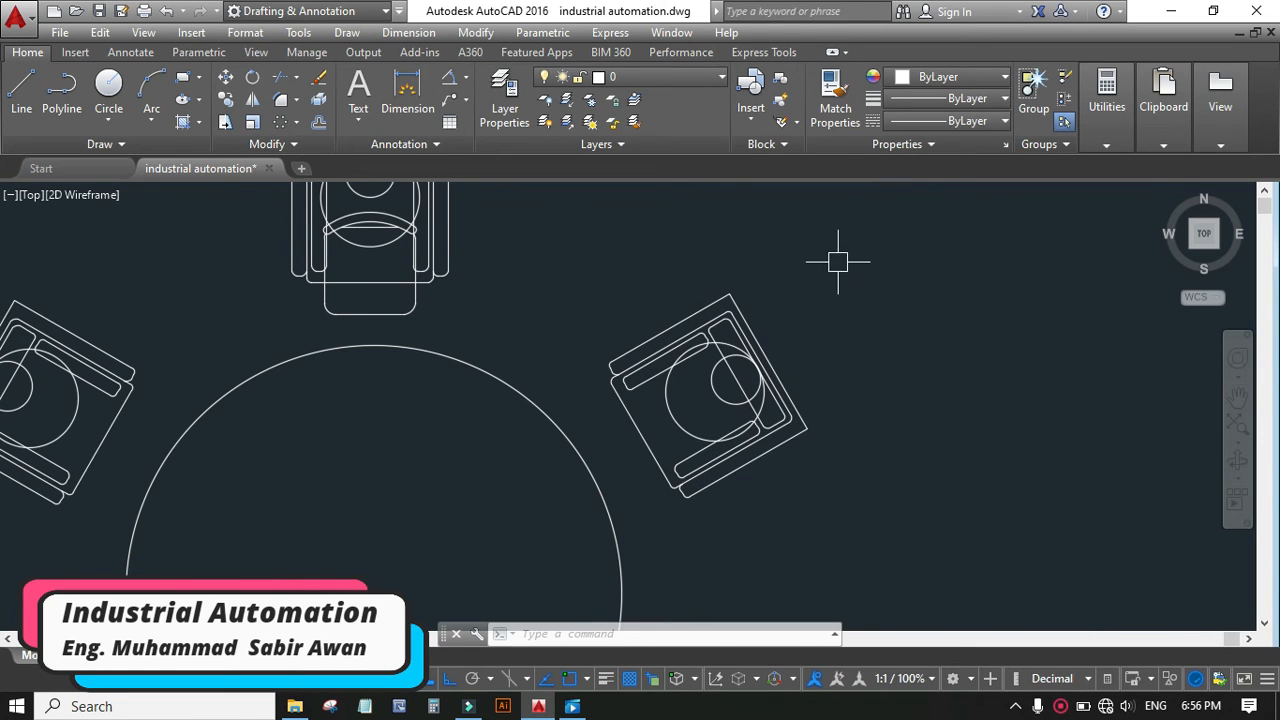
pyautogui.click(655, 315)
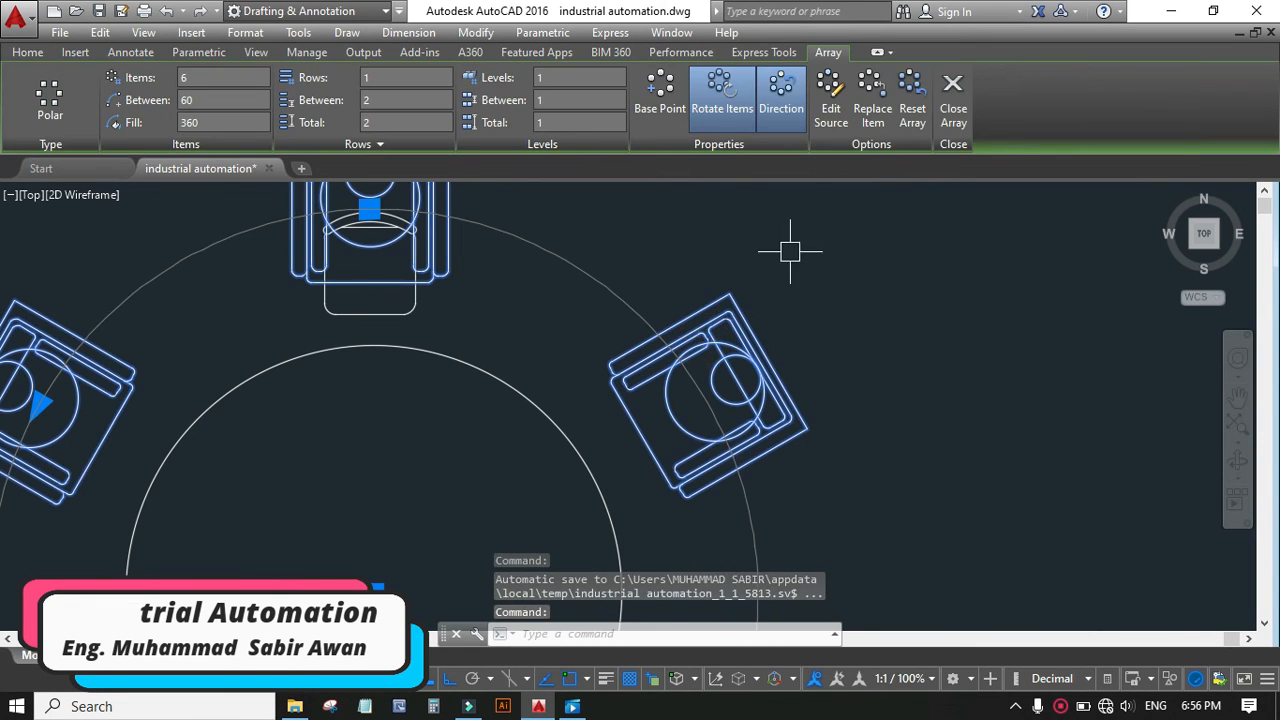
pyautogui.click(870, 110)
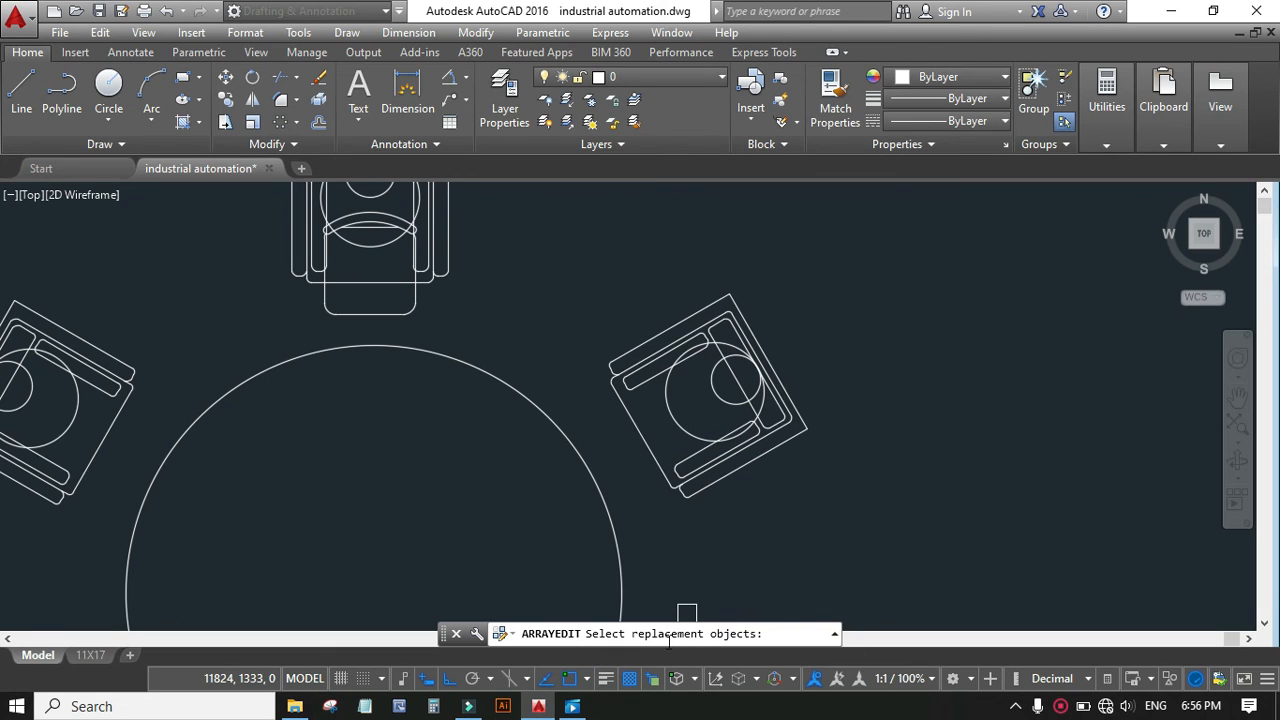
pyautogui.click(413, 305)
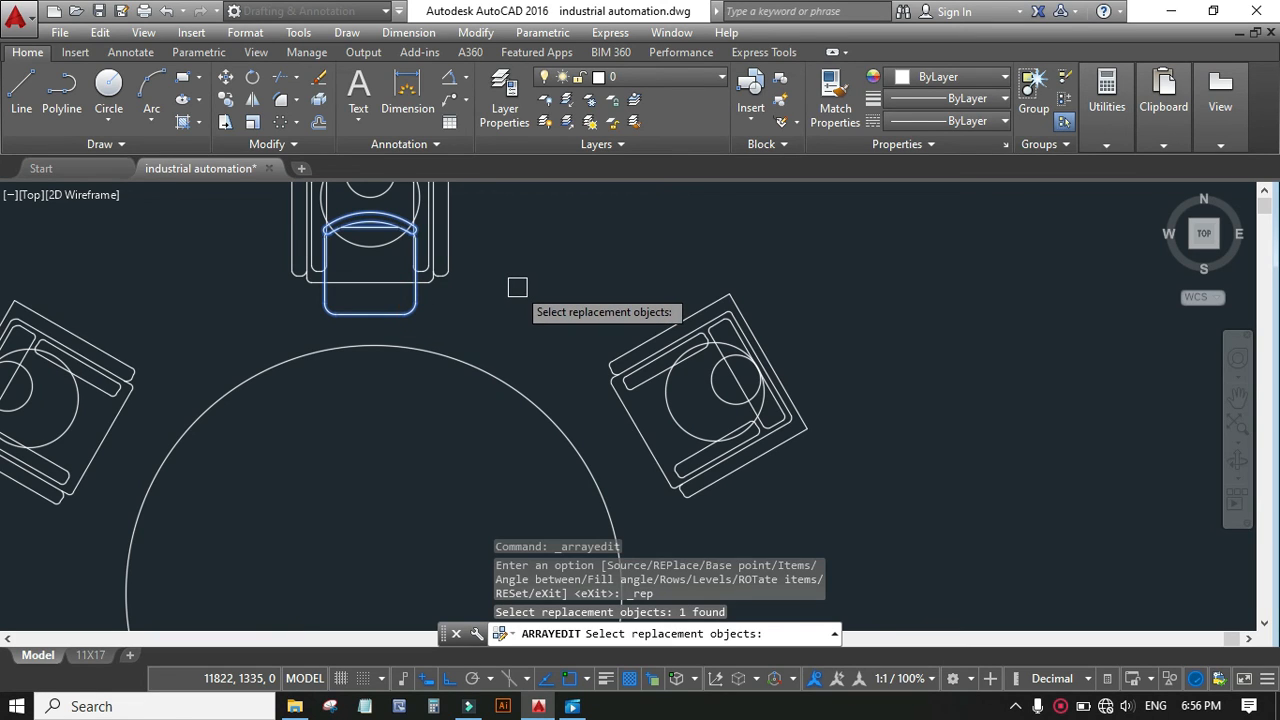
pyautogui.press('Return')
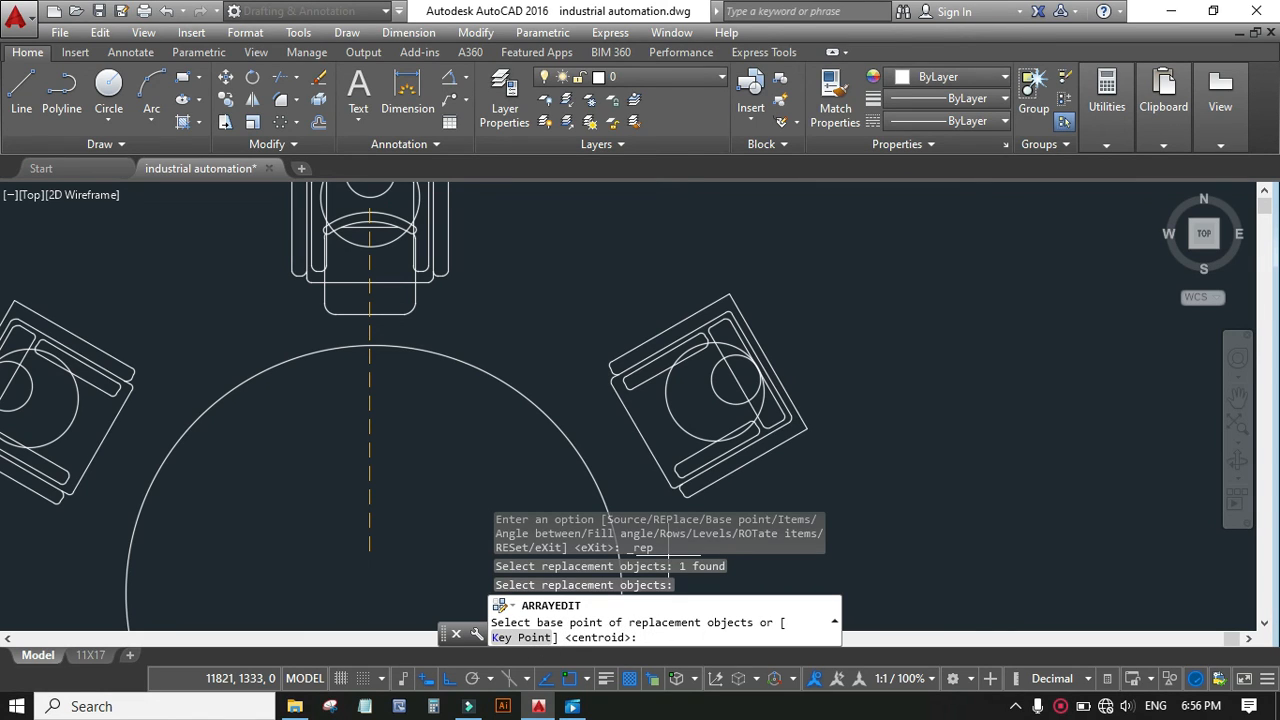
# Set the replacement chair's base point at the midpoint of its backrest's outer arc
pyautogui.scroll(-3, 550, 251)
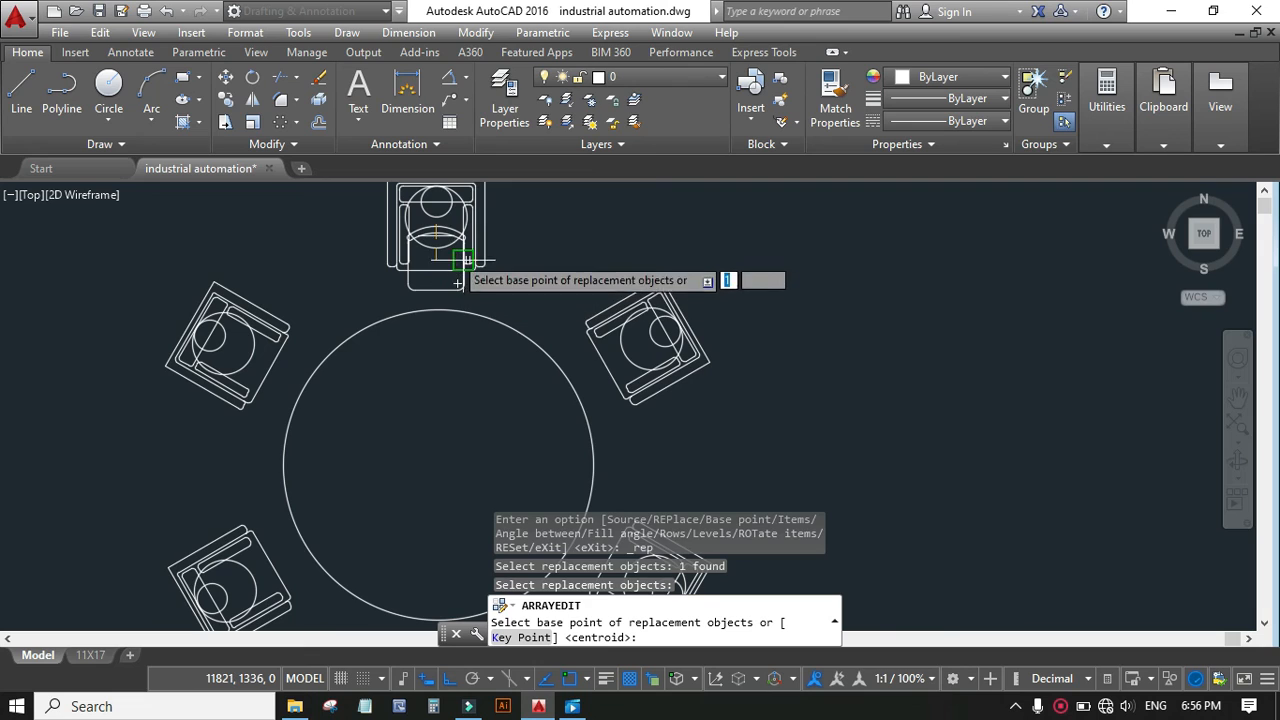
pyautogui.scroll(5, 465, 260)
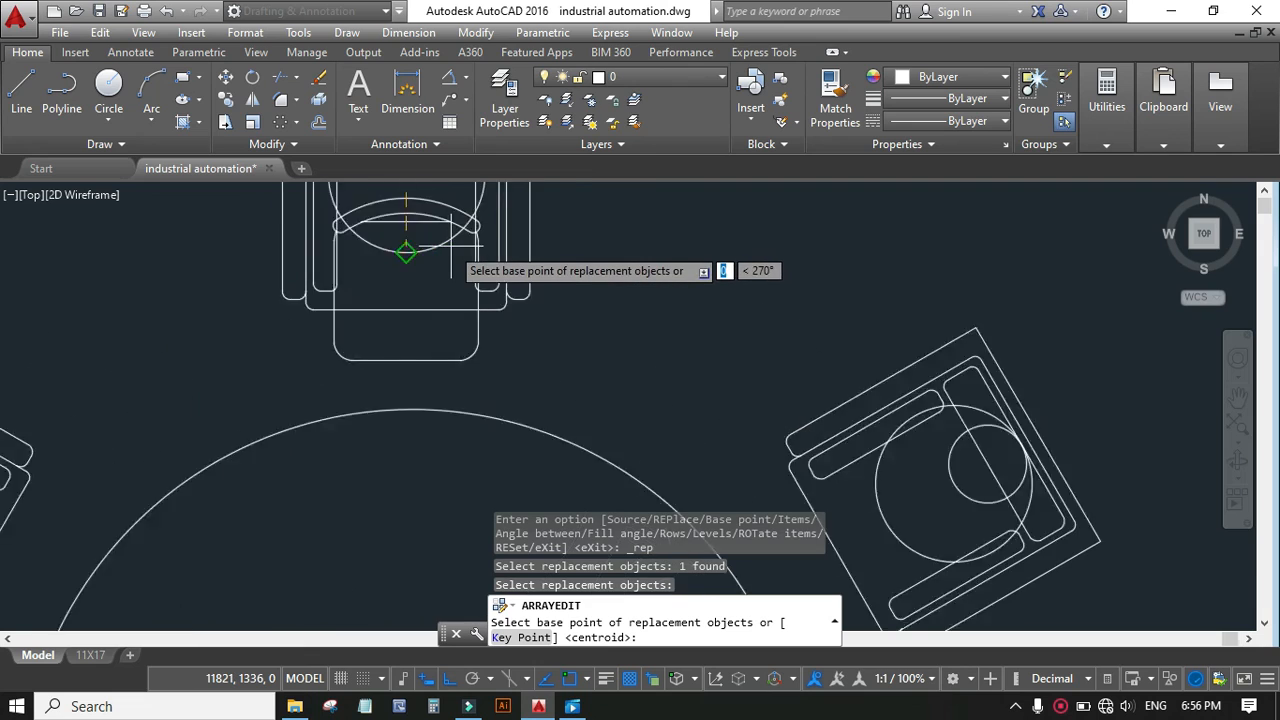
pyautogui.click(391, 231)
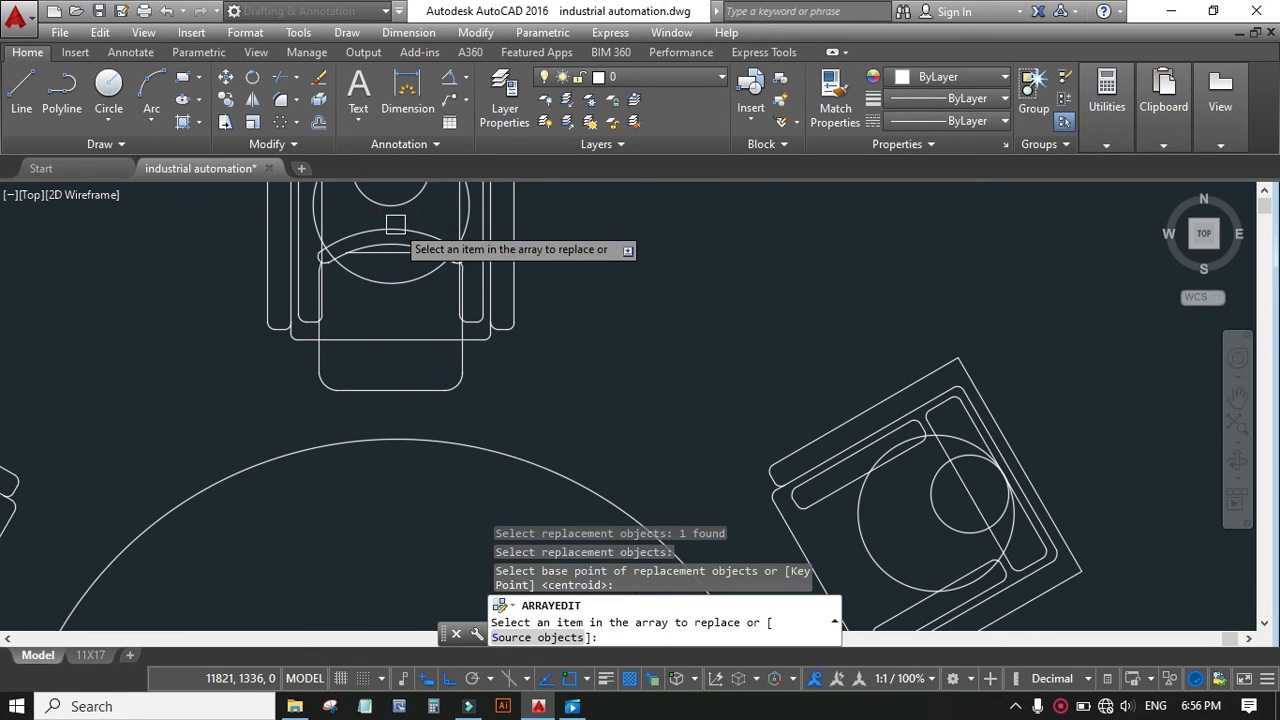
# Replace the three armchairs around the upper half of the table with the armless chair
pyautogui.scroll(-2, 390, 235)
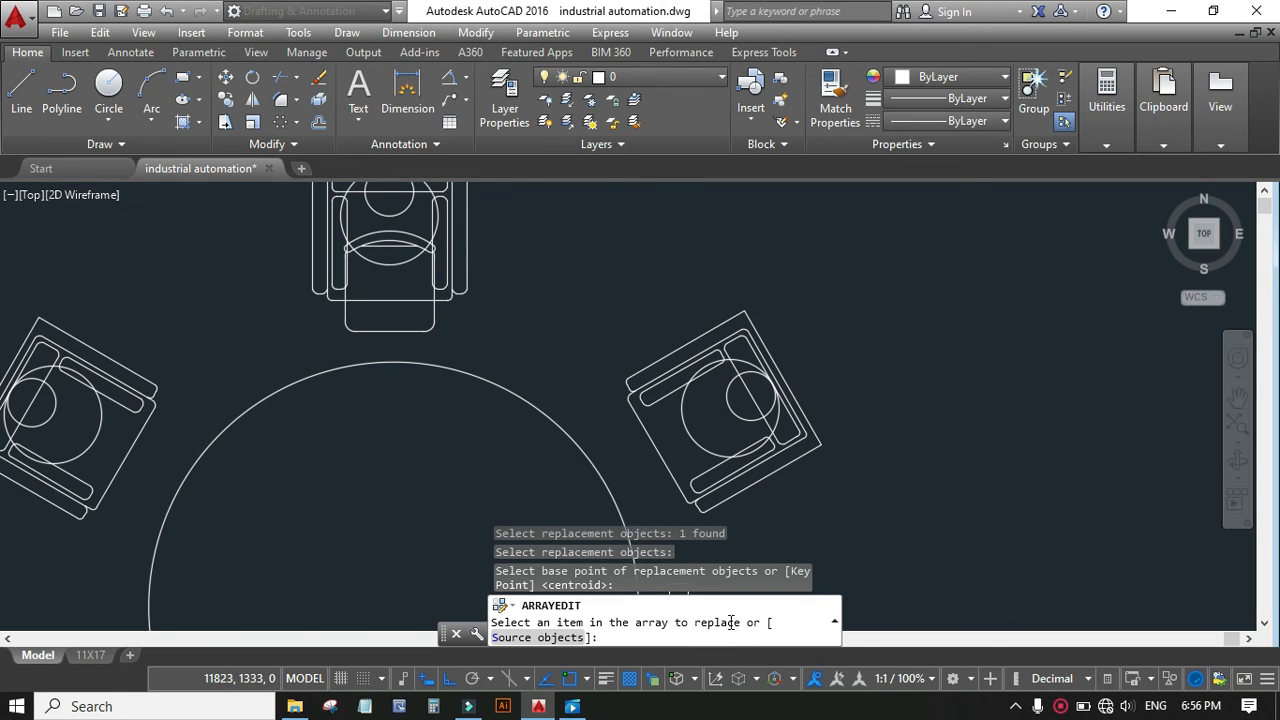
pyautogui.click(153, 389)
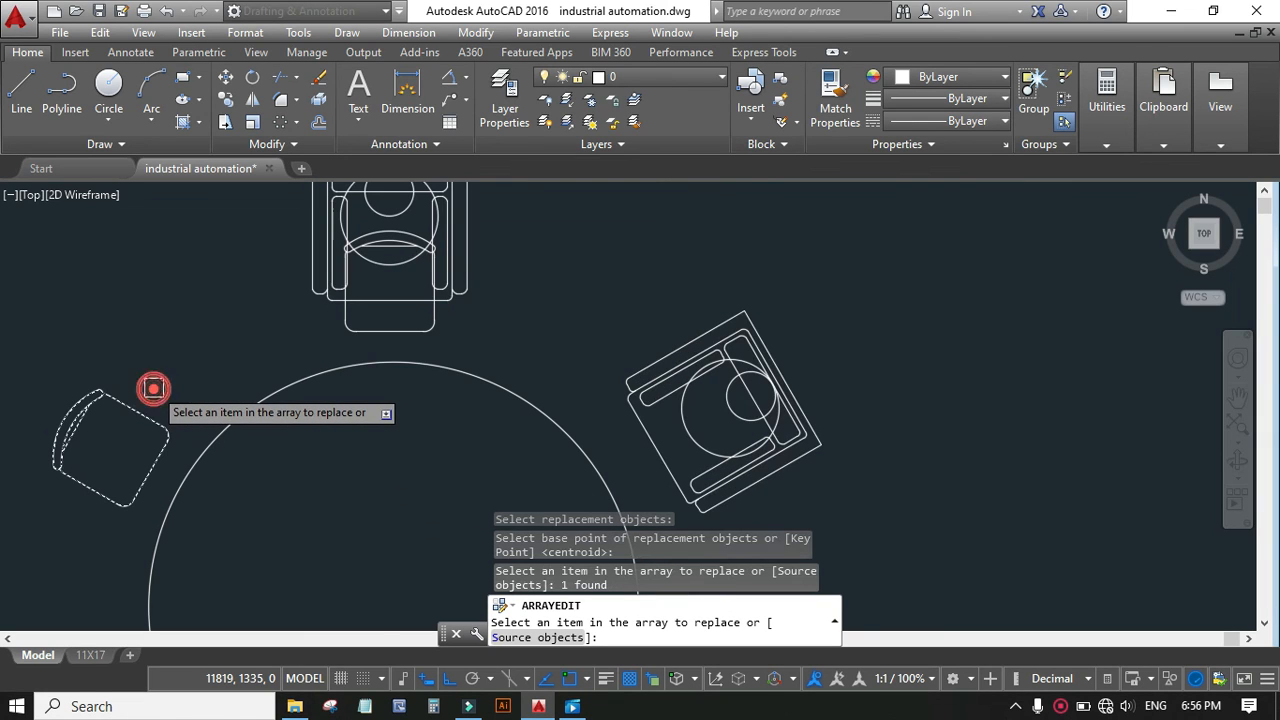
pyautogui.click(474, 287)
pyautogui.click(742, 315)
# Replace the three remaining armchairs around the lower half of the table with the armless chair
pyautogui.scroll(-5, 659, 282)
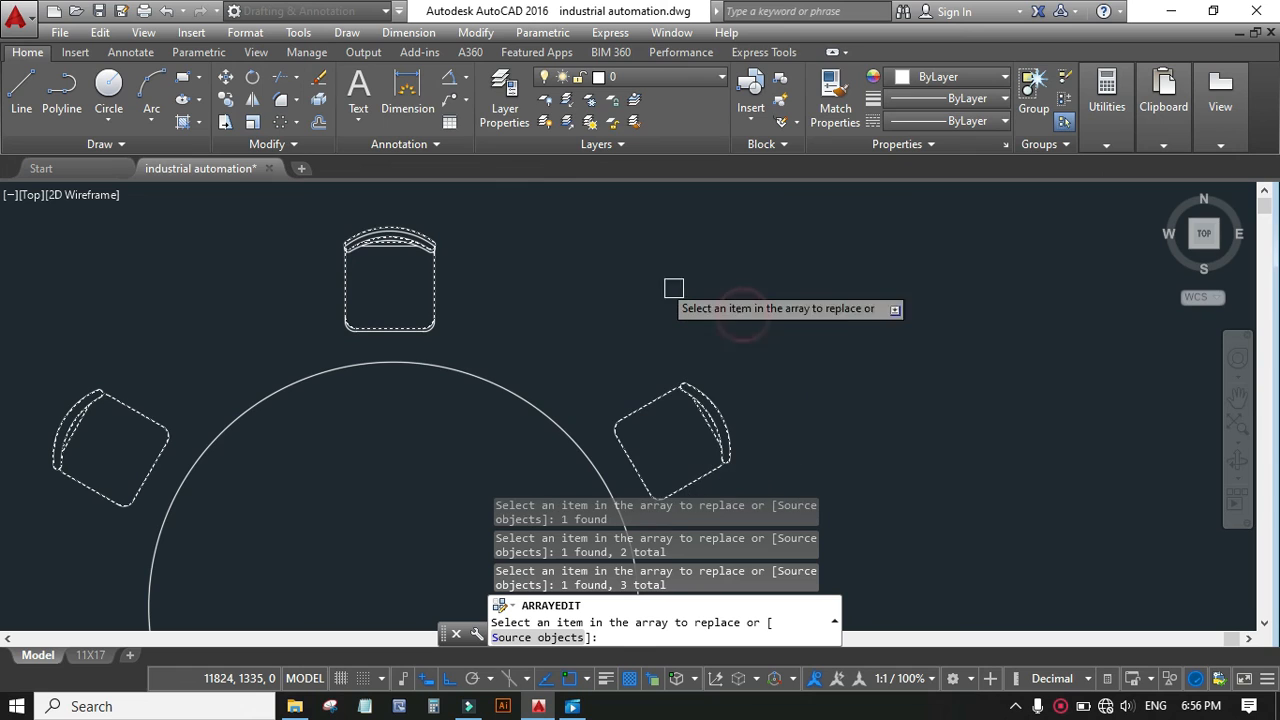
pyautogui.scroll(-2, 616, 275)
pyautogui.scroll(4, 657, 410)
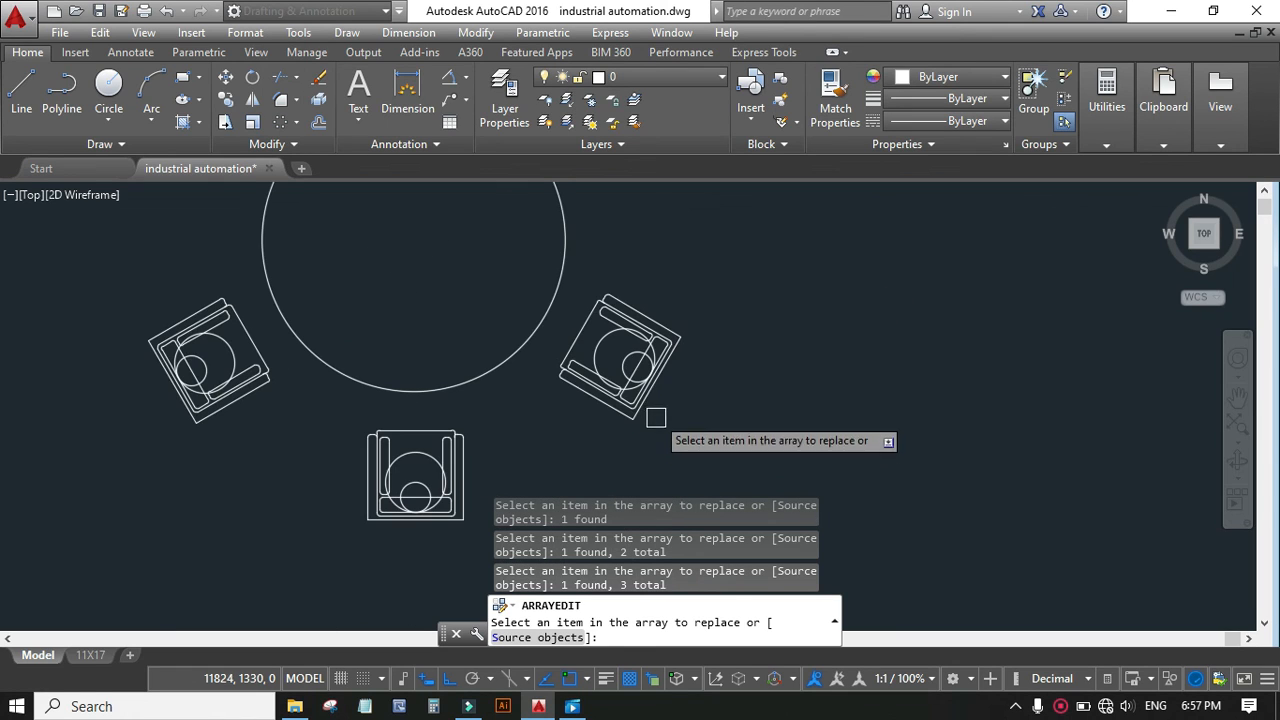
pyautogui.click(672, 345)
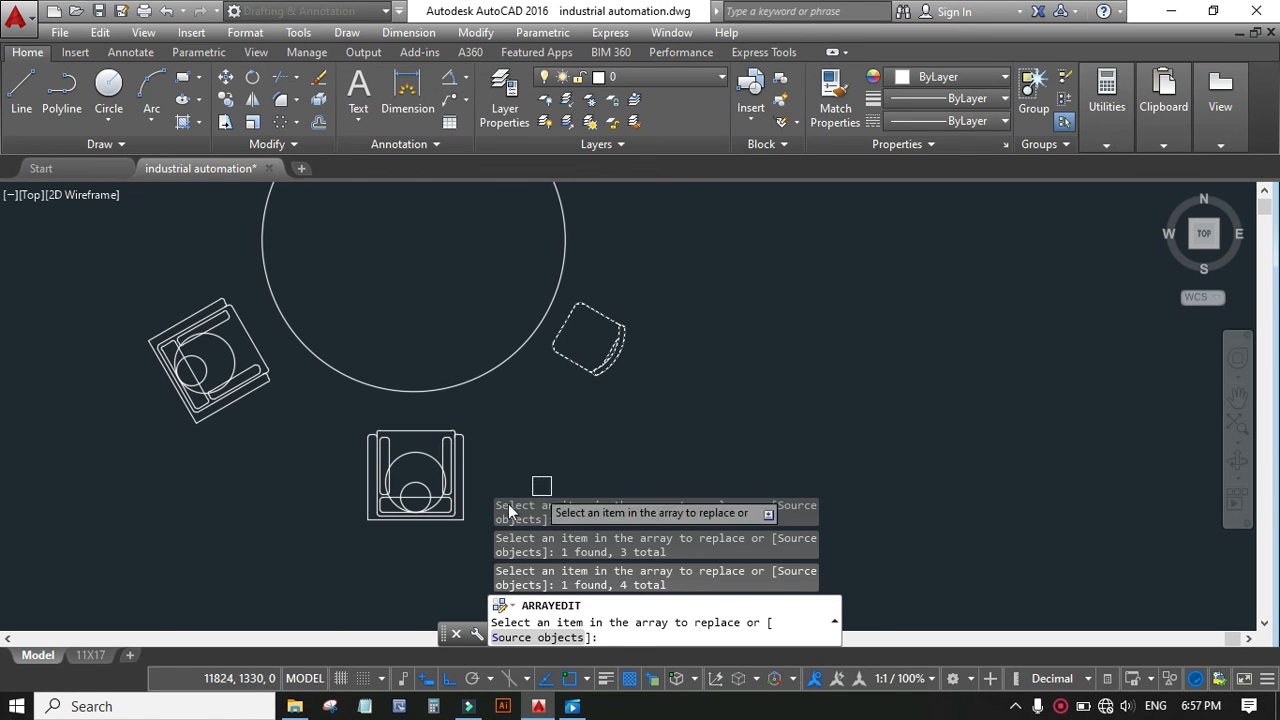
pyautogui.click(455, 470)
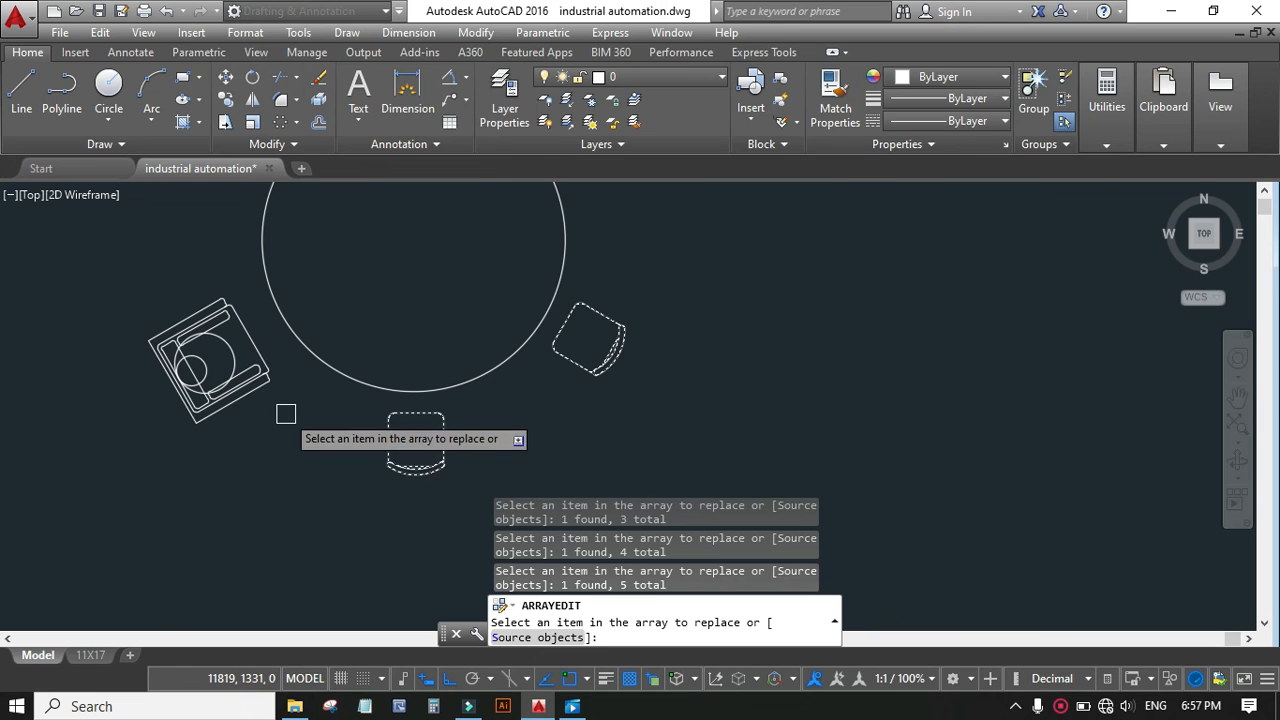
pyautogui.click(253, 399)
# Accept the chair replacements, exit the array edit and deselect the array to inspect the chairs around the table
pyautogui.scroll(-2, 300, 491)
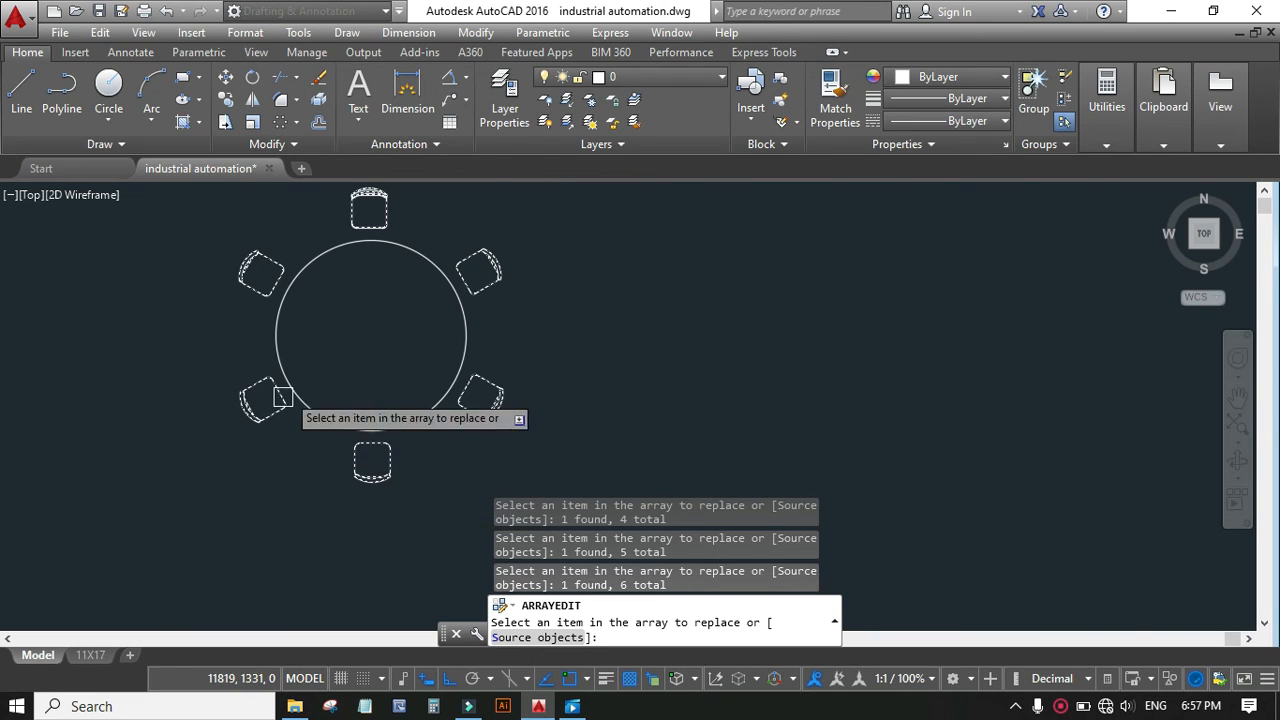
pyautogui.scroll(-2, 372, 225)
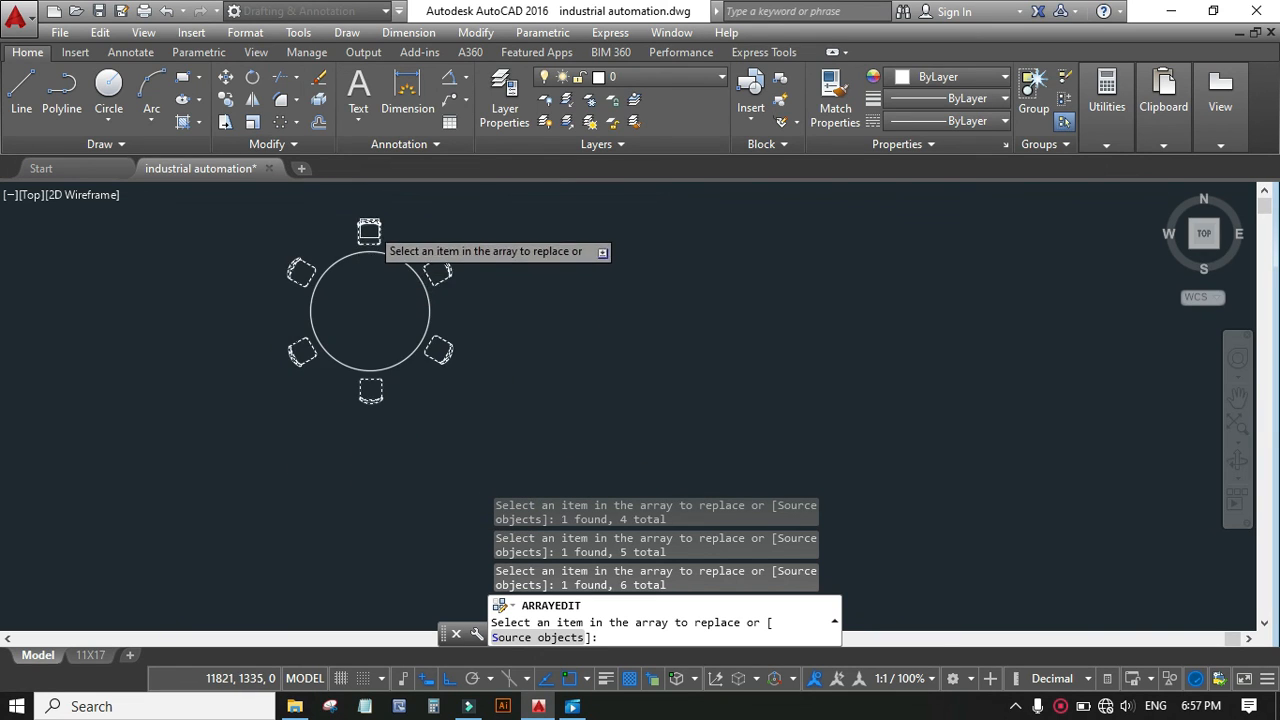
pyautogui.scroll(4, 372, 223)
pyautogui.scroll(-2, 378, 222)
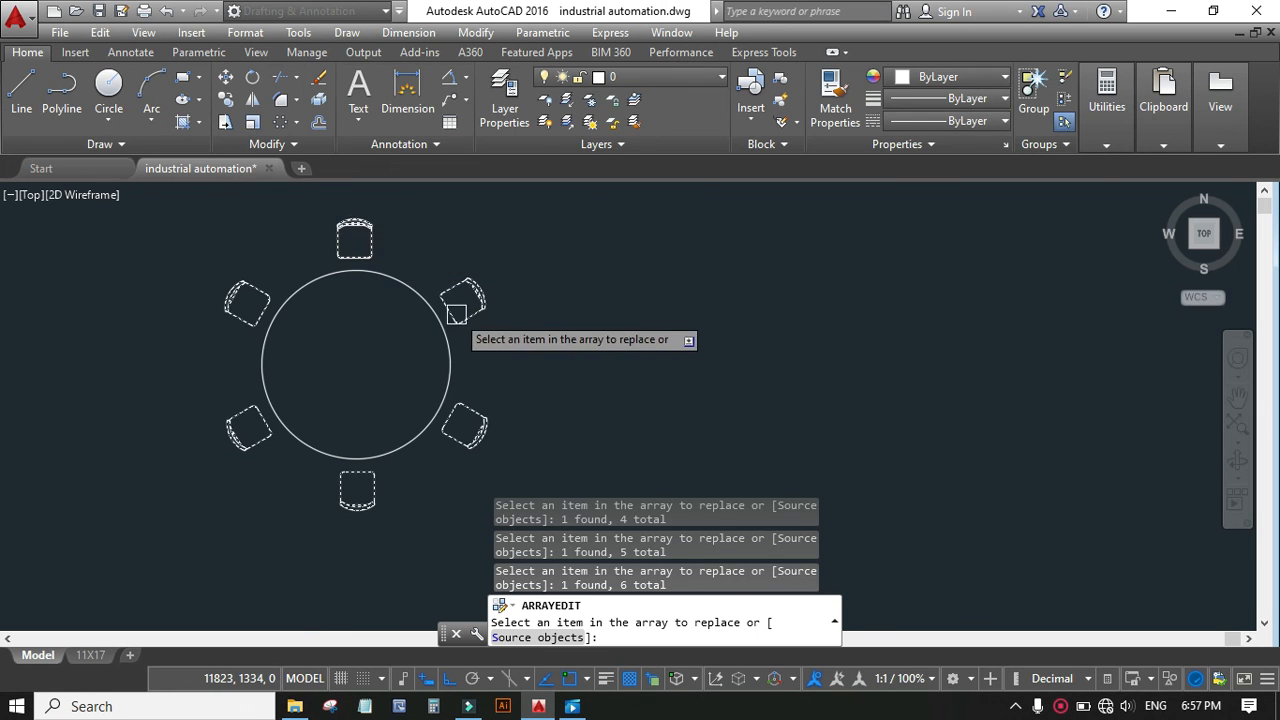
pyautogui.scroll(2, 495, 324)
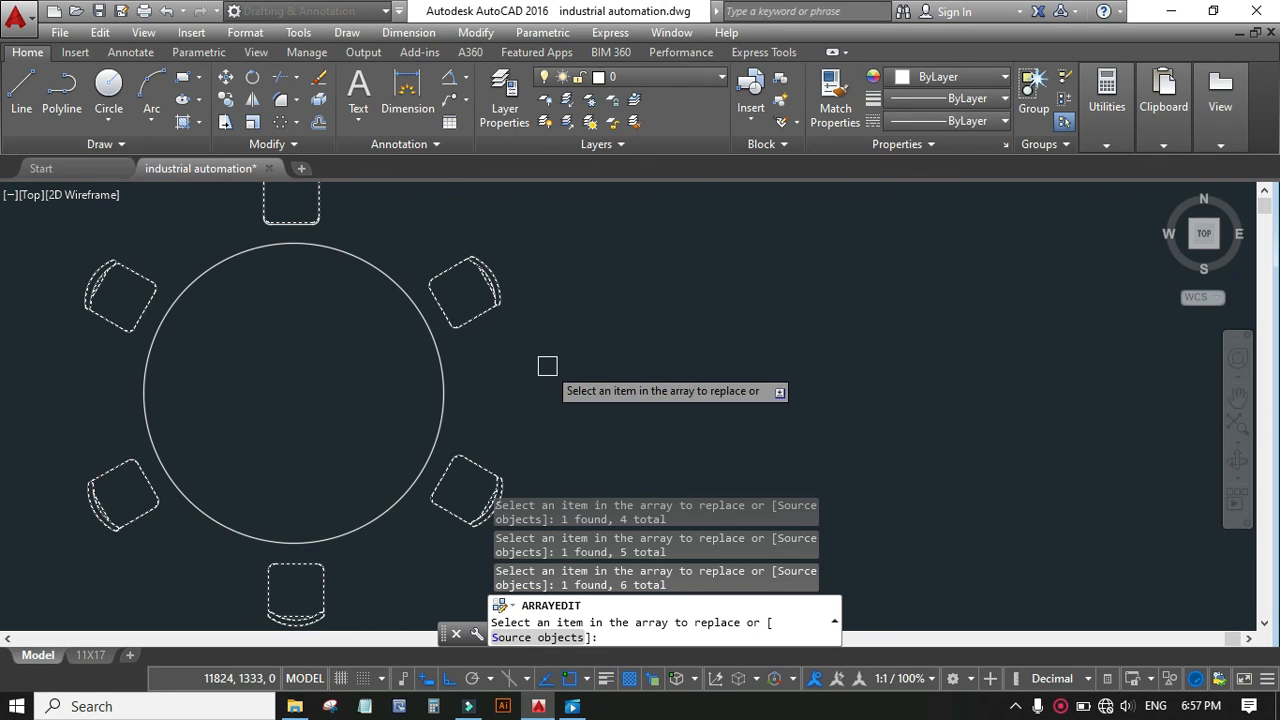
pyautogui.press('Return')
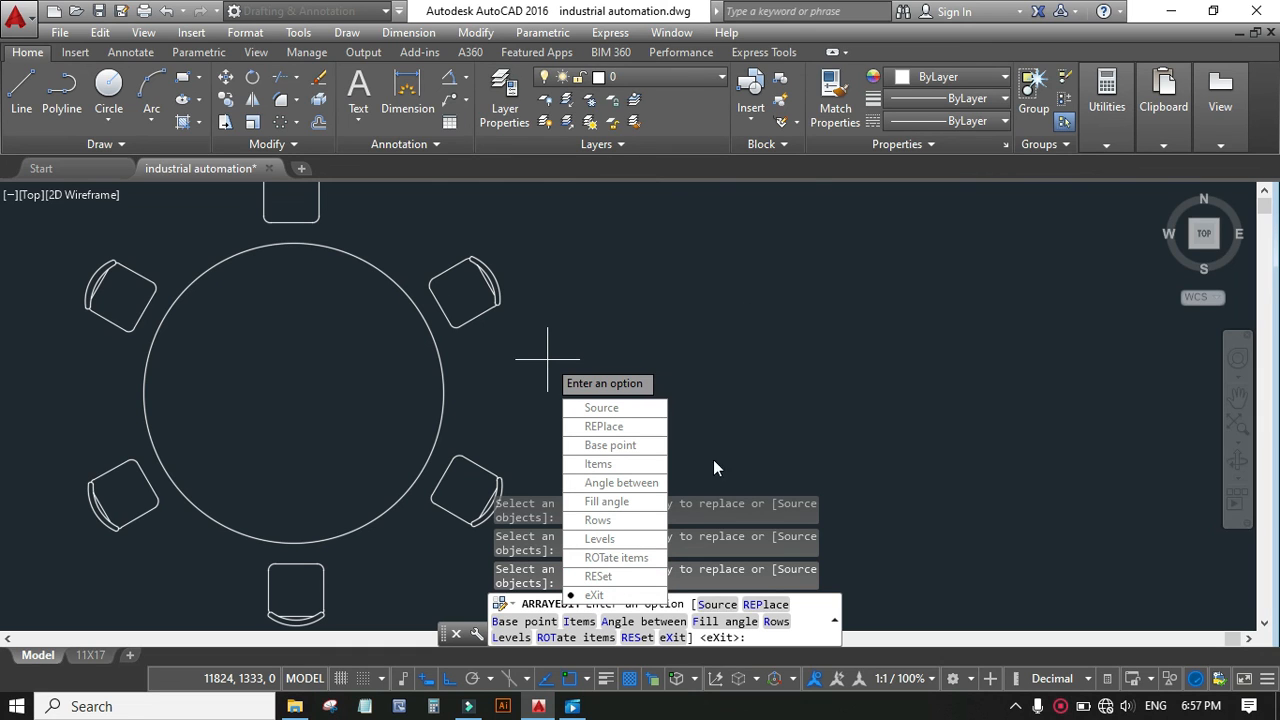
pyautogui.click(598, 595)
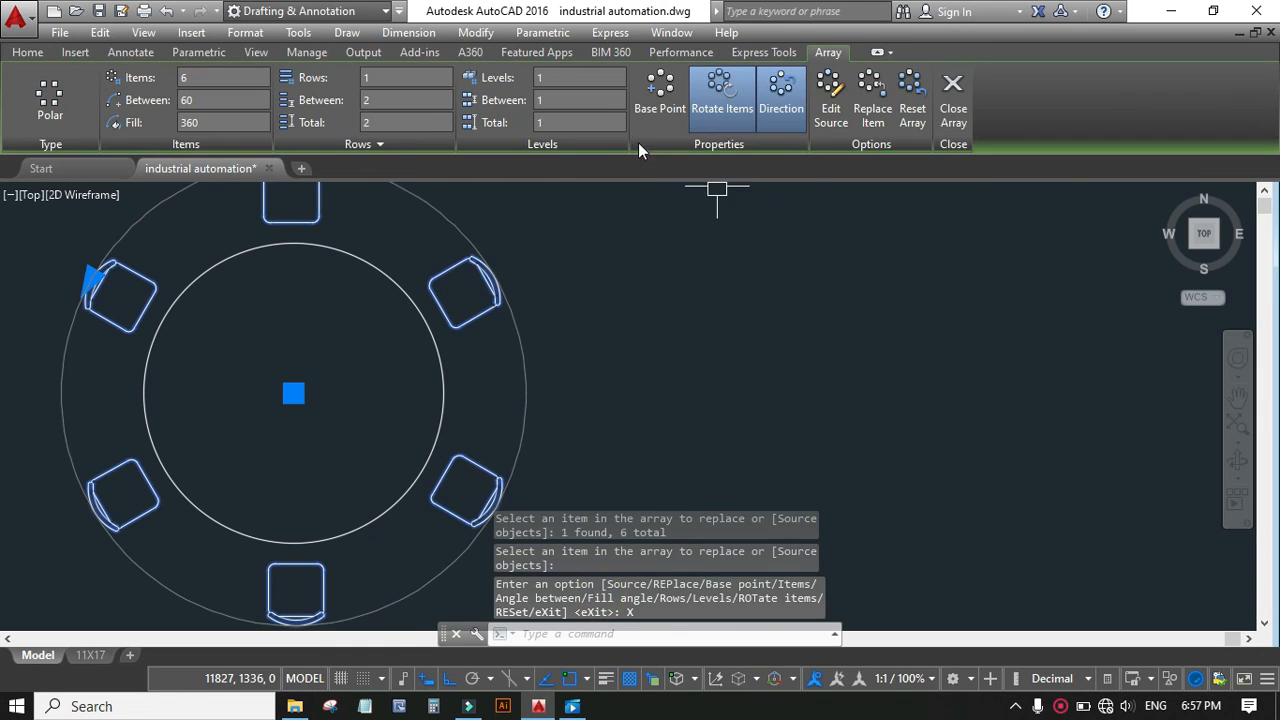
pyautogui.scroll(-2, 680, 294)
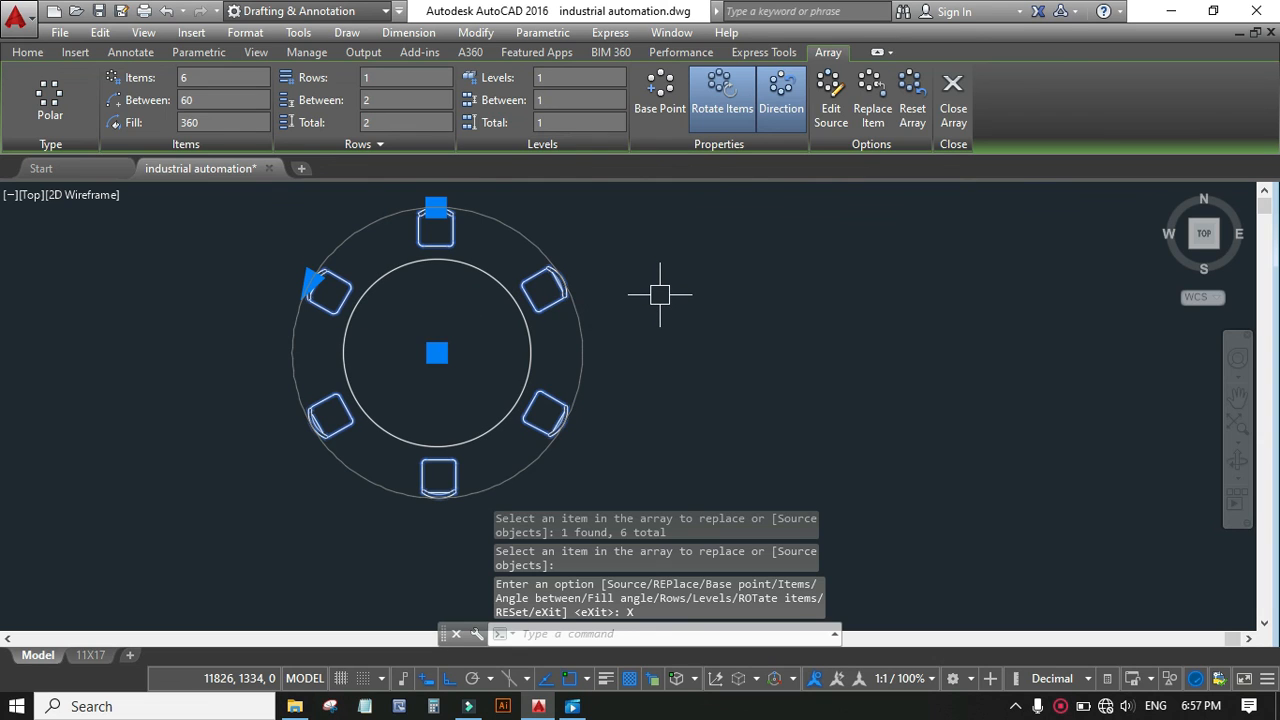
pyautogui.press('Escape')
pyautogui.scroll(2, 568, 266)
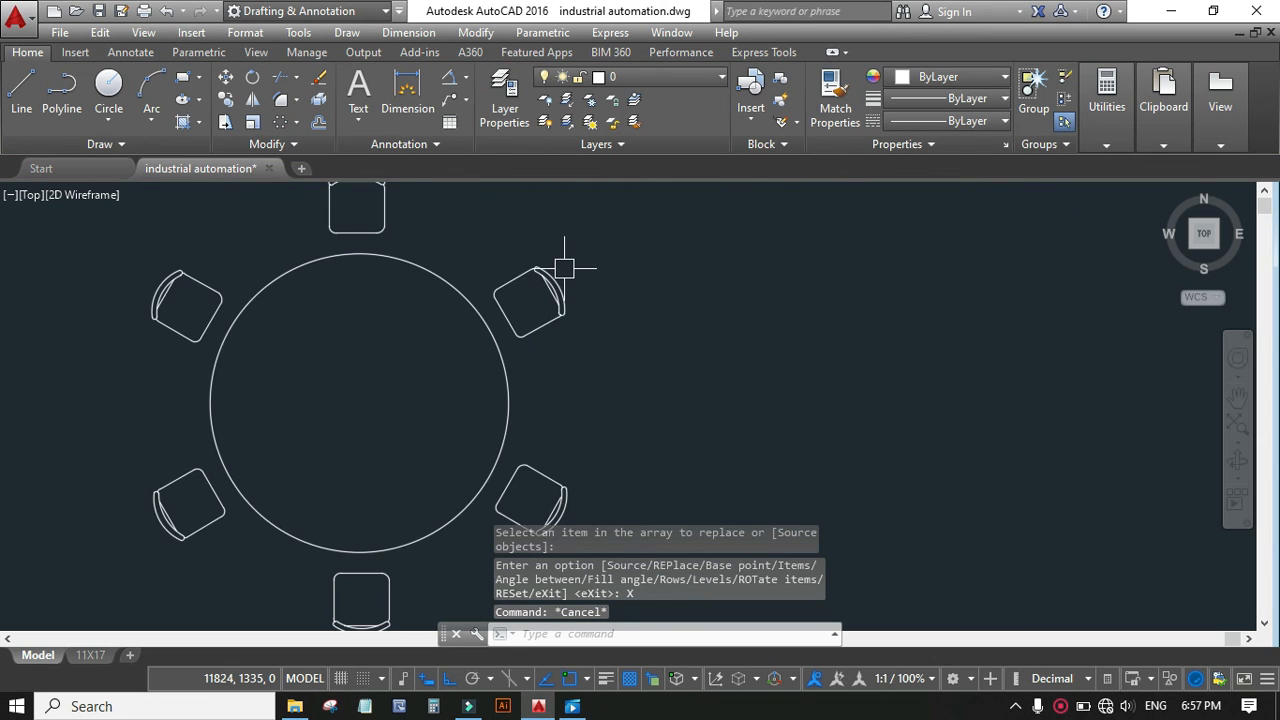
pyautogui.scroll(-2, 390, 275)
pyautogui.scroll(2, 468, 264)
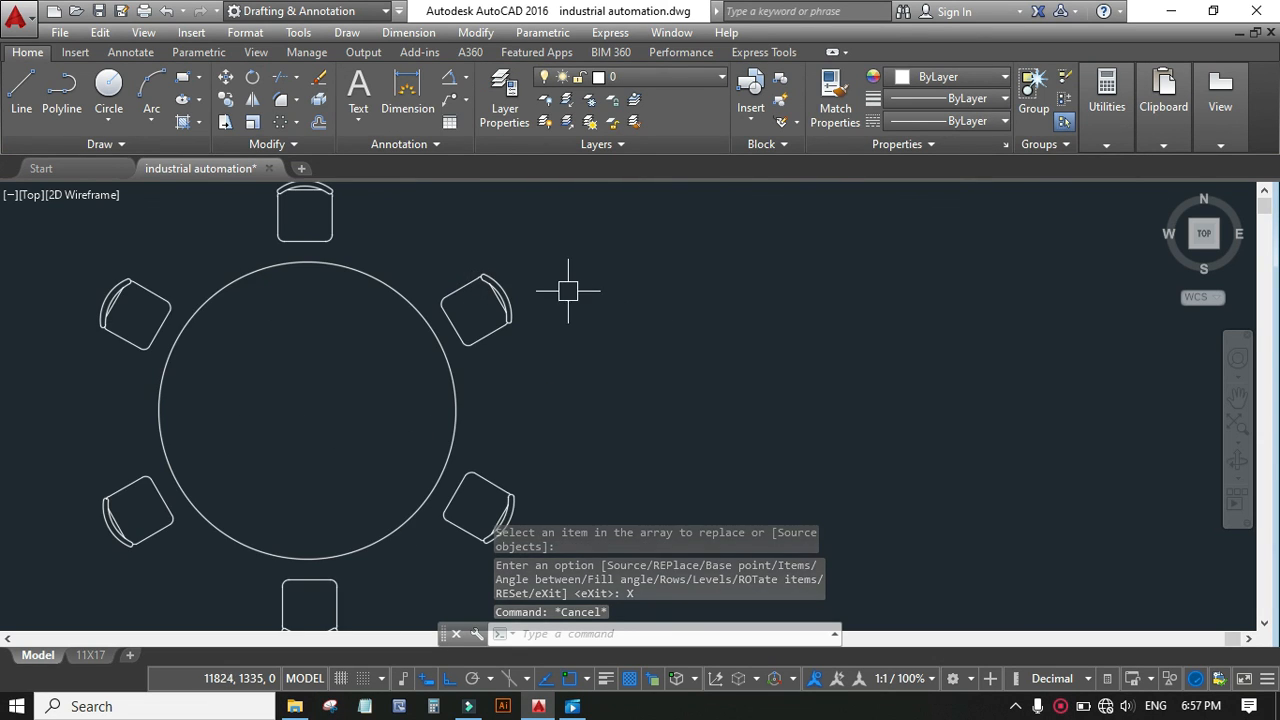
# Reset the chair array to restore its original source armchairs, and close the array editing
pyautogui.click(506, 282)
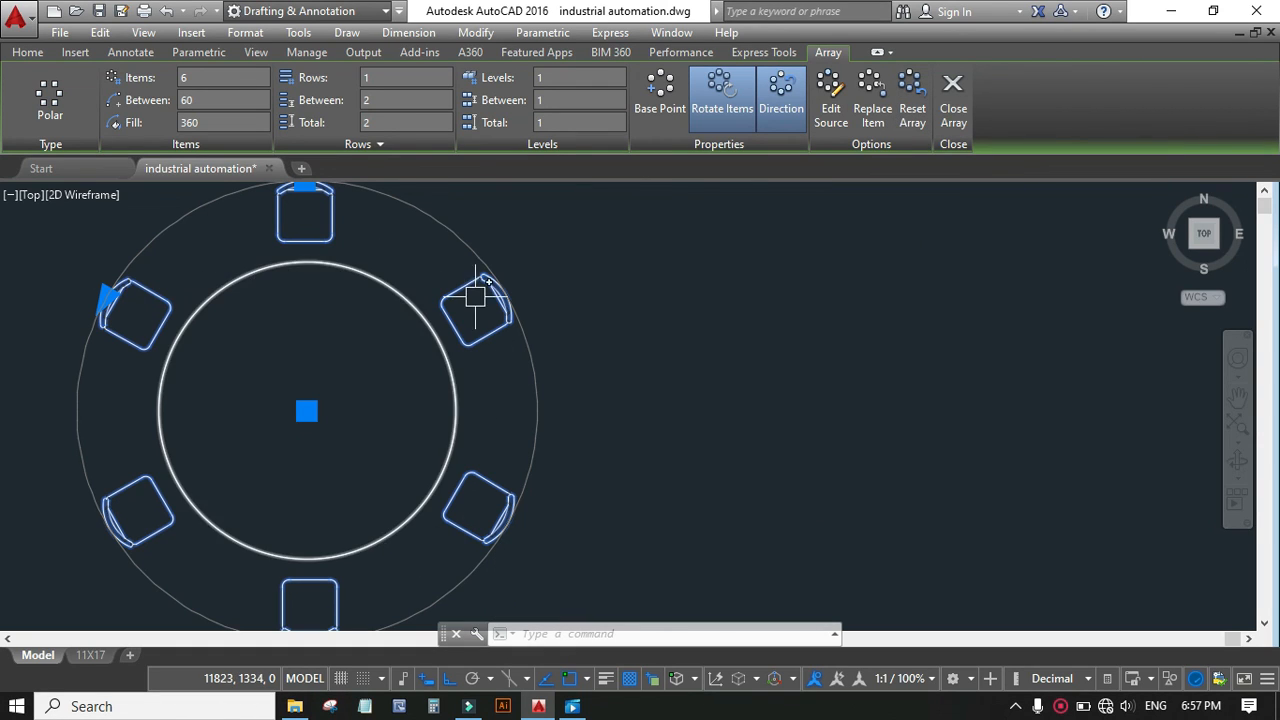
pyautogui.click(913, 108)
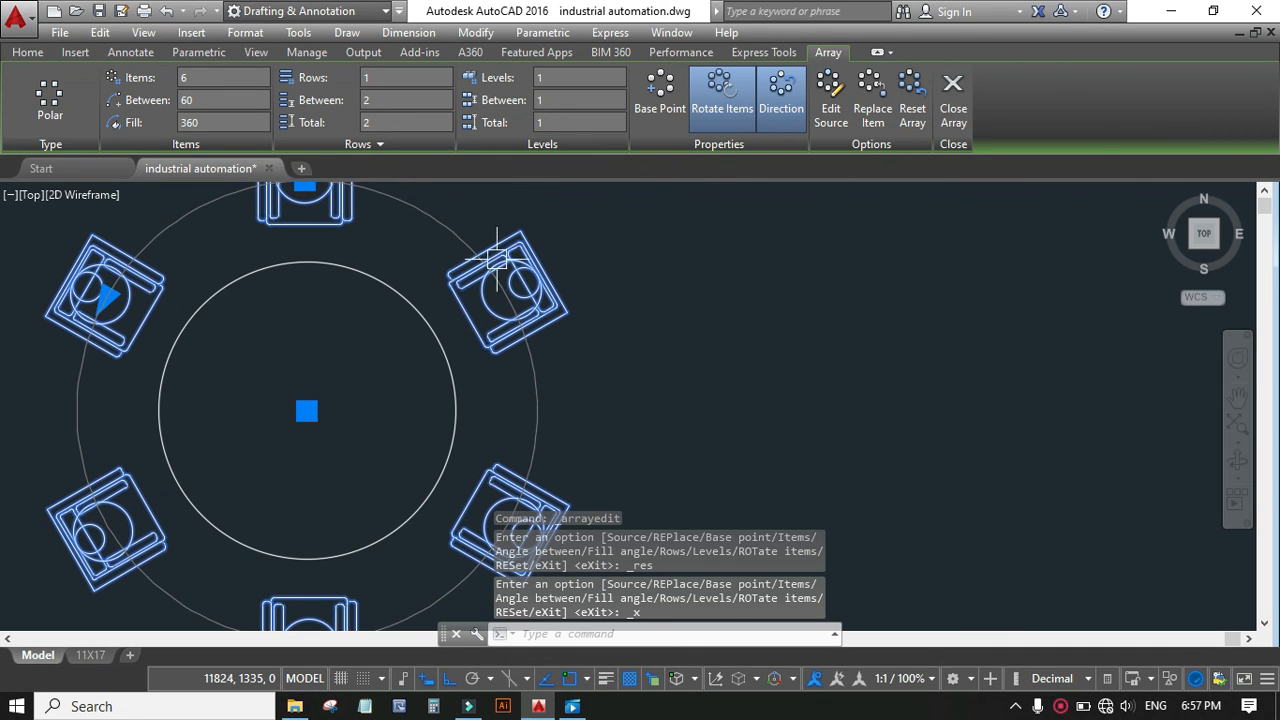
pyautogui.scroll(-2, 136, 414)
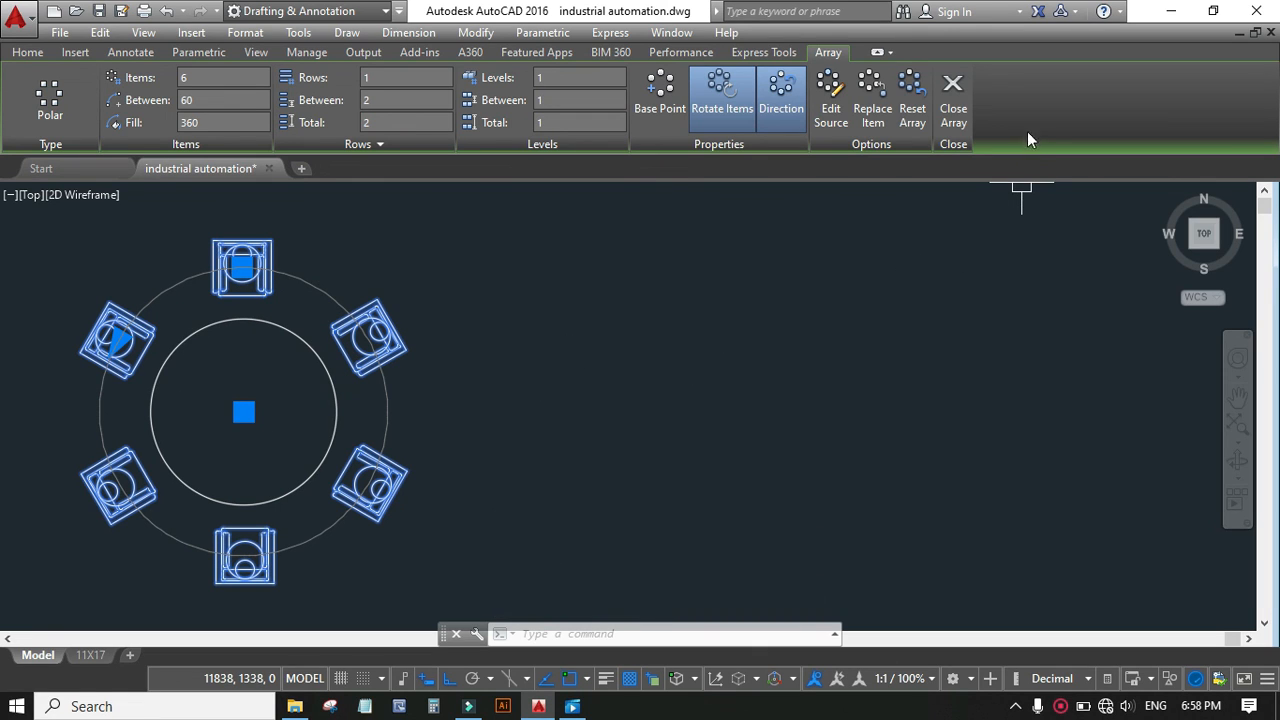
pyautogui.click(953, 110)
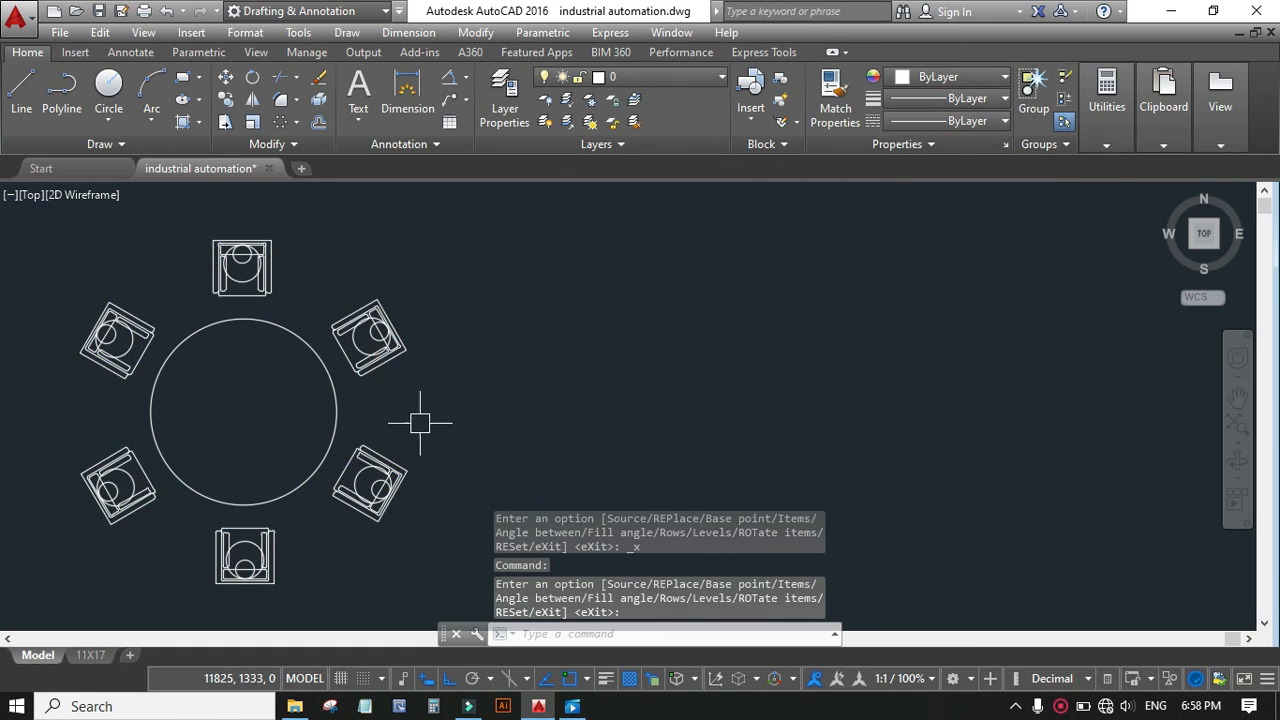